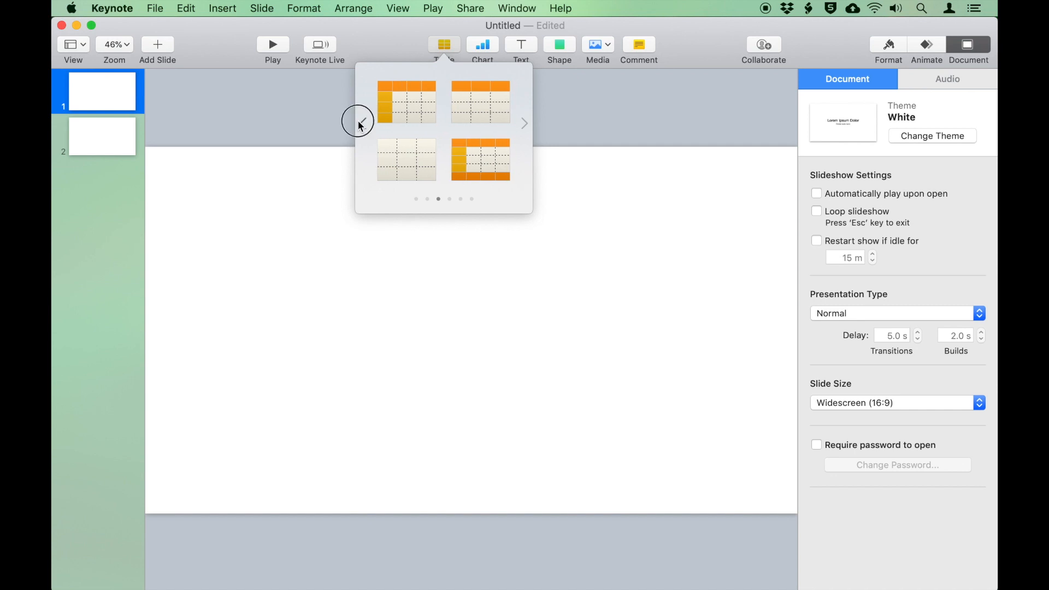
Insert a table in the first green style and enlarge it on slide 1
left_click(362, 123)
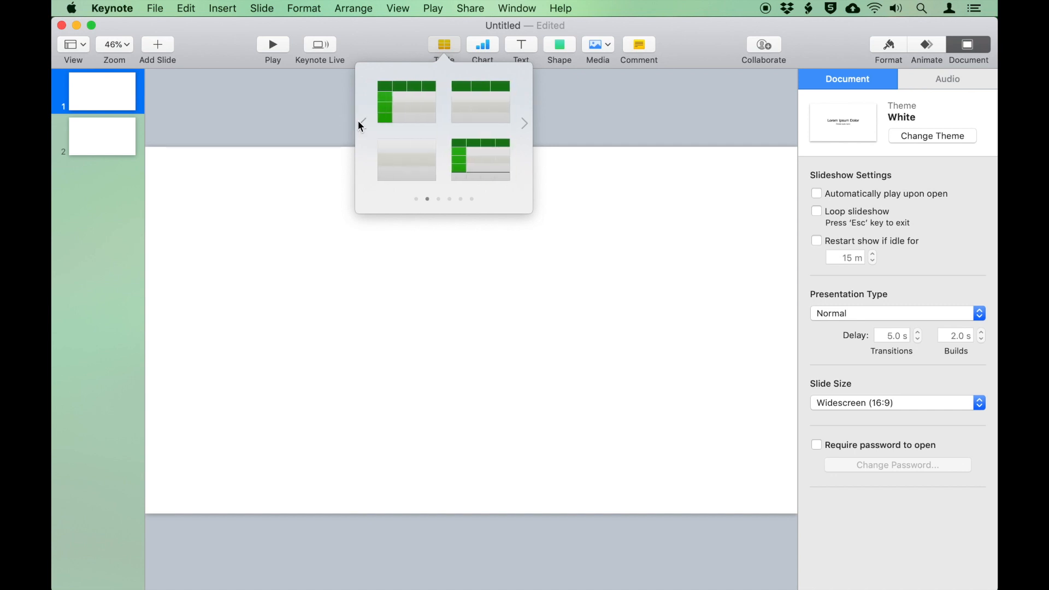
left_click(393, 117)
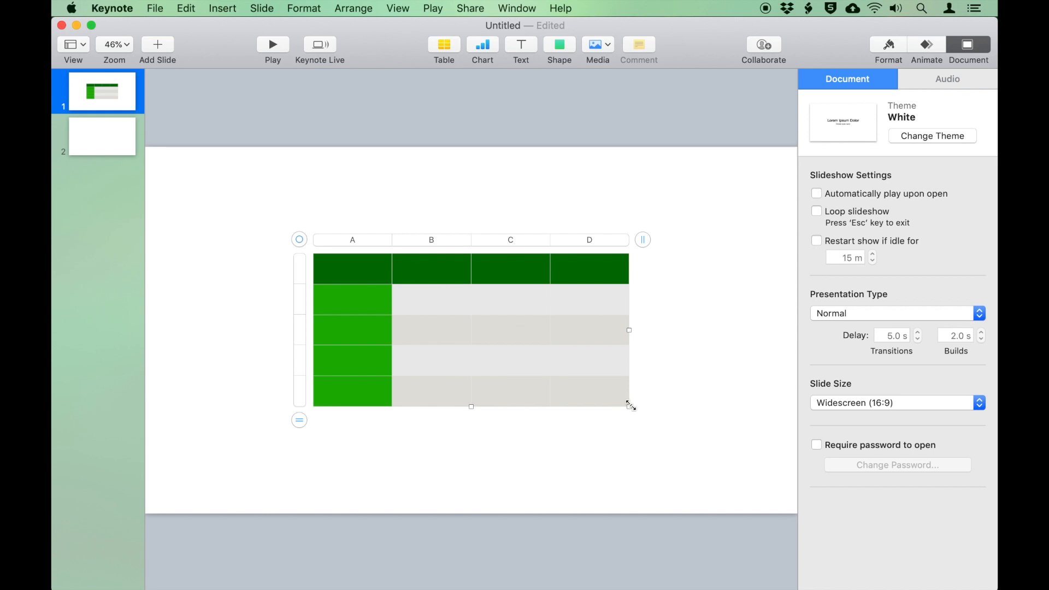
left_click_drag(630, 404, 681, 475)
left_click_drag(636, 446, 627, 395)
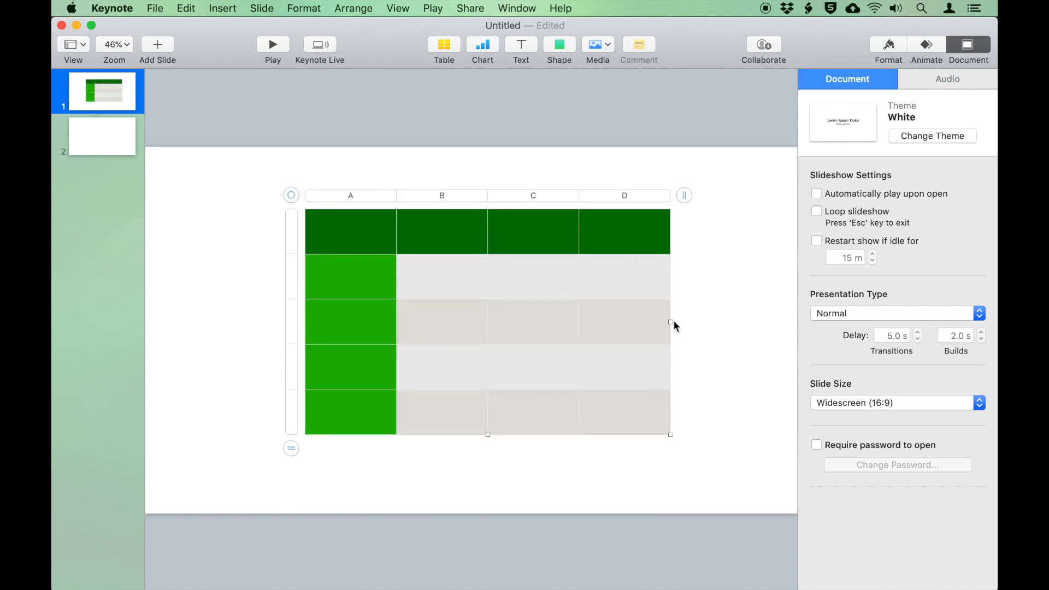
left_click_drag(673, 326, 731, 323)
left_click_drag(517, 435, 517, 472)
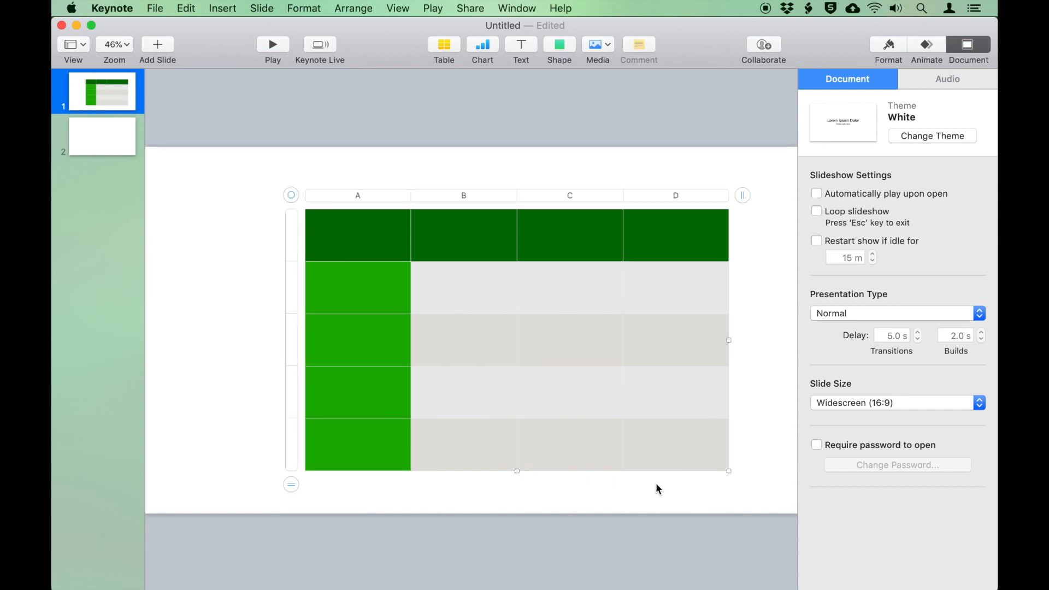
left_click_drag(729, 471, 753, 488)
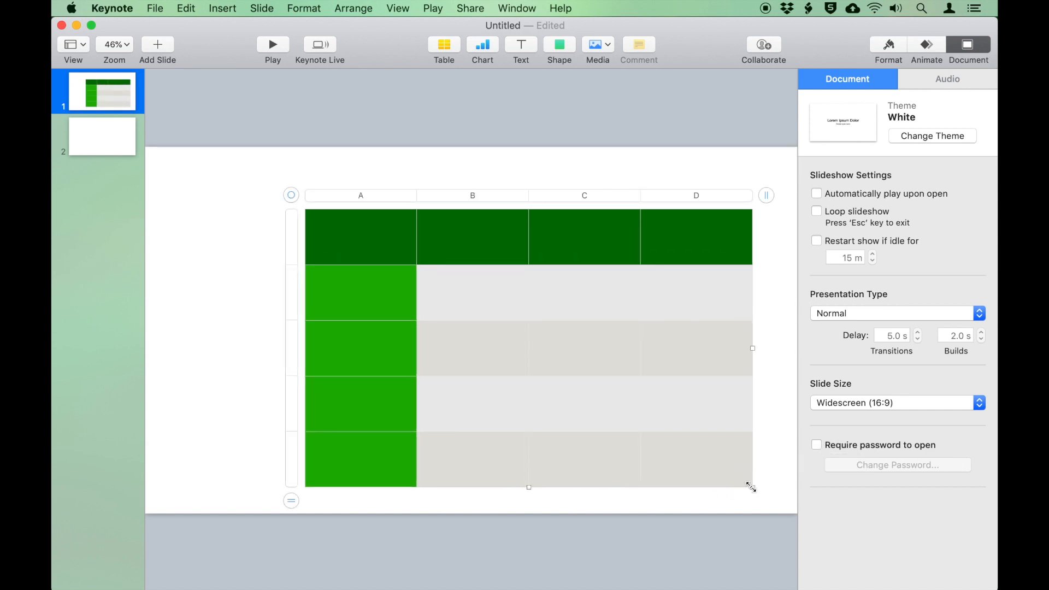
left_click_drag(752, 487, 680, 443)
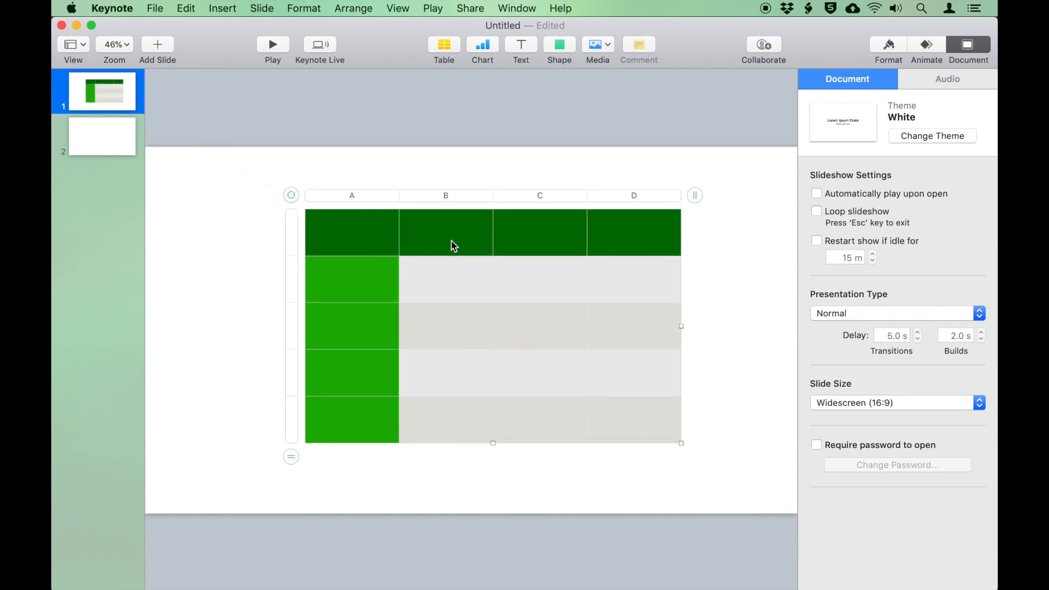
Centre the green table on the slide and select cell B2
mouse_move(454, 245)
left_mouse_down()
mouse_move(413, 236)
mouse_move(508, 244)
mouse_move(447, 243)
left_mouse_up()
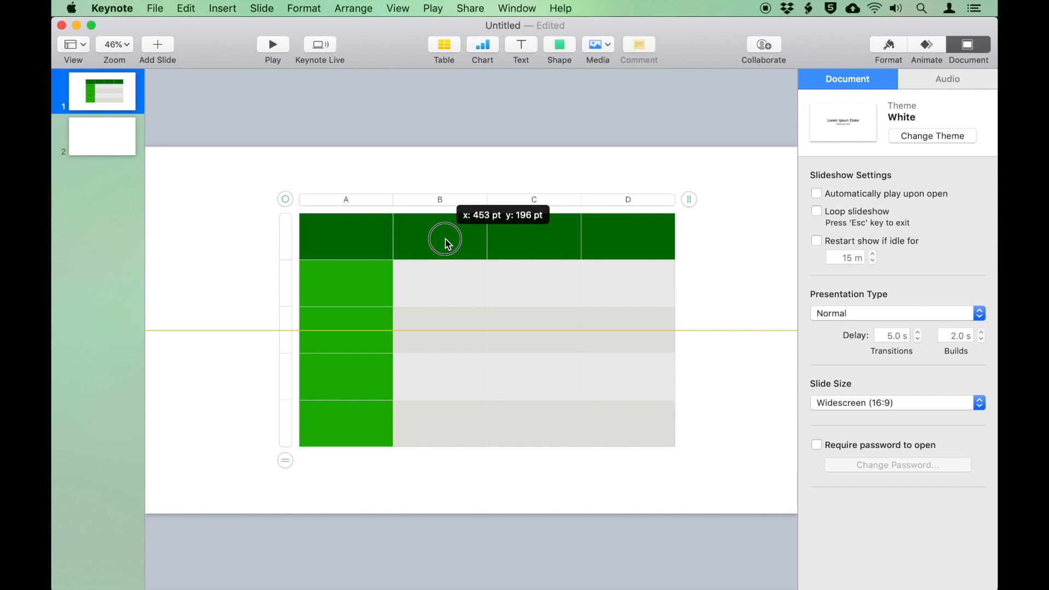
left_click_drag(447, 244, 430, 244)
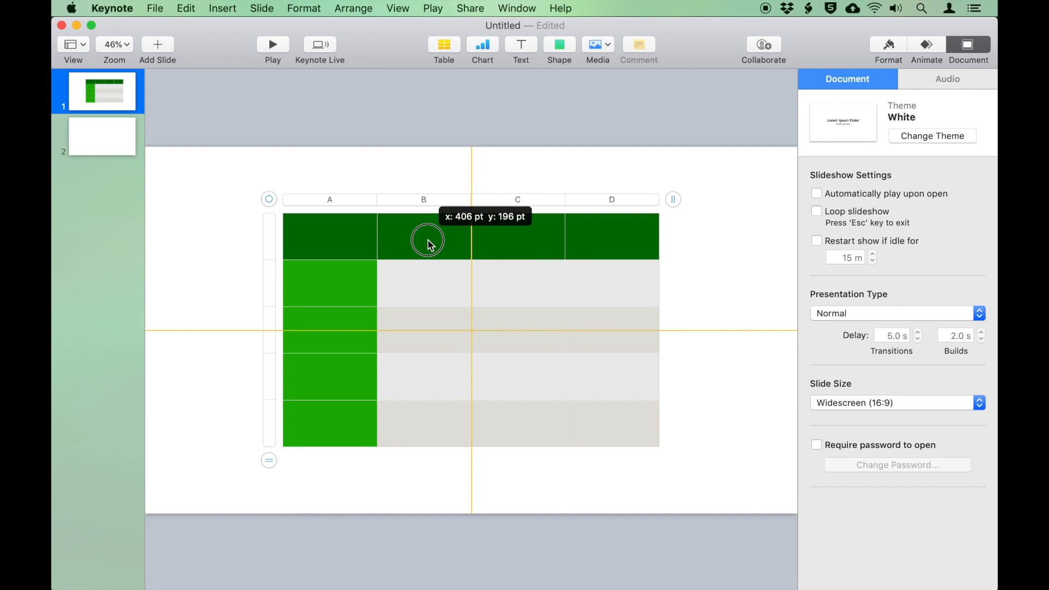
left_click_drag(428, 241, 428, 244)
left_click(447, 290)
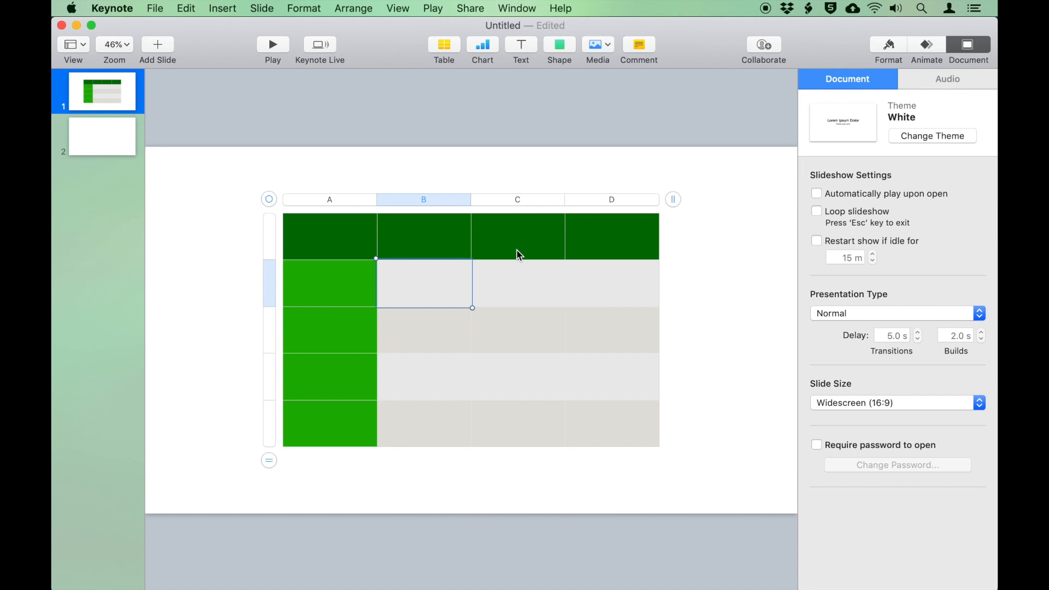
Apply the orange table style with one header column, after trying zero and two
left_click(887, 47)
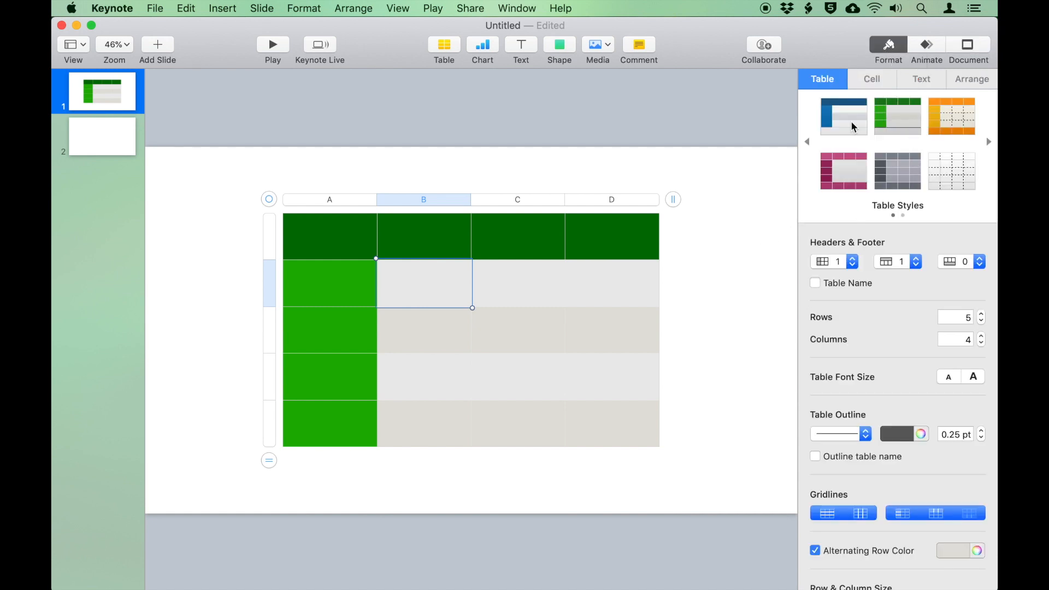
left_click(951, 126)
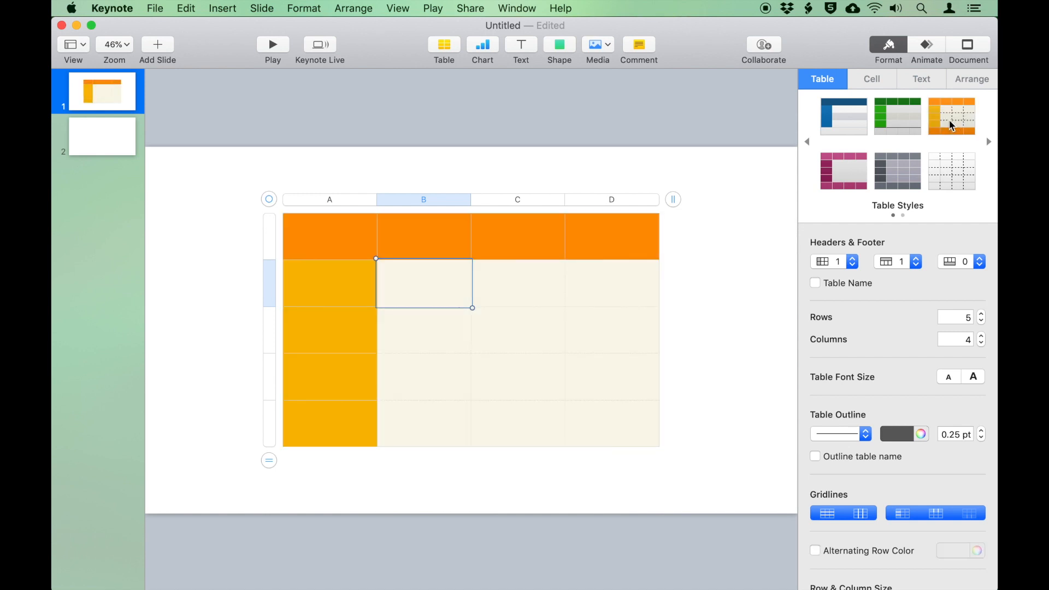
left_click(853, 262)
left_click(825, 255)
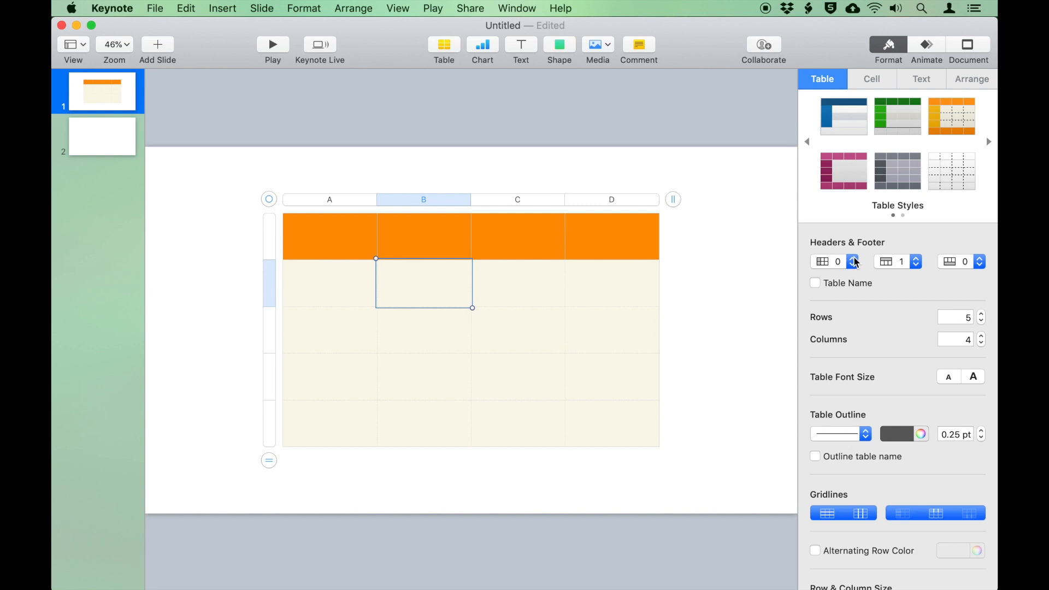
left_click(855, 262)
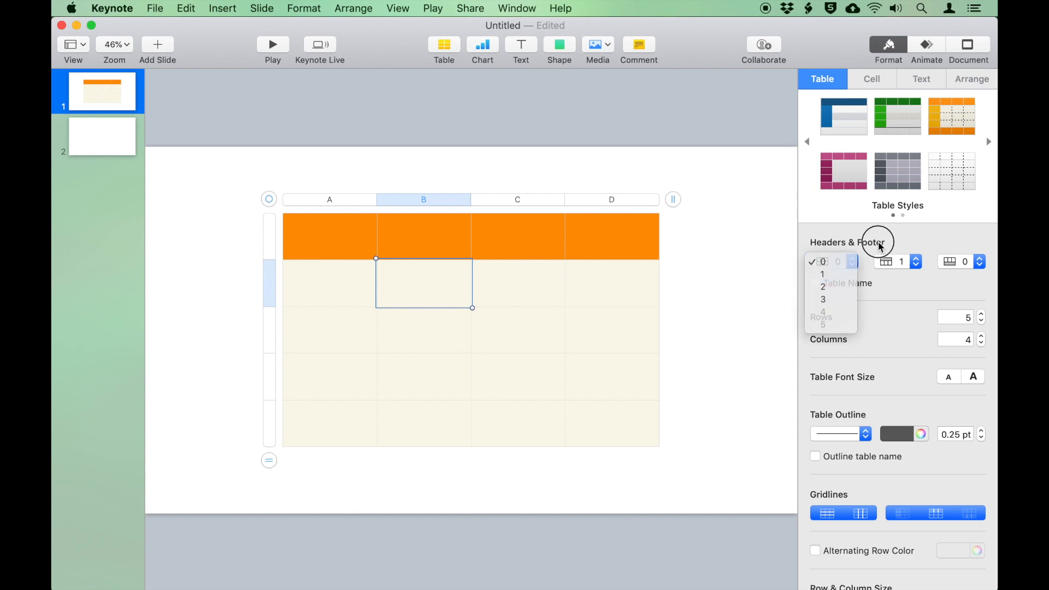
left_click(854, 262)
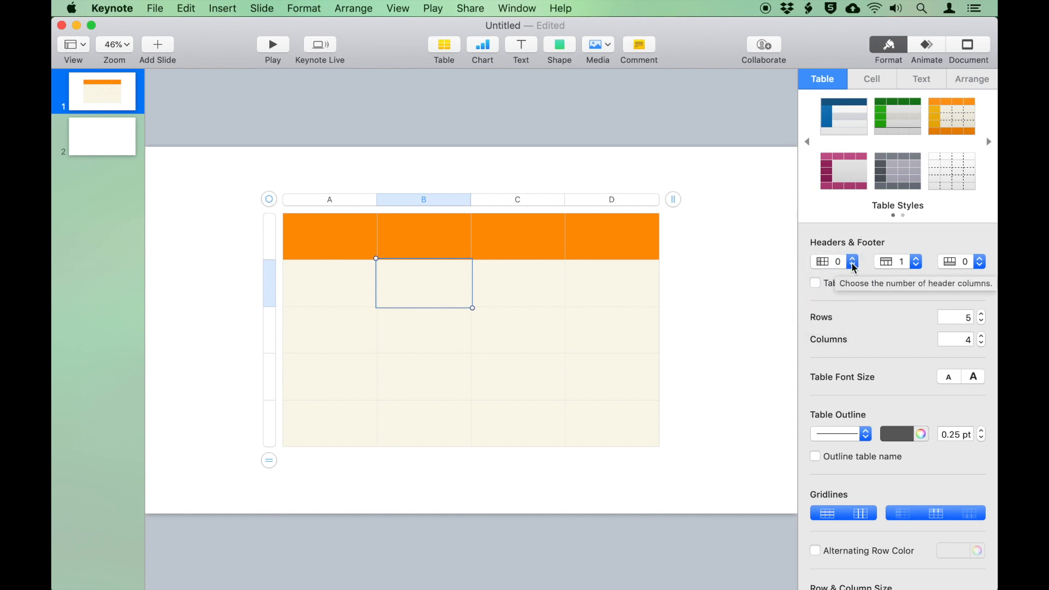
left_click(853, 265)
left_click(852, 274)
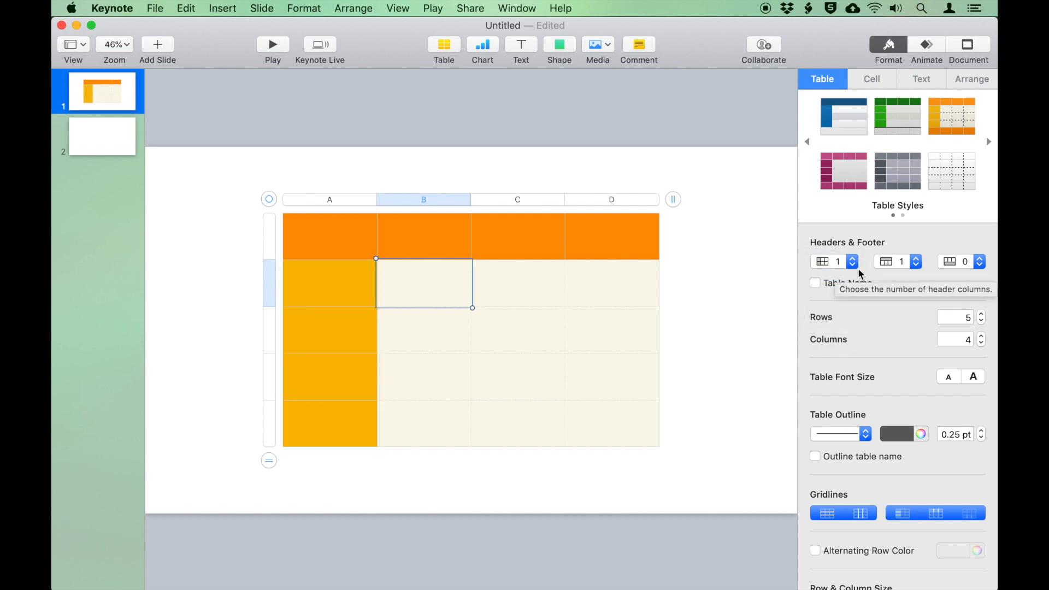
left_click(855, 268)
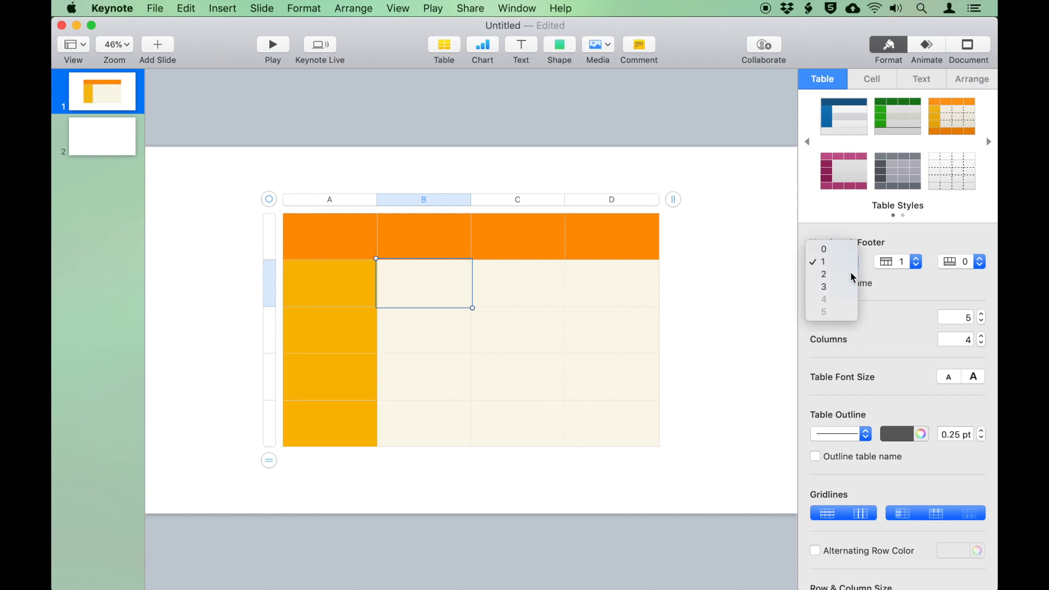
left_click(856, 274)
left_click(856, 265)
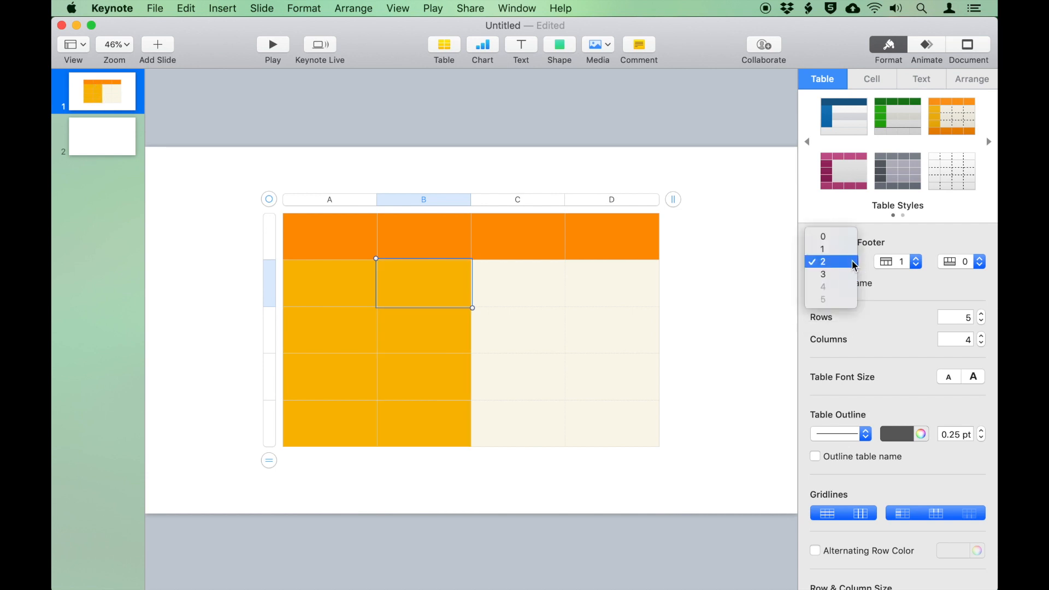
left_click(834, 252)
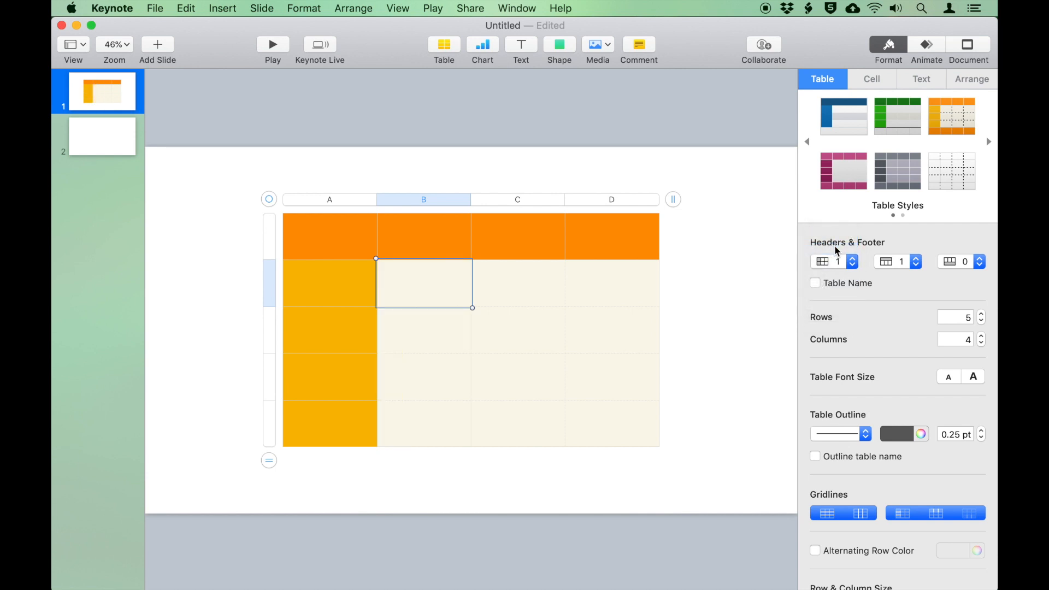
Leave the table with no footer row and its table name hidden
left_click(950, 262)
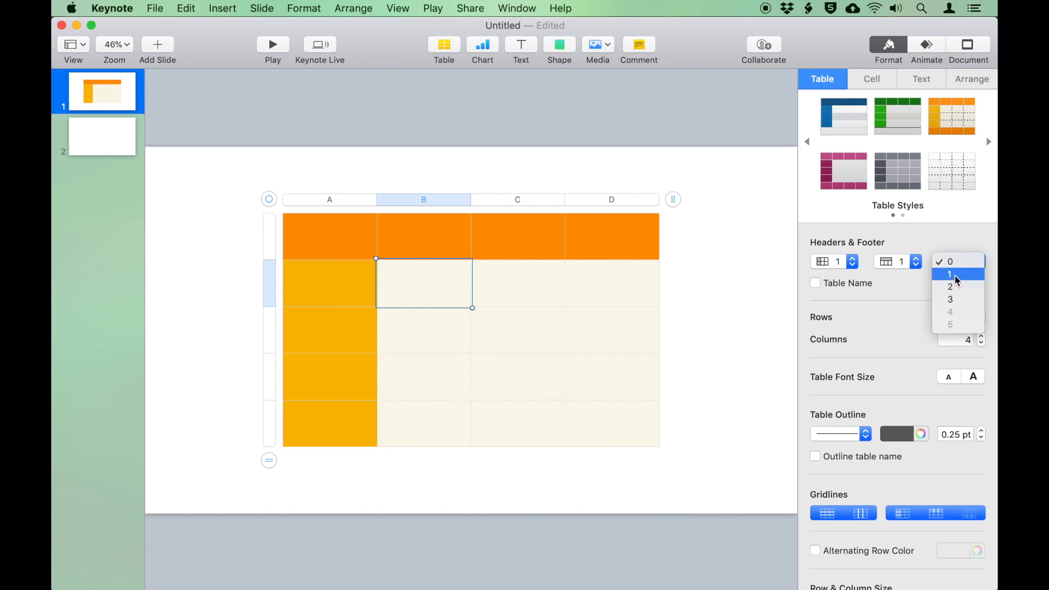
left_click(954, 274)
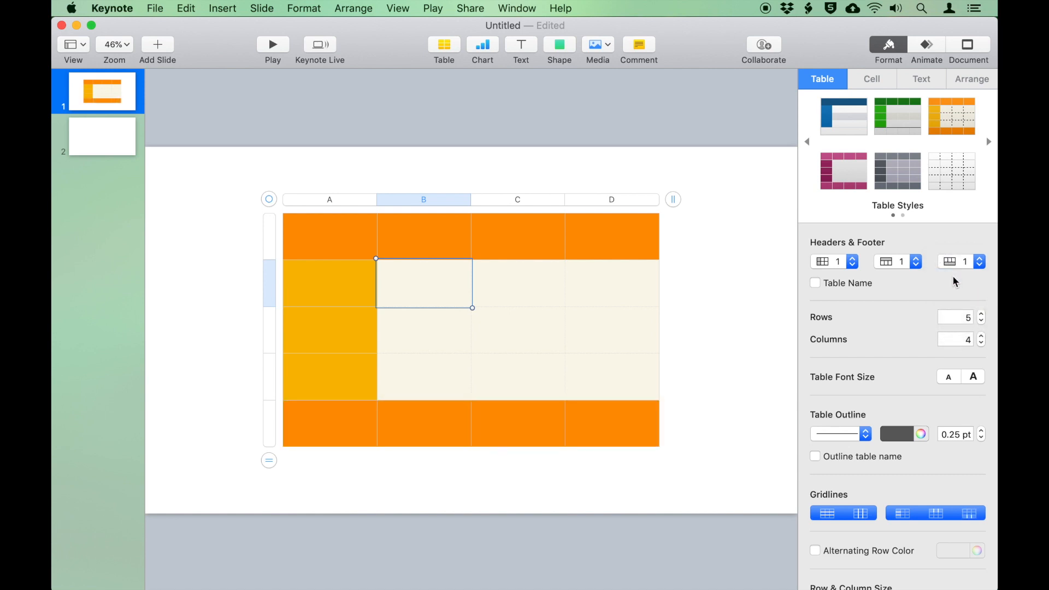
left_click(957, 263)
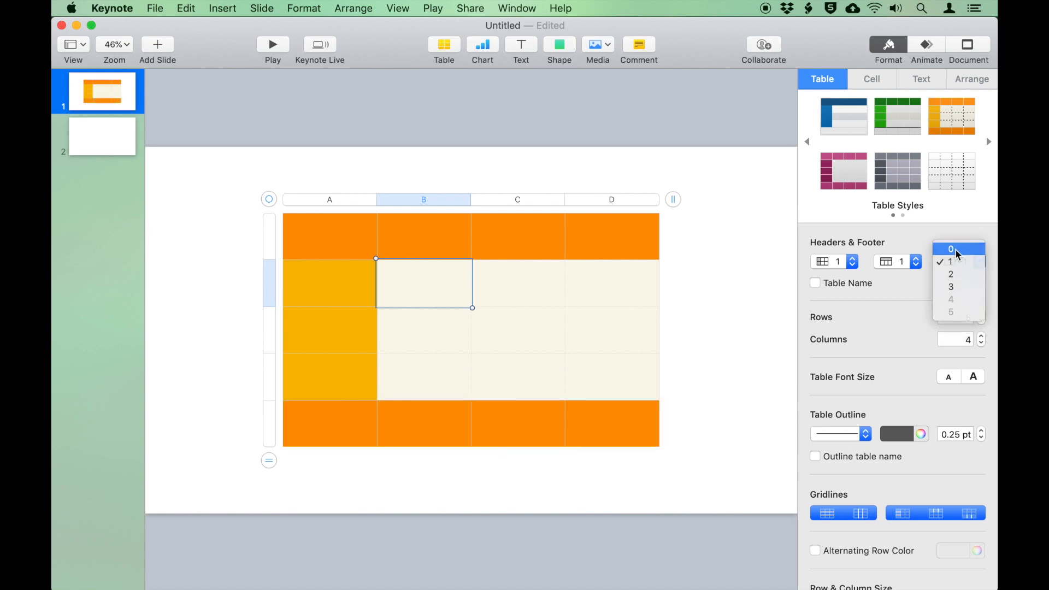
left_click(959, 249)
left_click(858, 286)
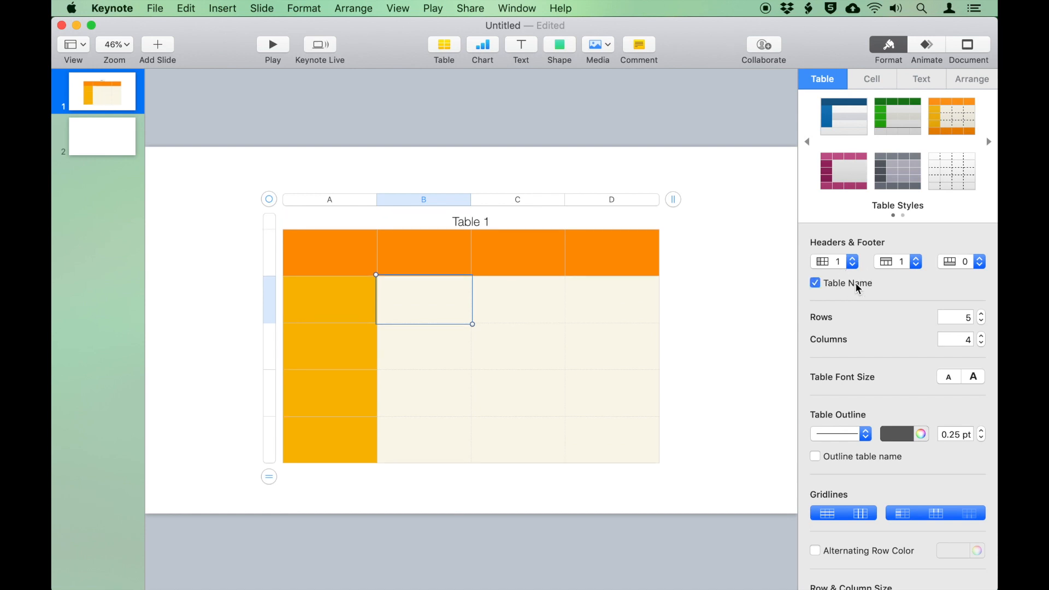
left_click(858, 287)
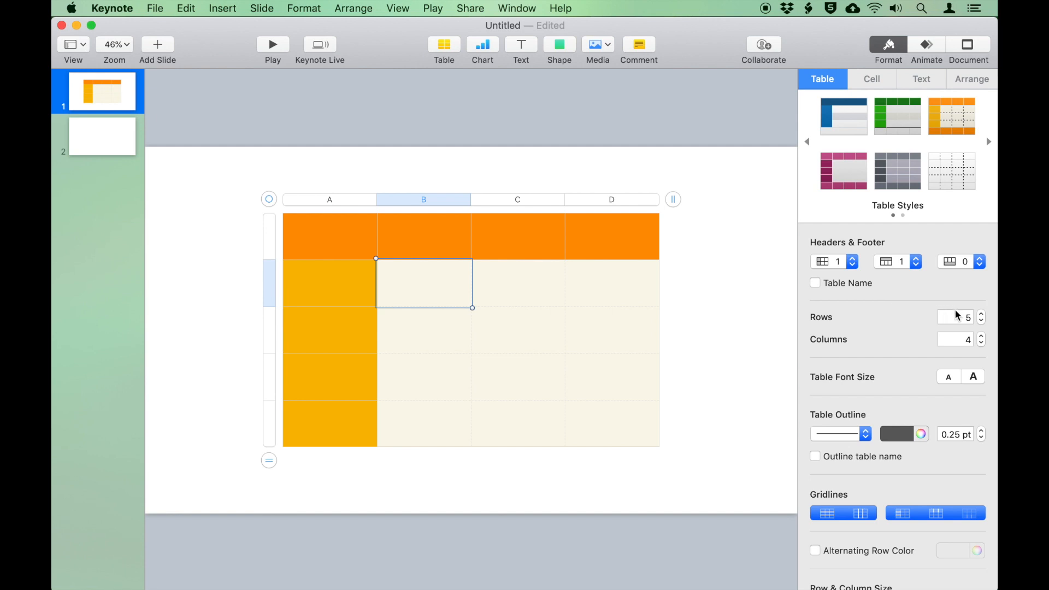
Expand the table to 7 rows and 6 columns
left_click(982, 315)
left_click(982, 315)
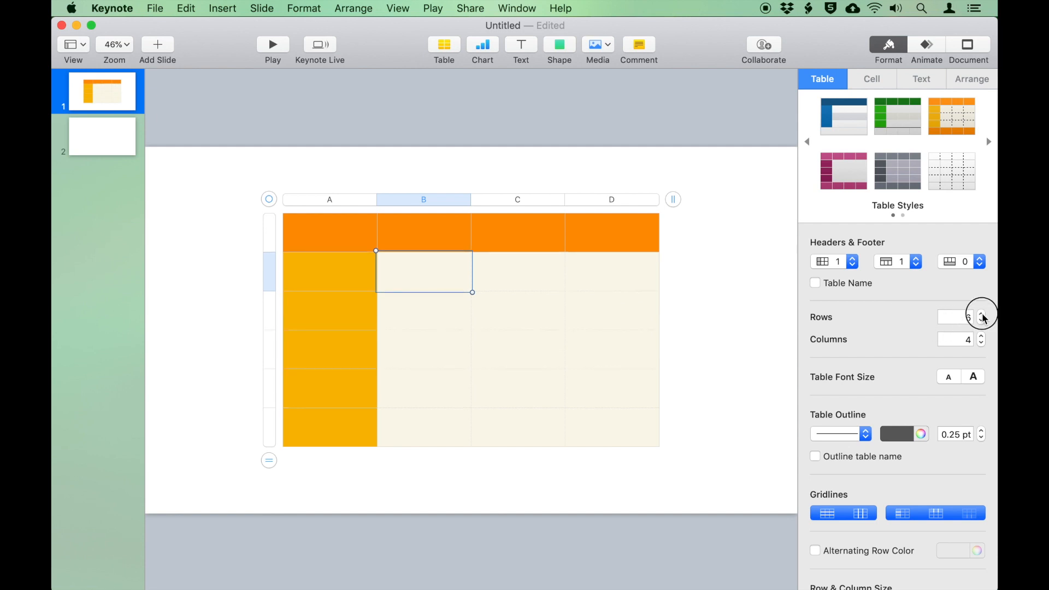
left_click(981, 336)
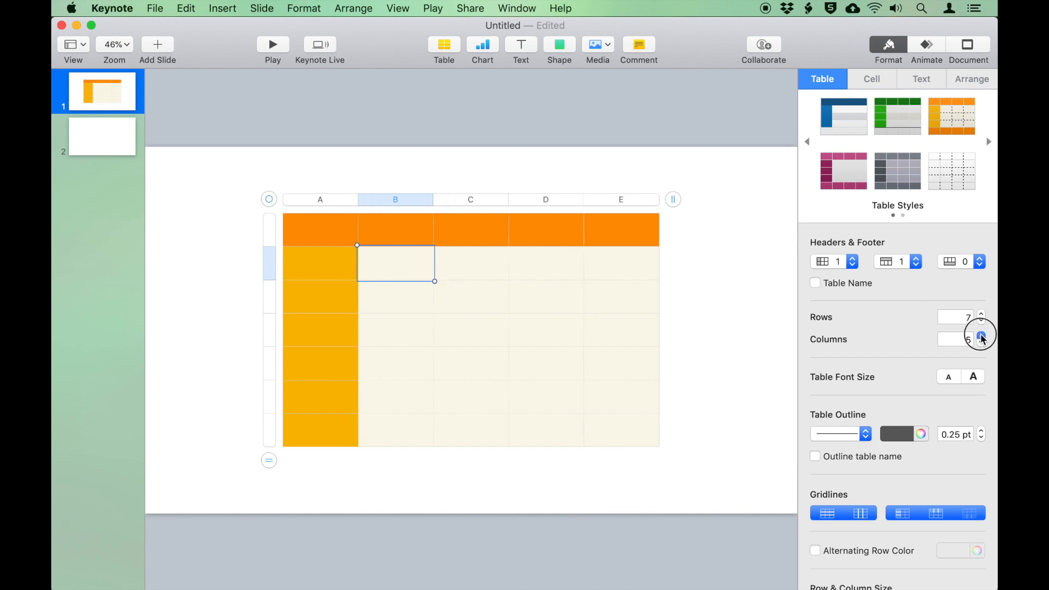
left_click(982, 337)
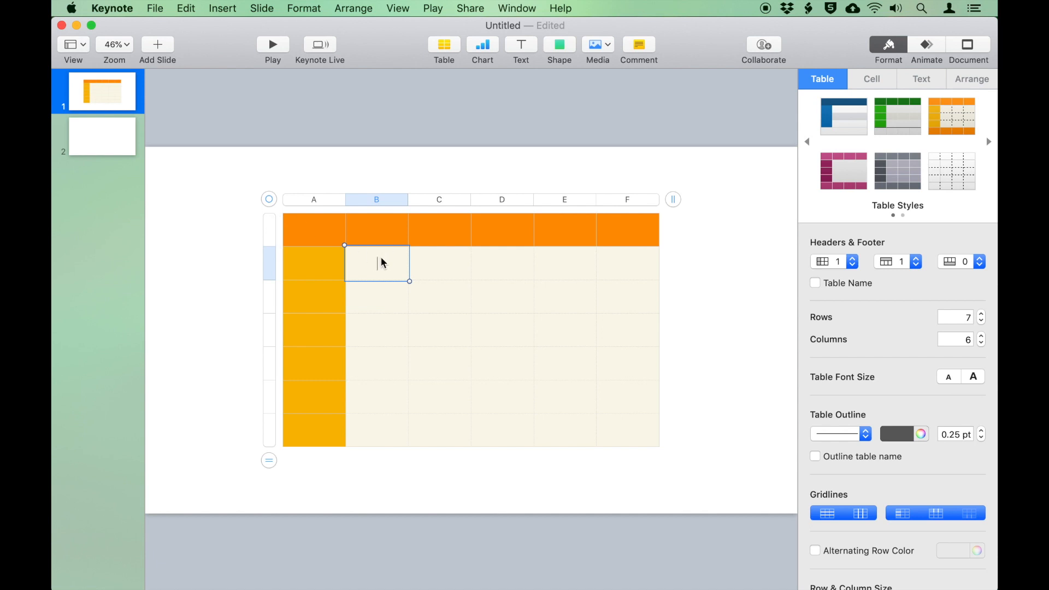
Type StuffedBox in cell B2 and try larger table font sizes, then step back one size
type("StuffedBox")
left_click(977, 378)
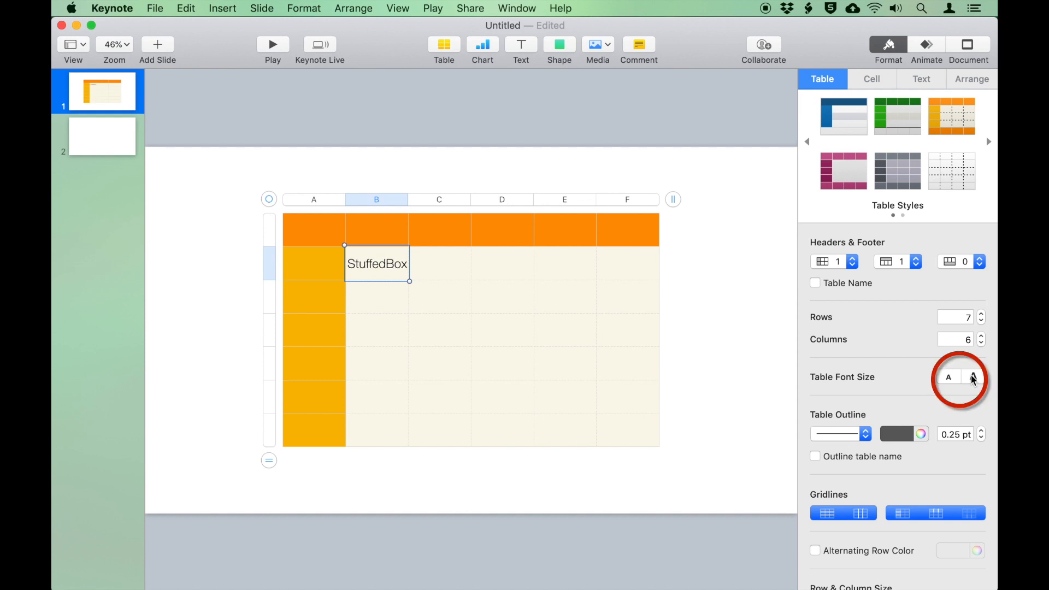
left_click(973, 378)
left_click(973, 378)
left_click(974, 378)
left_click(974, 378)
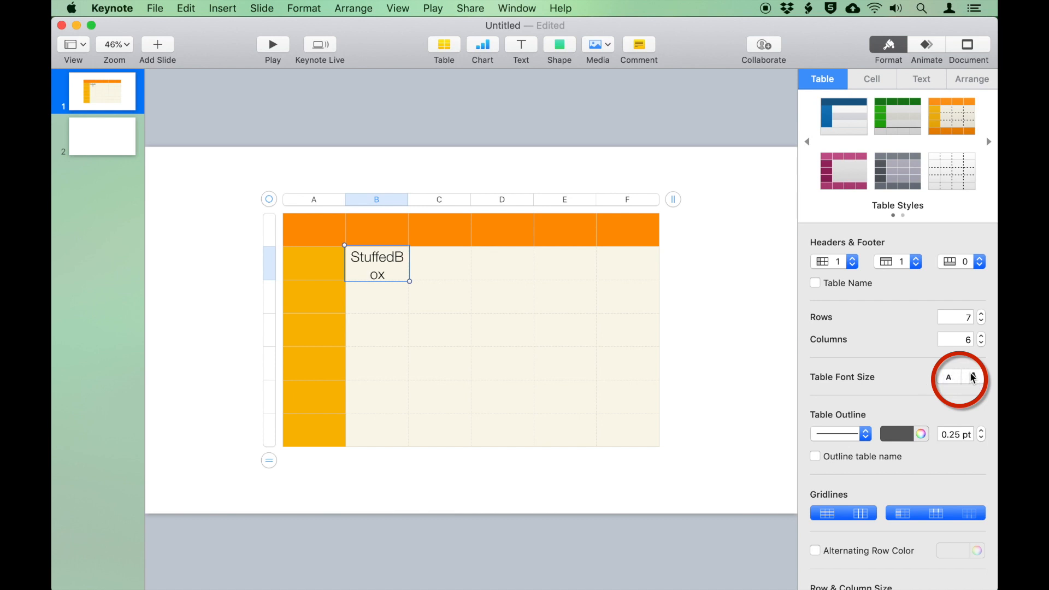
left_click(949, 377)
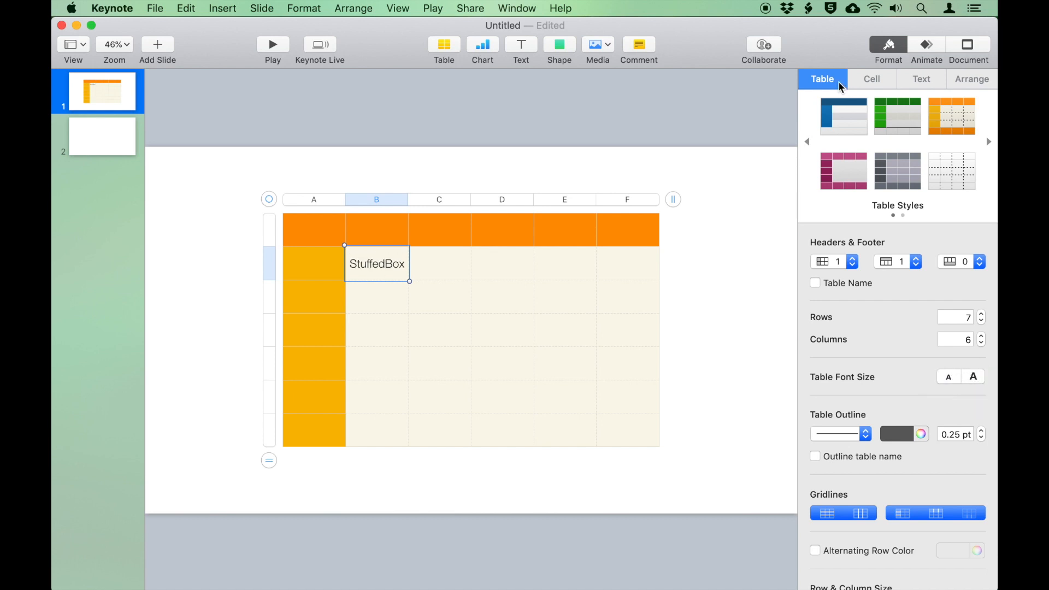
scroll(865, 323, "down", 4)
scroll(866, 323, "up", 4)
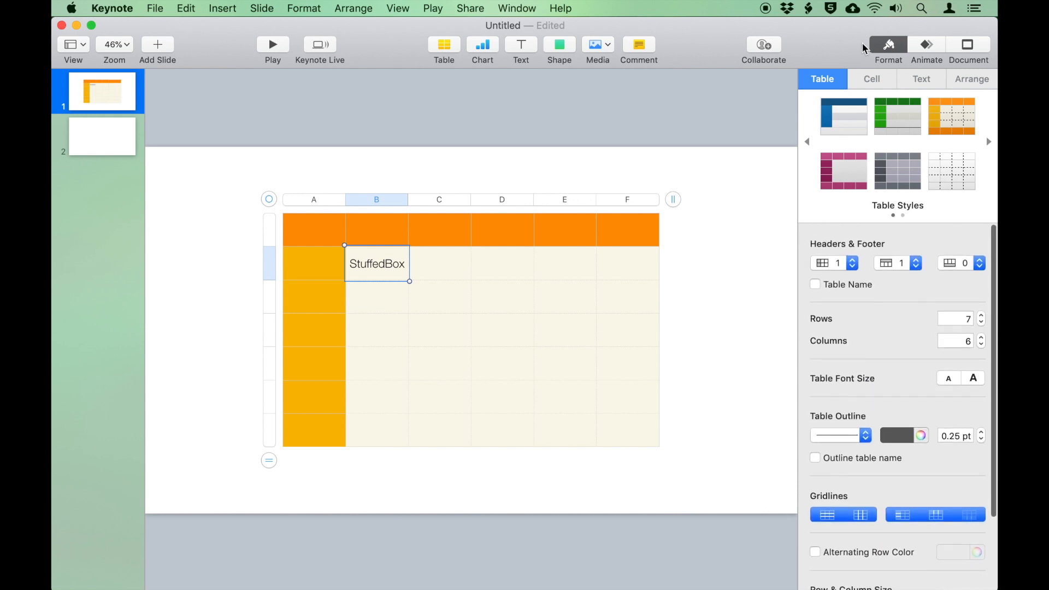
Give cell C2 No Fill after trying light cyan, then select the whole table
left_click(868, 79)
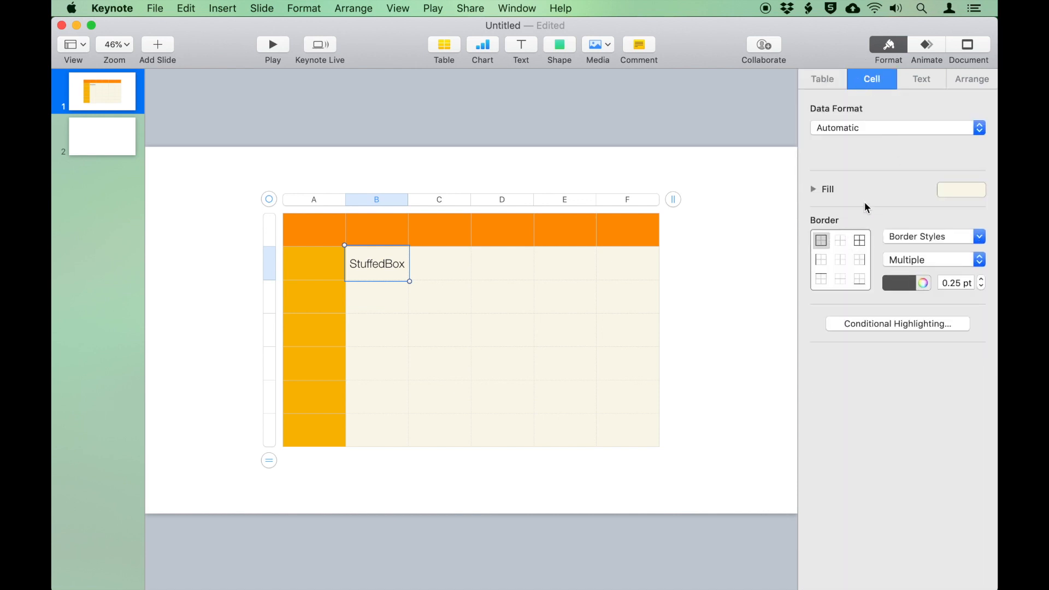
left_click(433, 267)
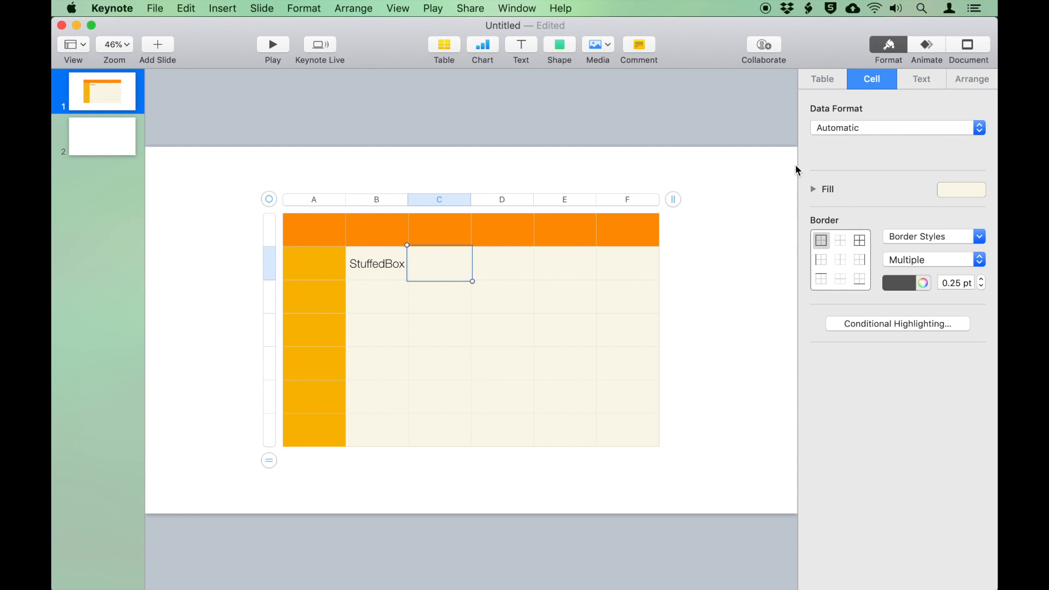
left_click(967, 188)
left_click(853, 265)
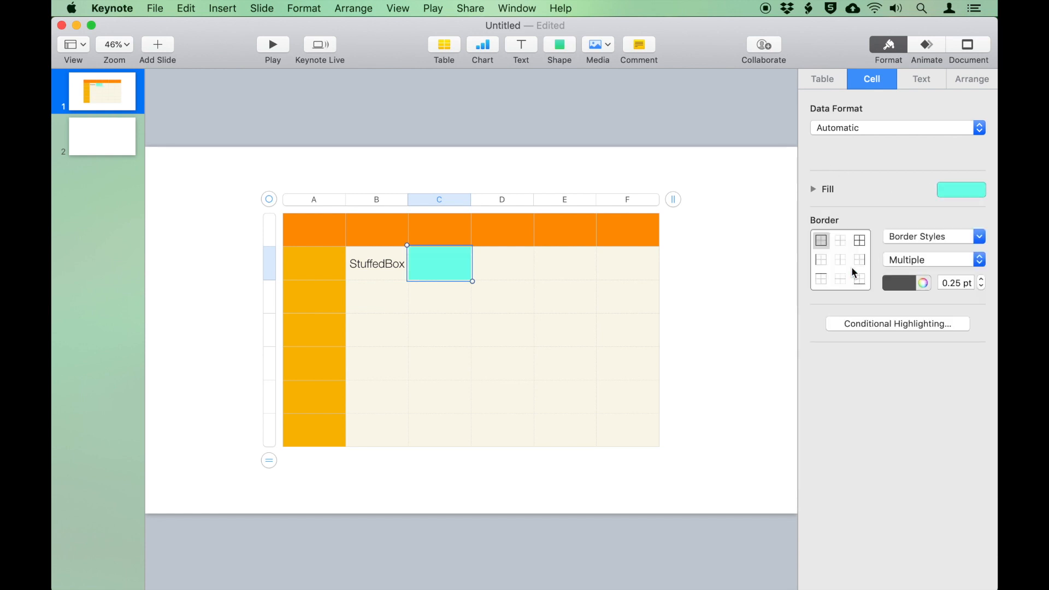
left_click(957, 190)
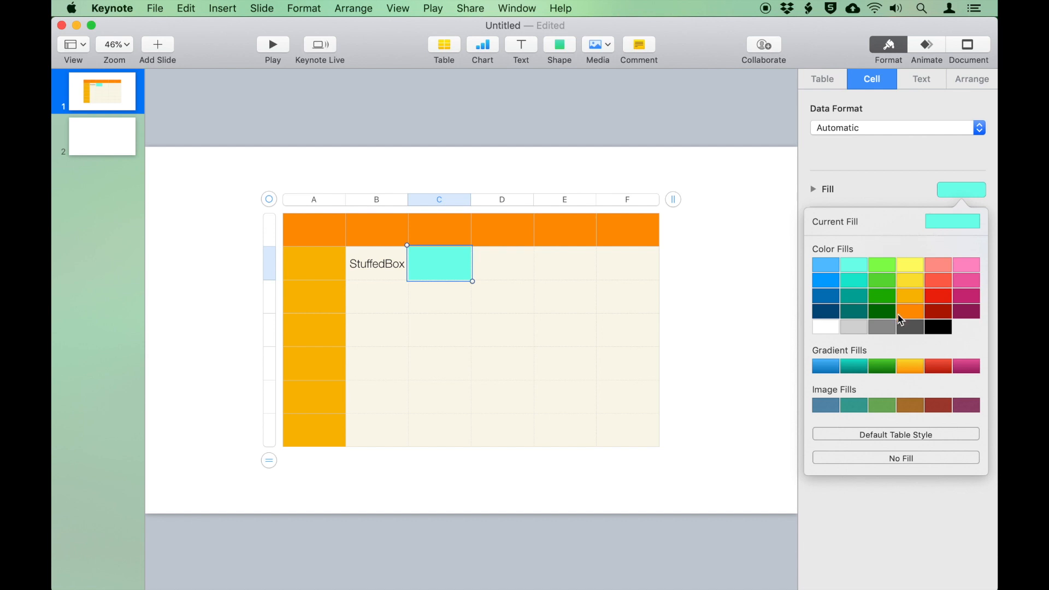
left_click(899, 459)
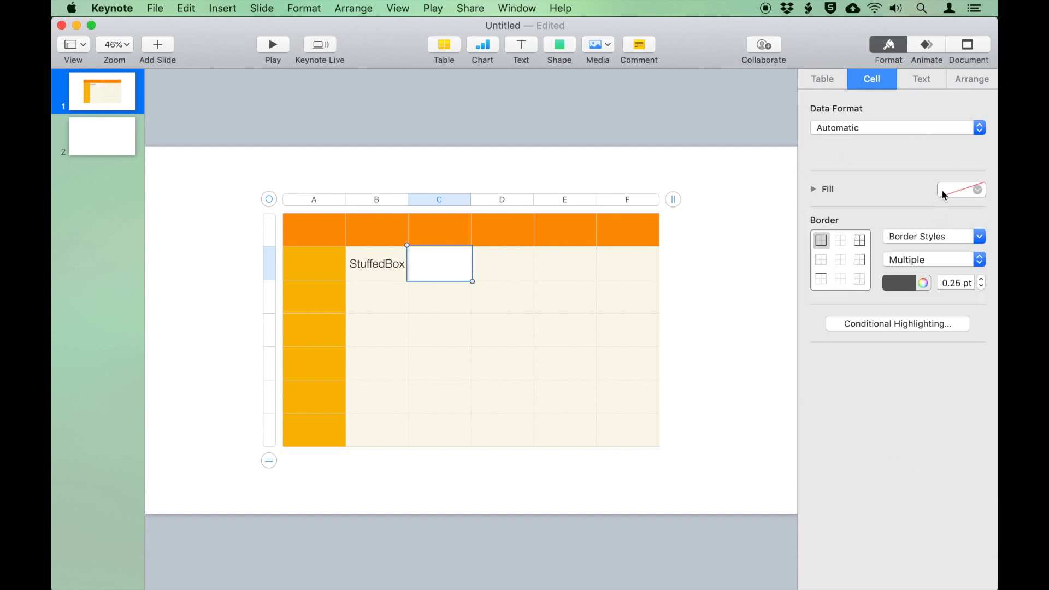
left_click(883, 116)
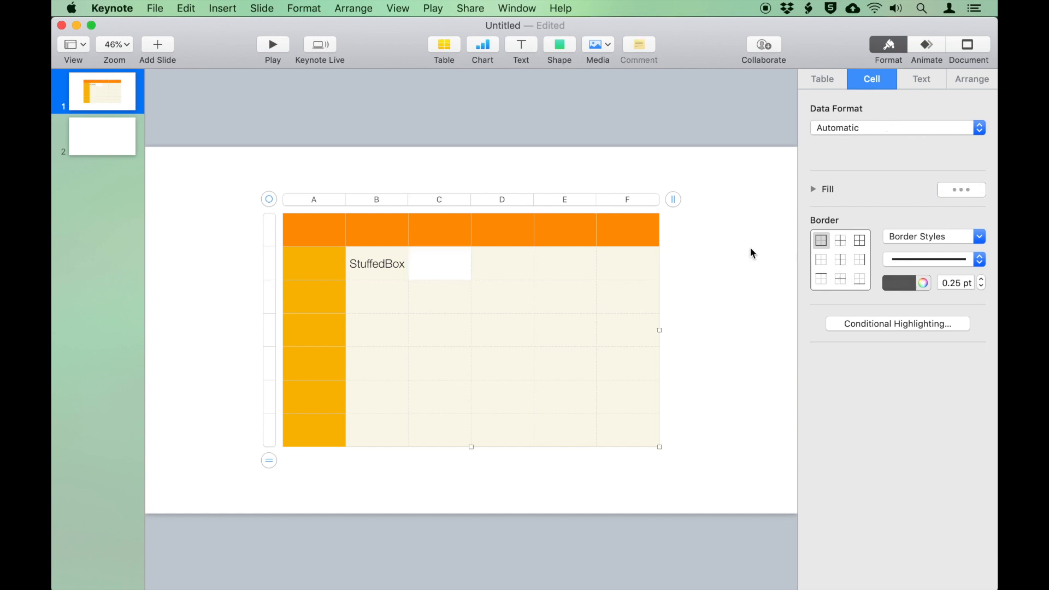
Set the table to seven columns, A through G, after overshooting to nine
left_click(673, 199)
left_click(675, 197)
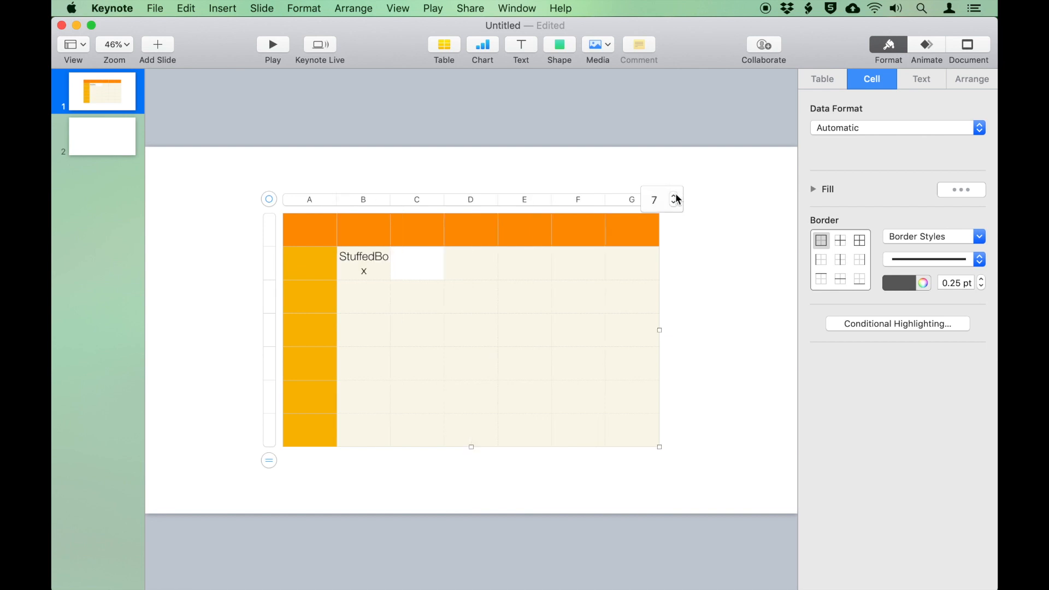
left_click(675, 198)
left_click(675, 197)
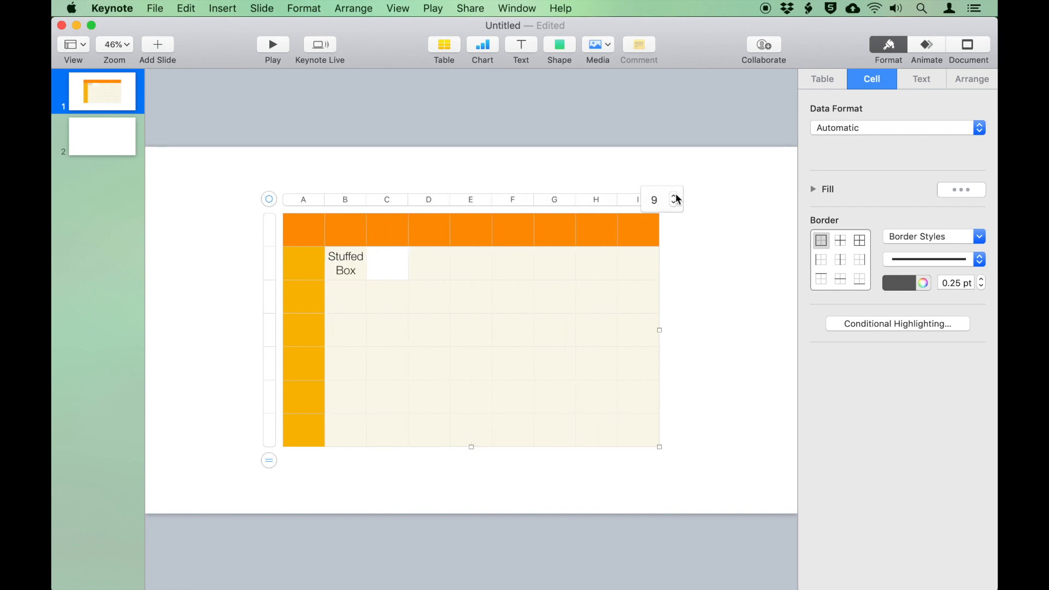
left_click(675, 204)
left_click(676, 204)
left_click(675, 204)
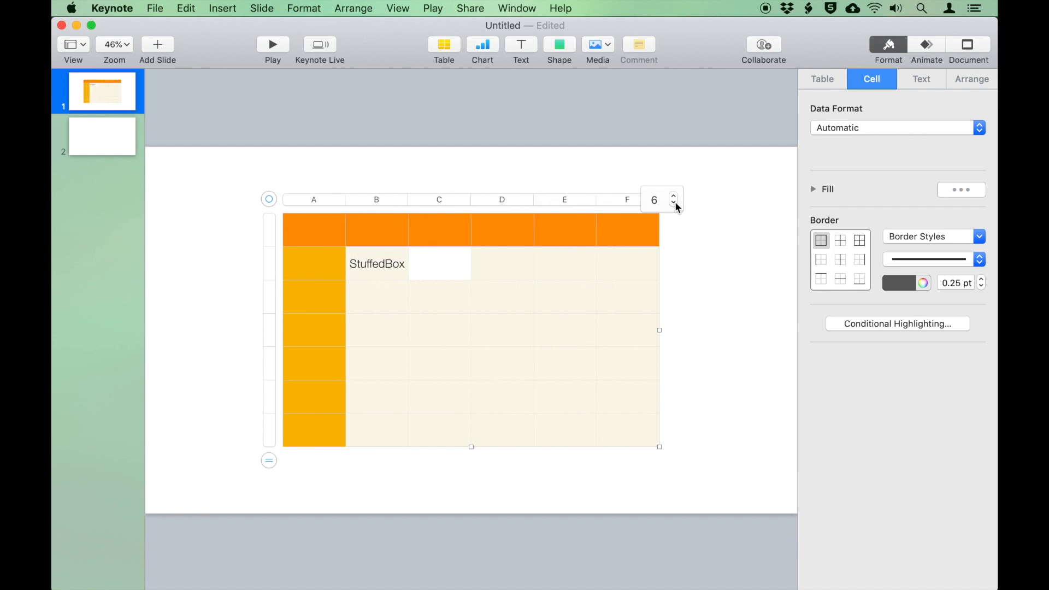
left_click(676, 204)
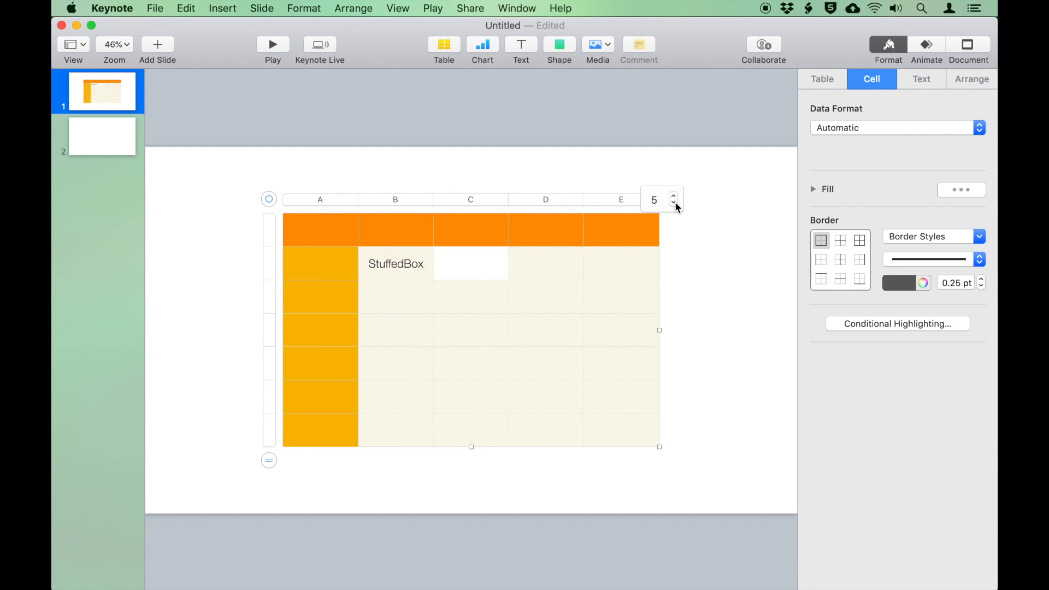
Add rows until the table has eleven
left_click(269, 461)
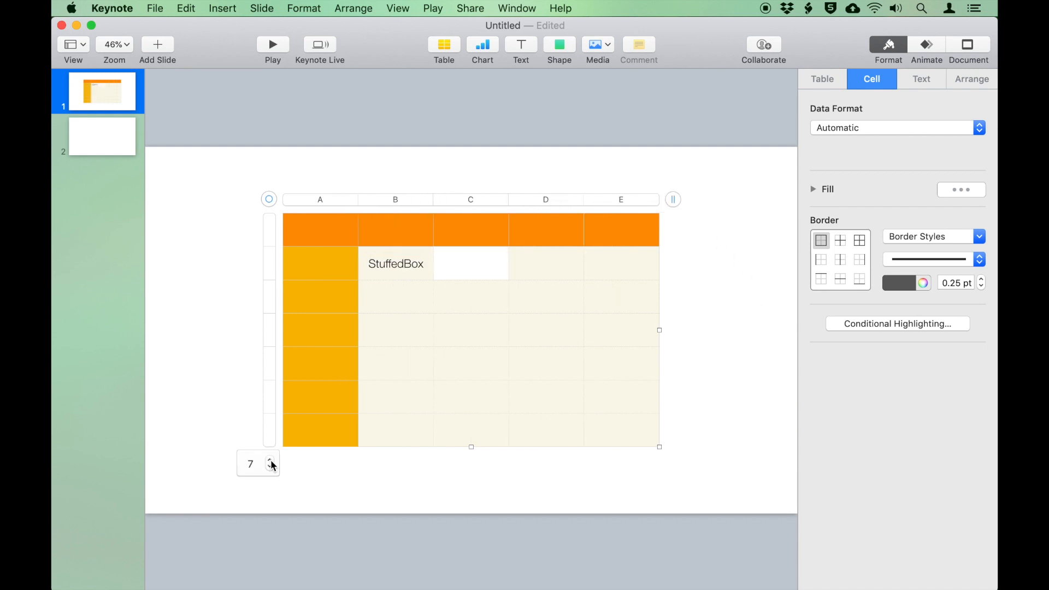
left_click(270, 460)
left_click(271, 460)
left_click(270, 461)
left_click(271, 460)
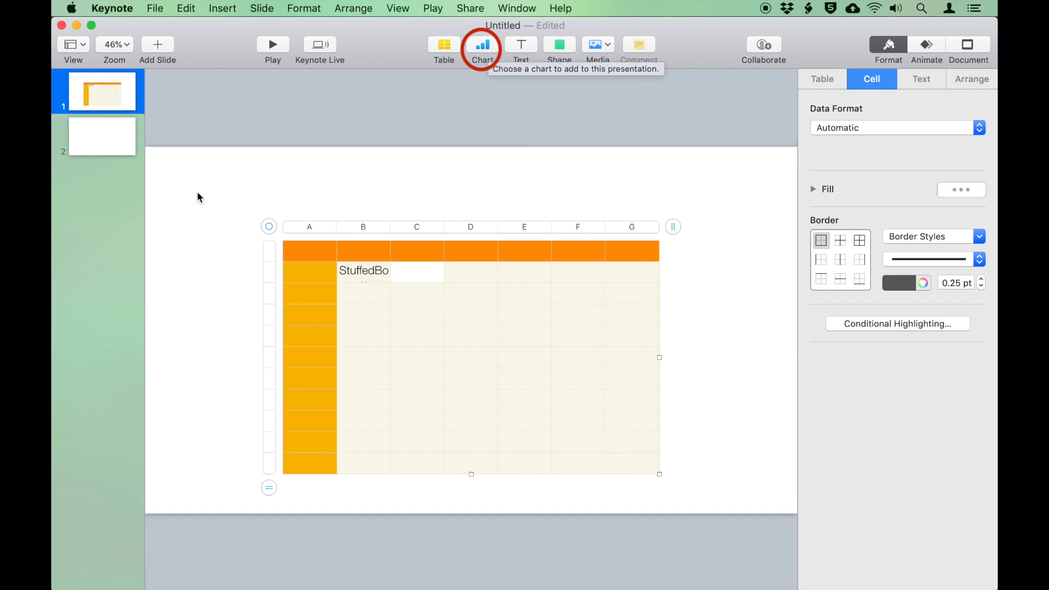
On slide 2, browse the 2D, 3D and Interactive chart types, ending on 2D
left_click(110, 141)
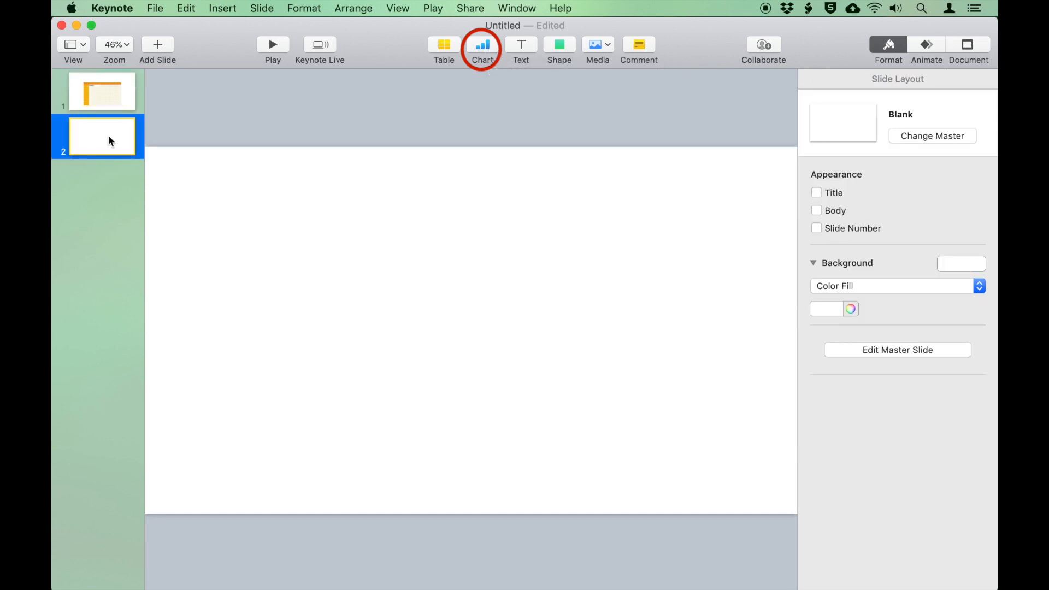
left_click(484, 48)
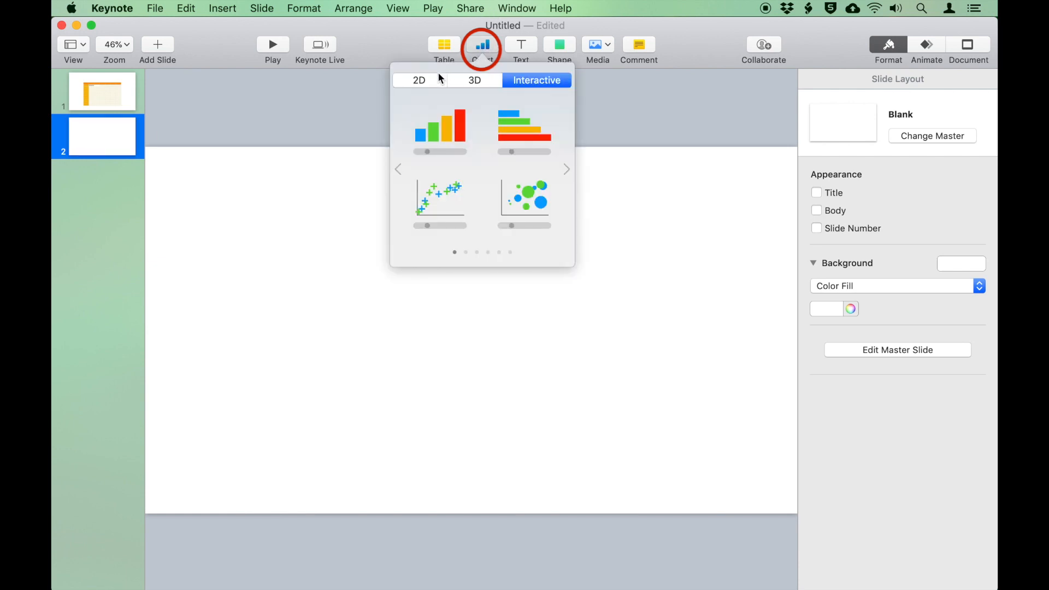
left_click(429, 81)
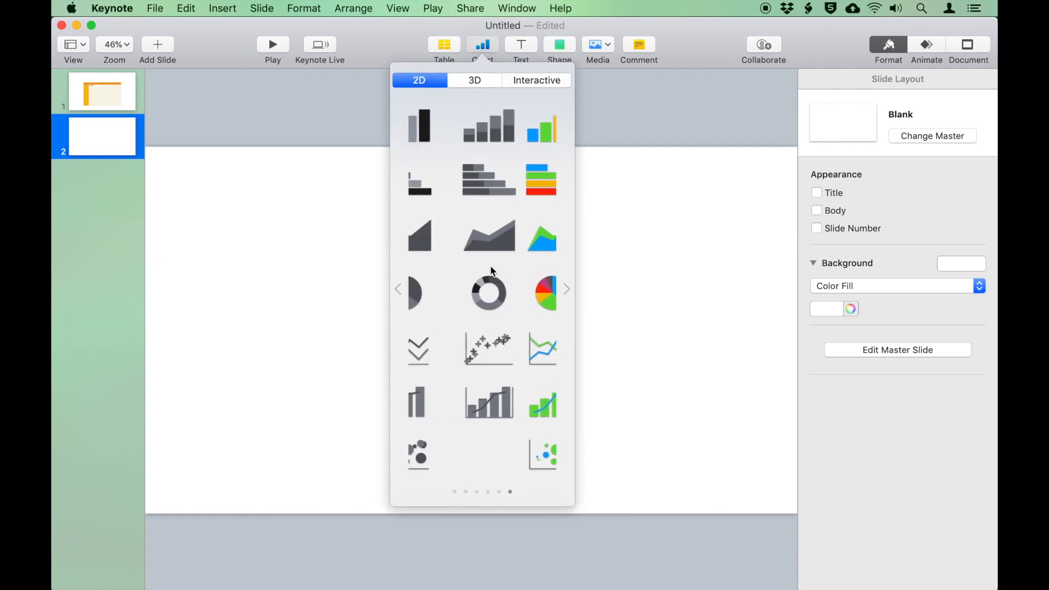
scroll(493, 271, "left", 3)
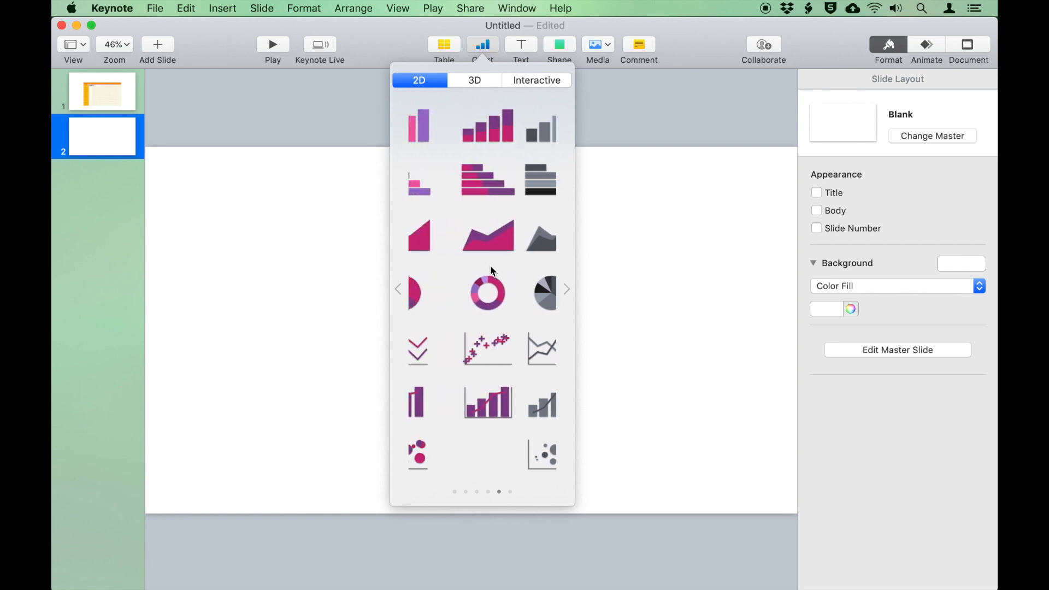
scroll(492, 271, "left", 3)
scroll(490, 266, "left", 1)
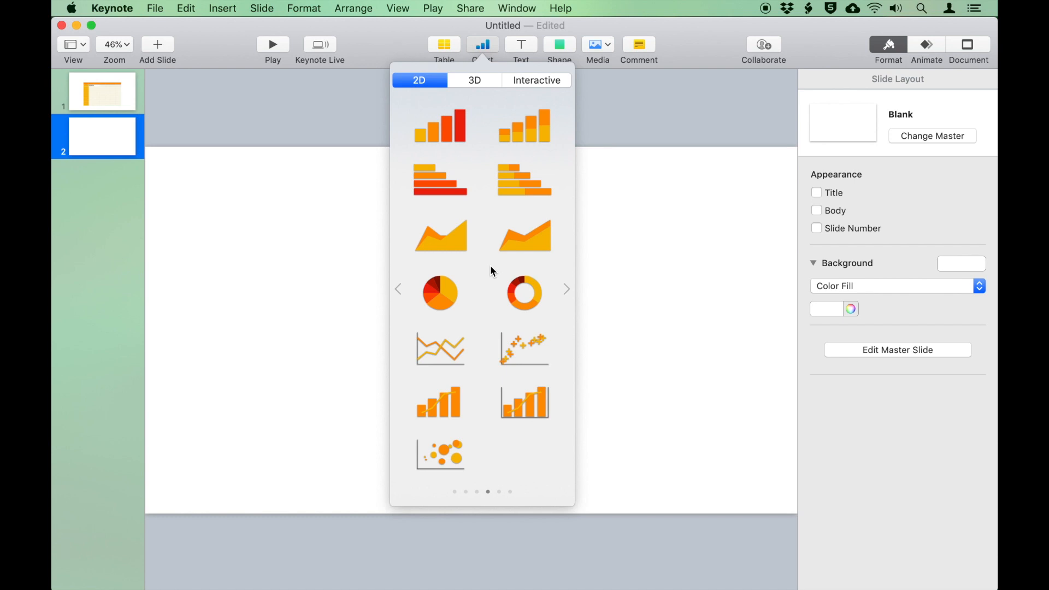
left_click(486, 82)
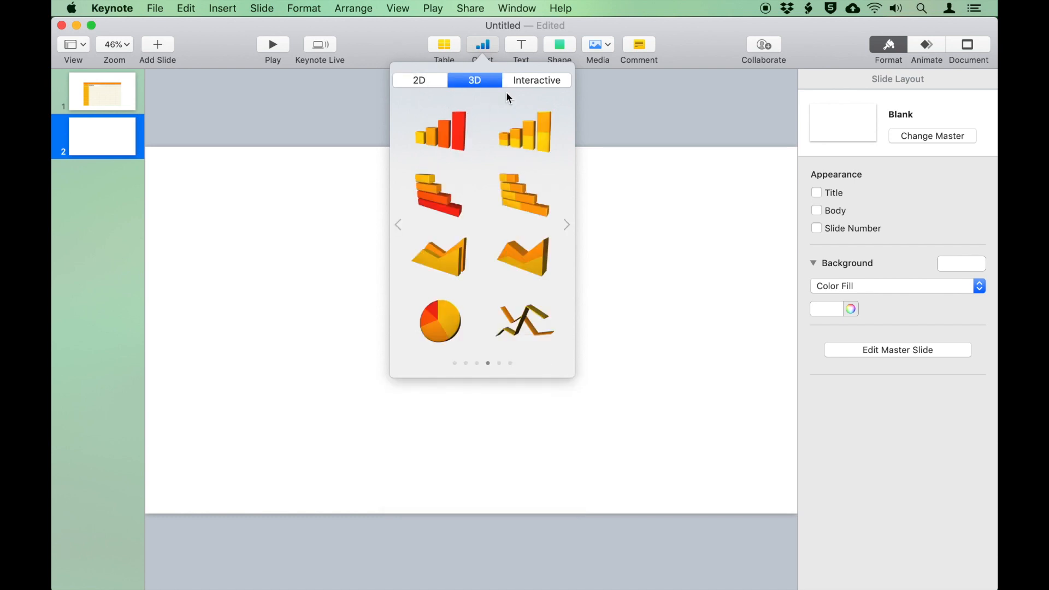
left_click(531, 82)
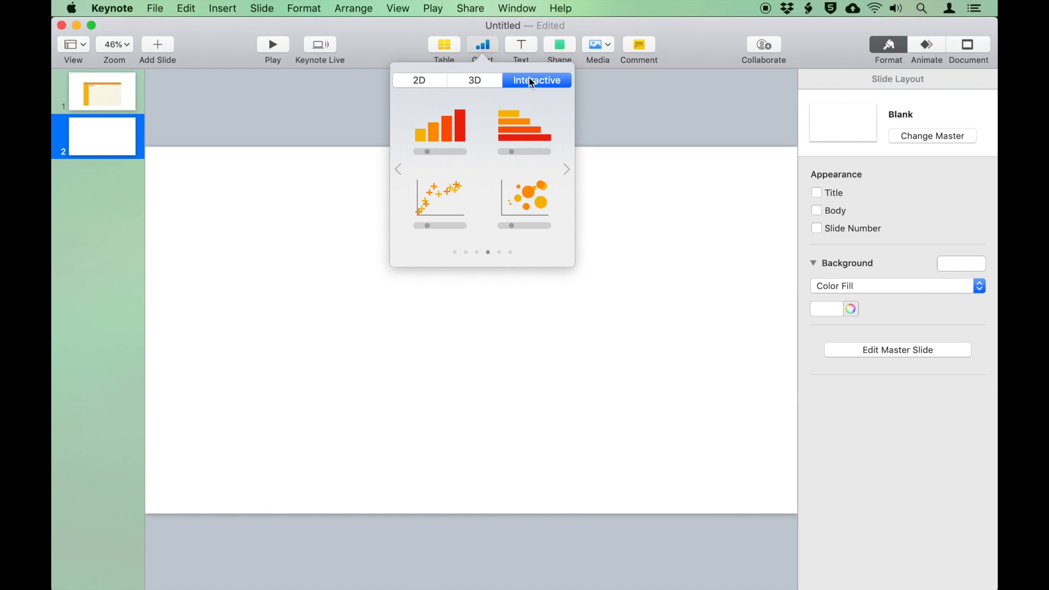
left_click(432, 81)
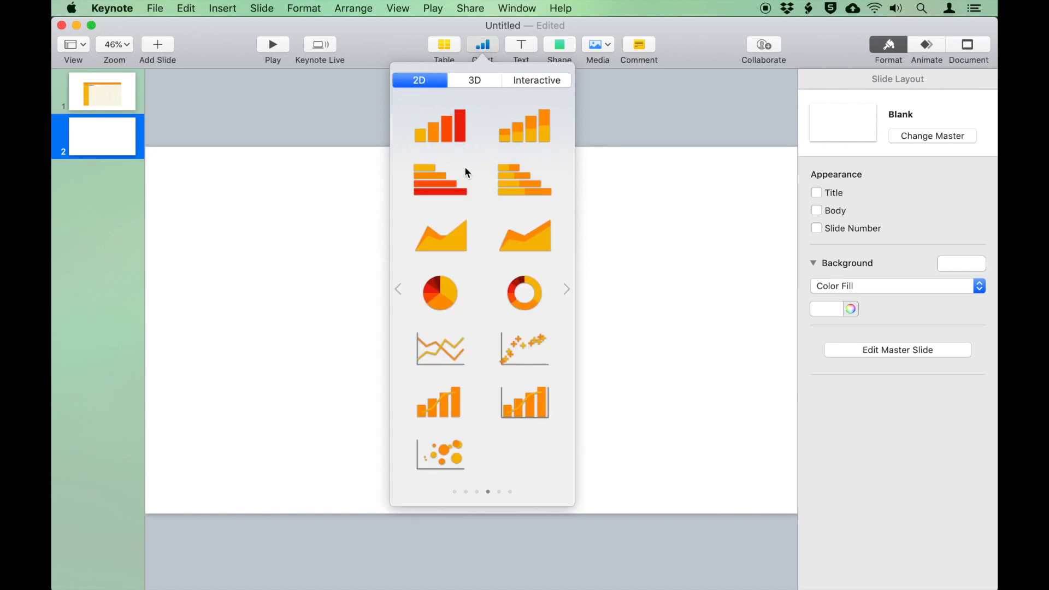
Insert the orange 2D column chart, enlarge it and move it to the slide centre
left_click(444, 140)
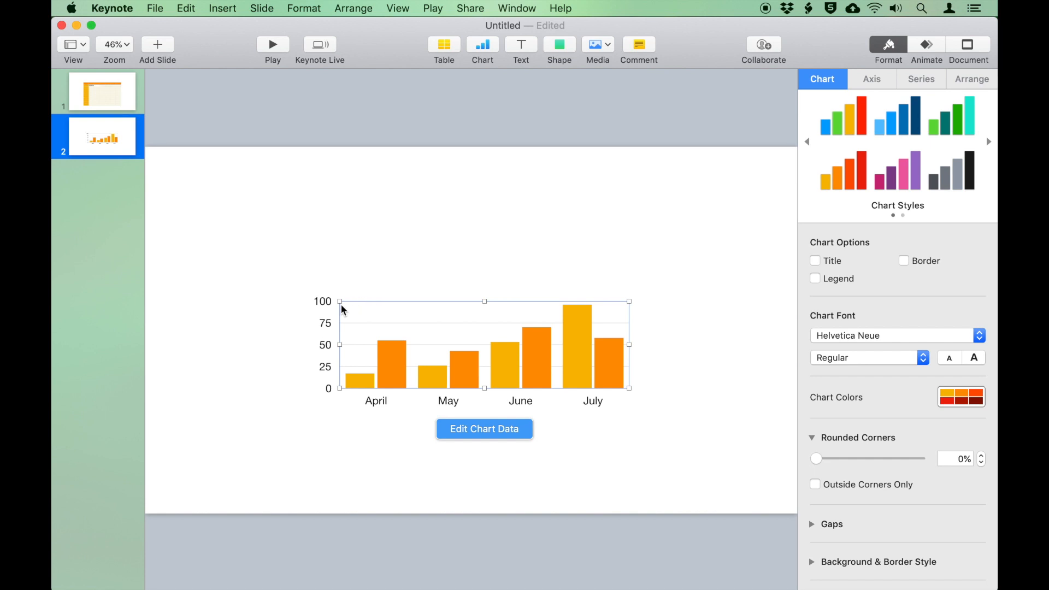
left_click_drag(340, 301, 249, 178)
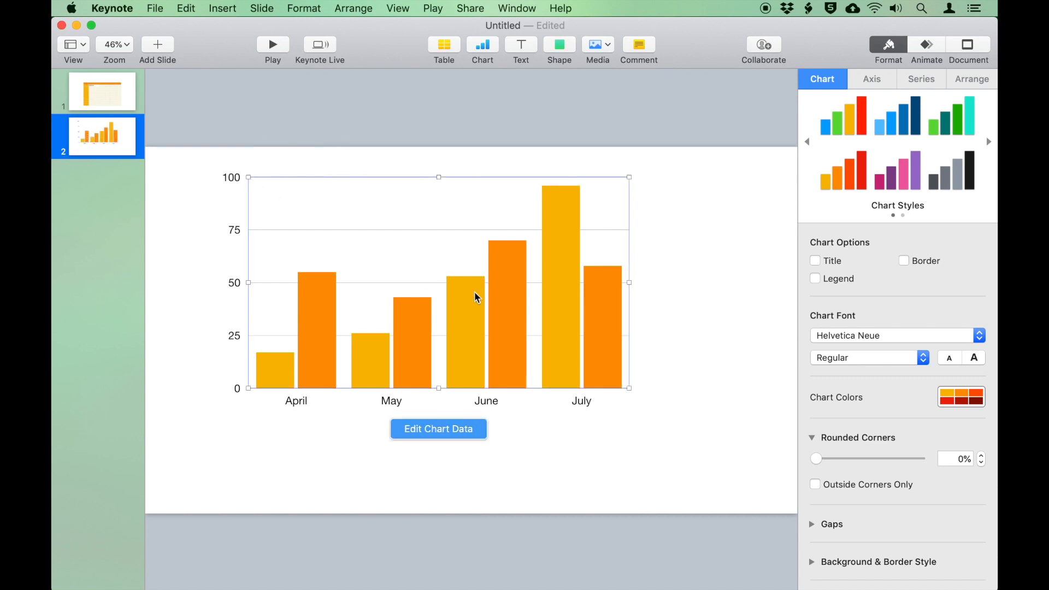
left_click_drag(460, 303, 473, 319)
mouse_move(499, 327)
left_mouse_down()
mouse_move(503, 319)
mouse_move(502, 344)
left_mouse_up()
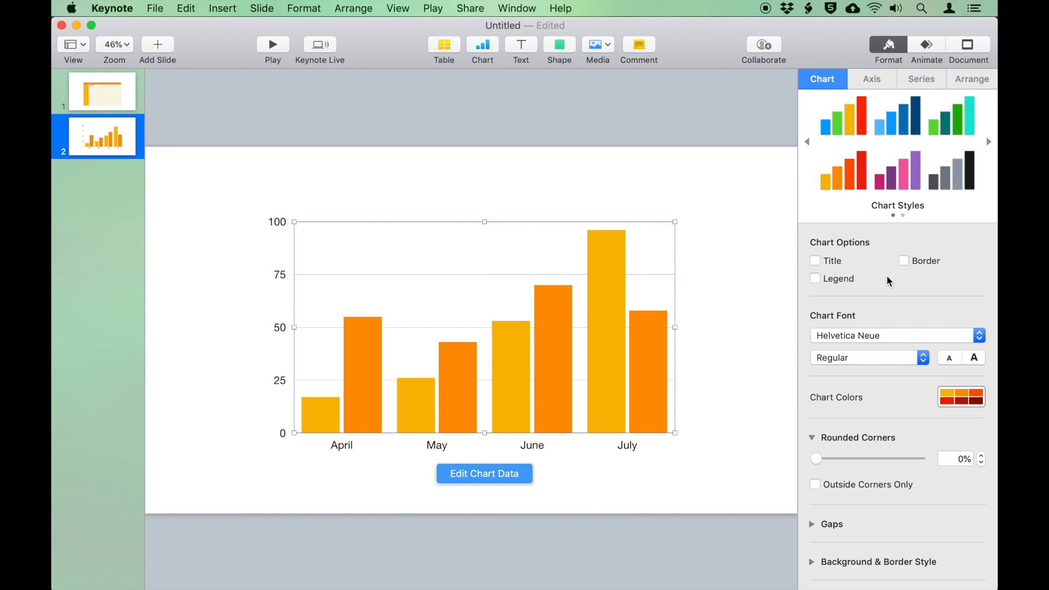
Colour the chart blue and green and give it the title 'My Chart'
left_click(841, 117)
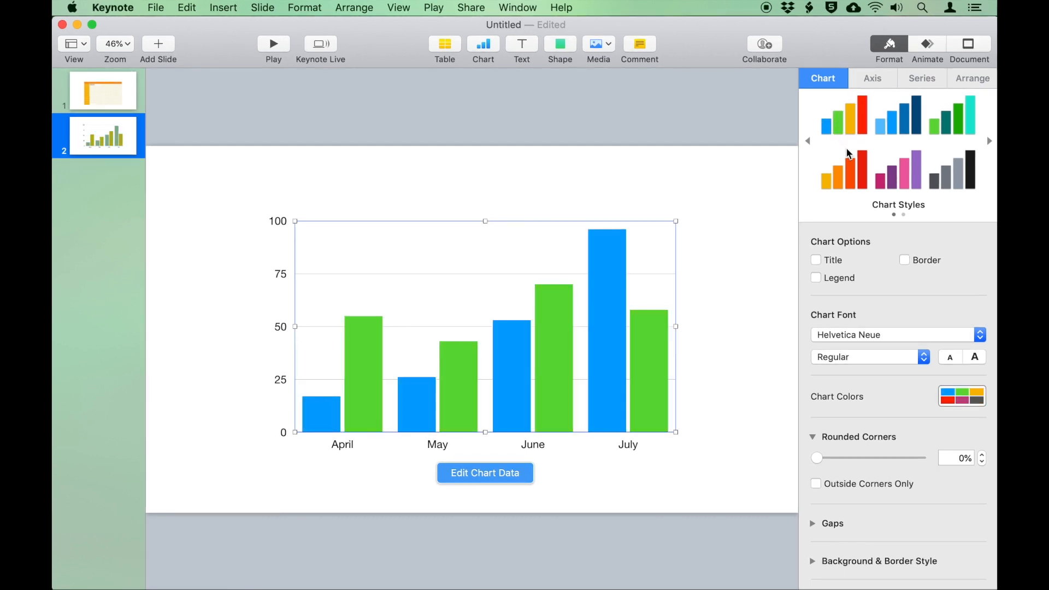
left_click(973, 168)
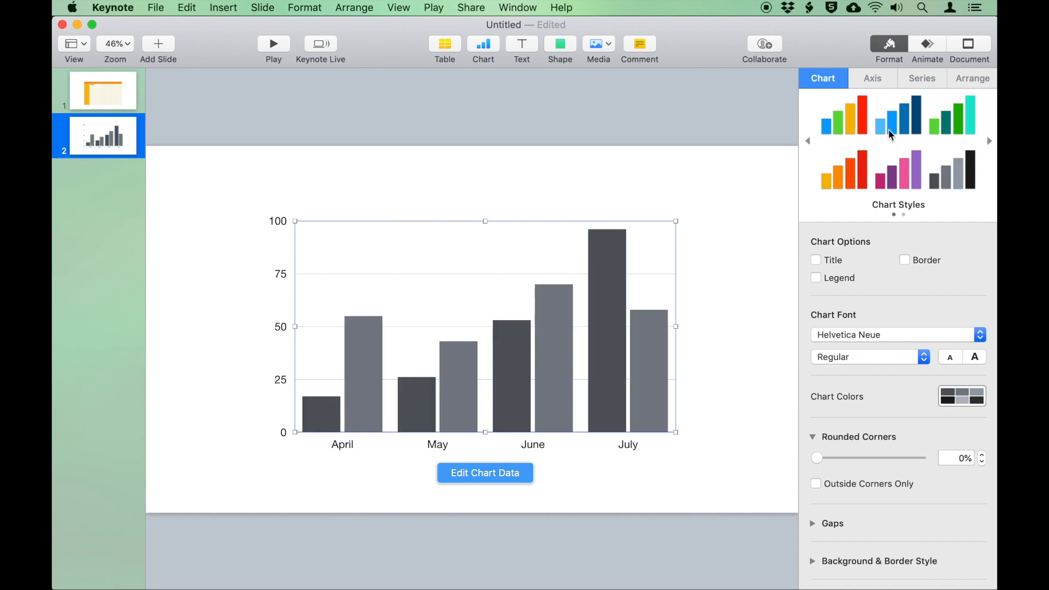
left_click(836, 118)
left_click(817, 262)
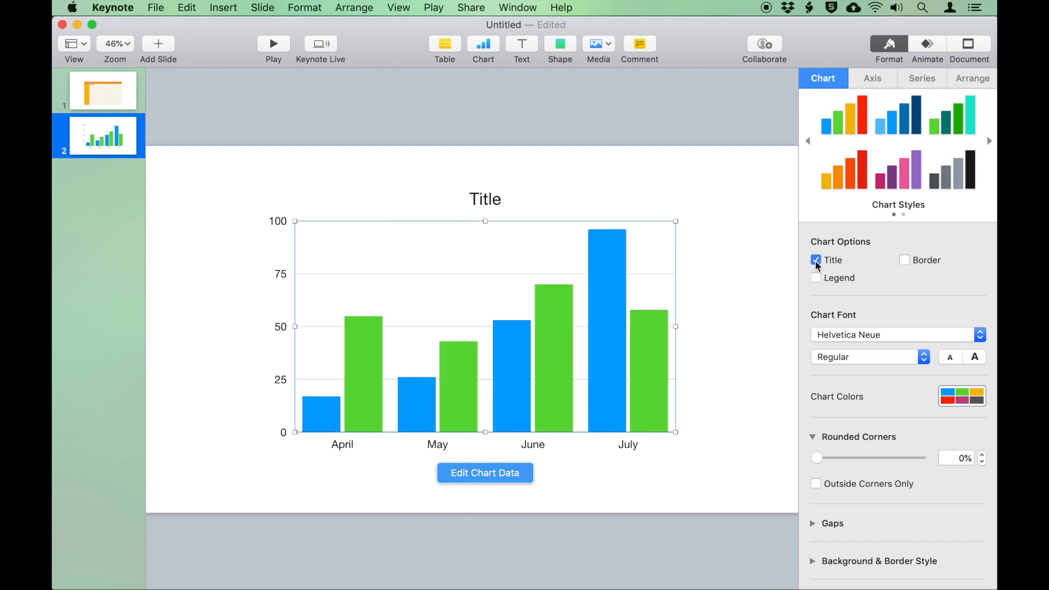
double_click(485, 199)
type("My Chart")
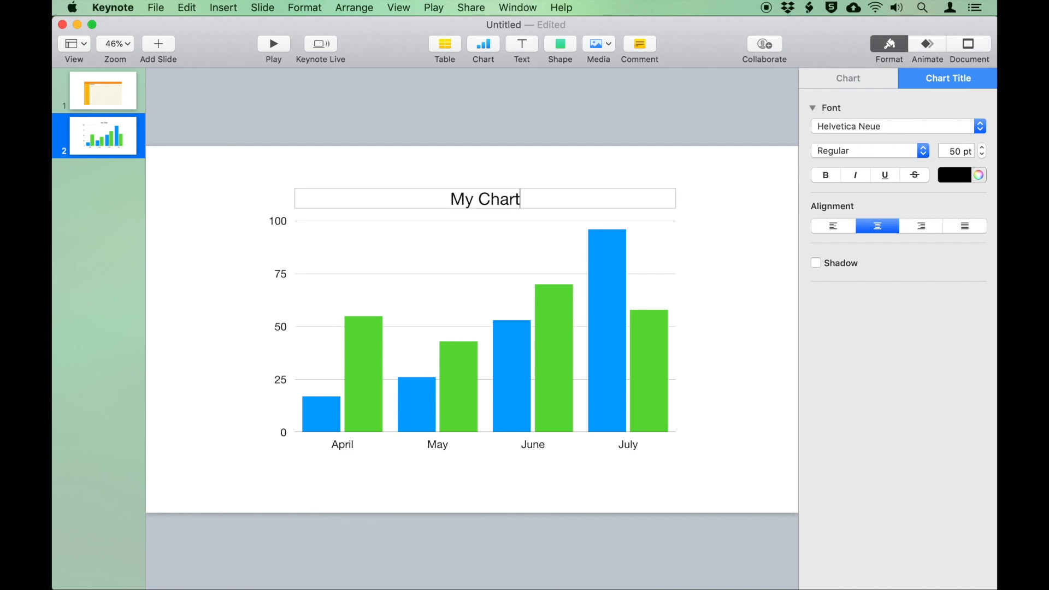
left_click(762, 182)
Add a border and a Region 1/Region 2 legend to the chart
left_click(600, 300)
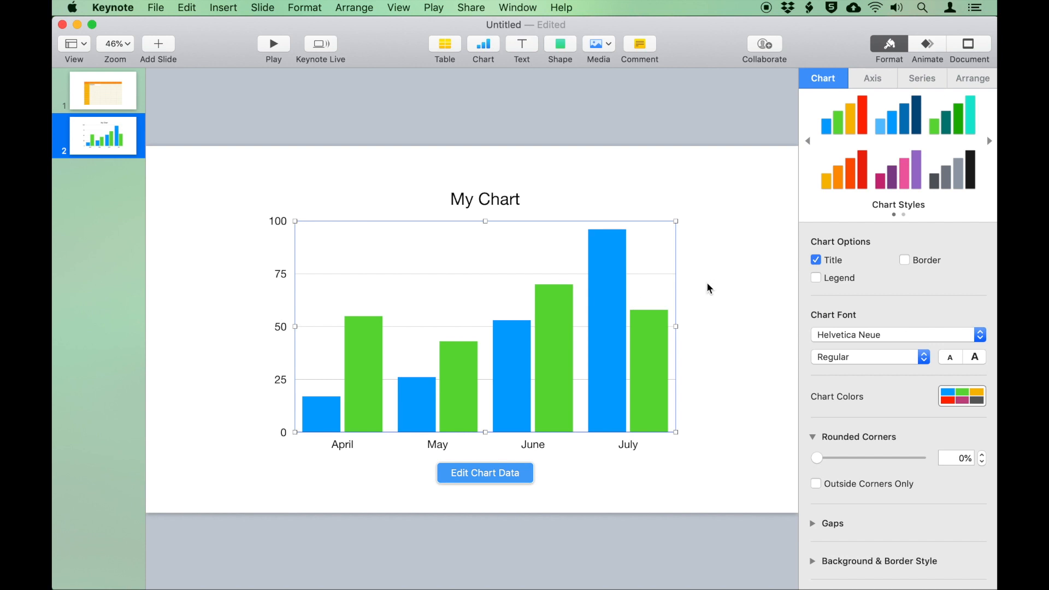
left_click(904, 261)
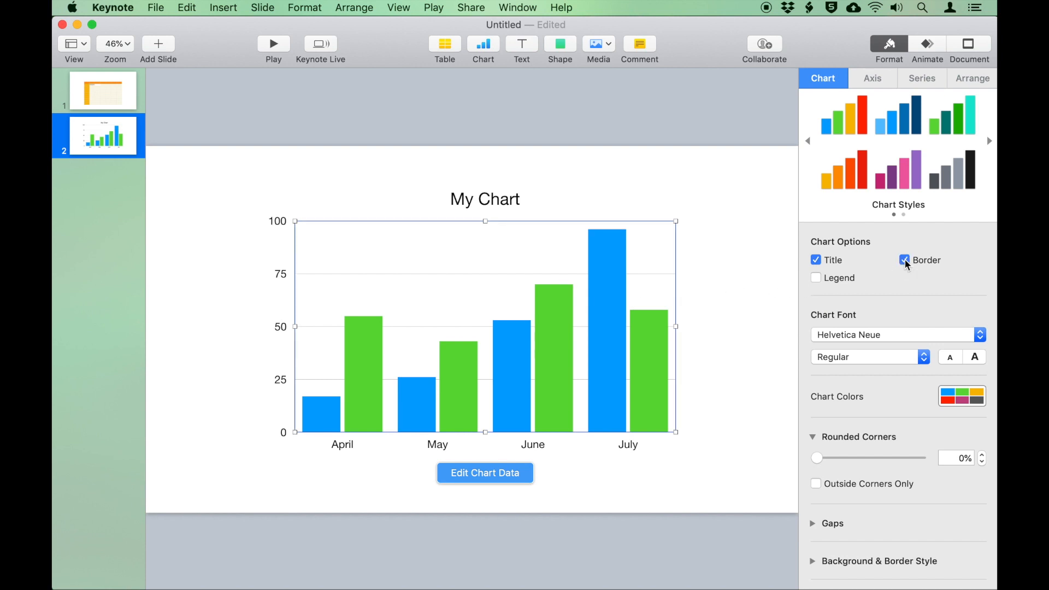
left_click(709, 249)
left_click(657, 257)
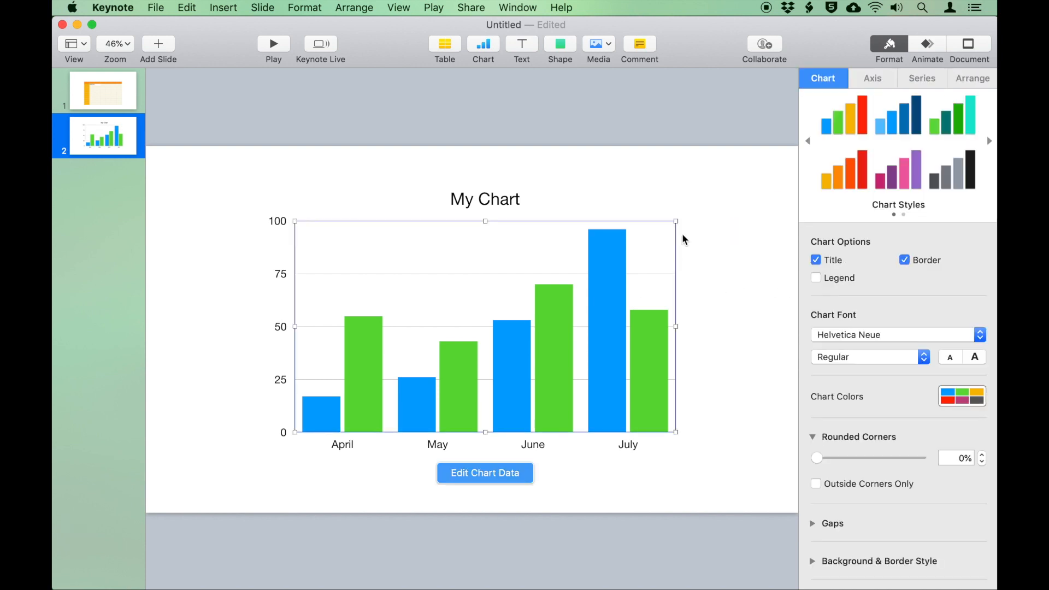
left_click(816, 278)
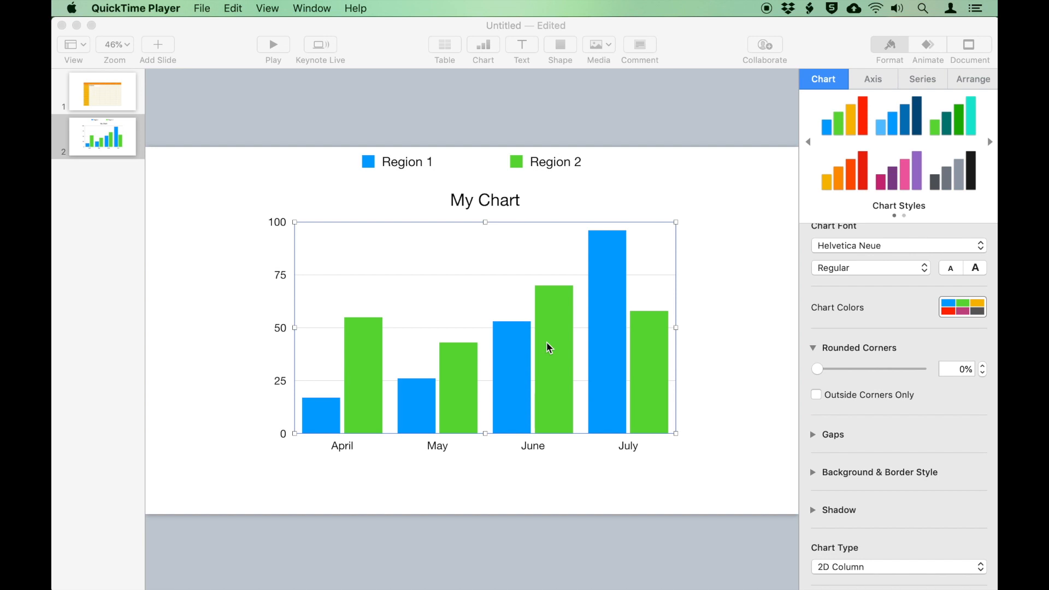
In the chart data editor, rename the series to Sales 01 and Sales 03
right_click(584, 281)
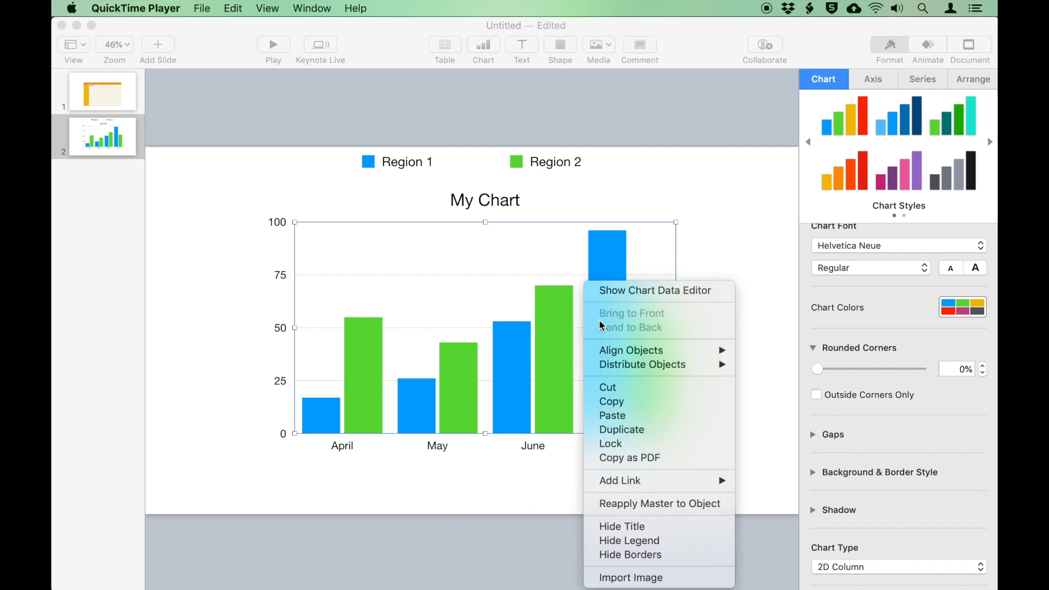
left_click(625, 290)
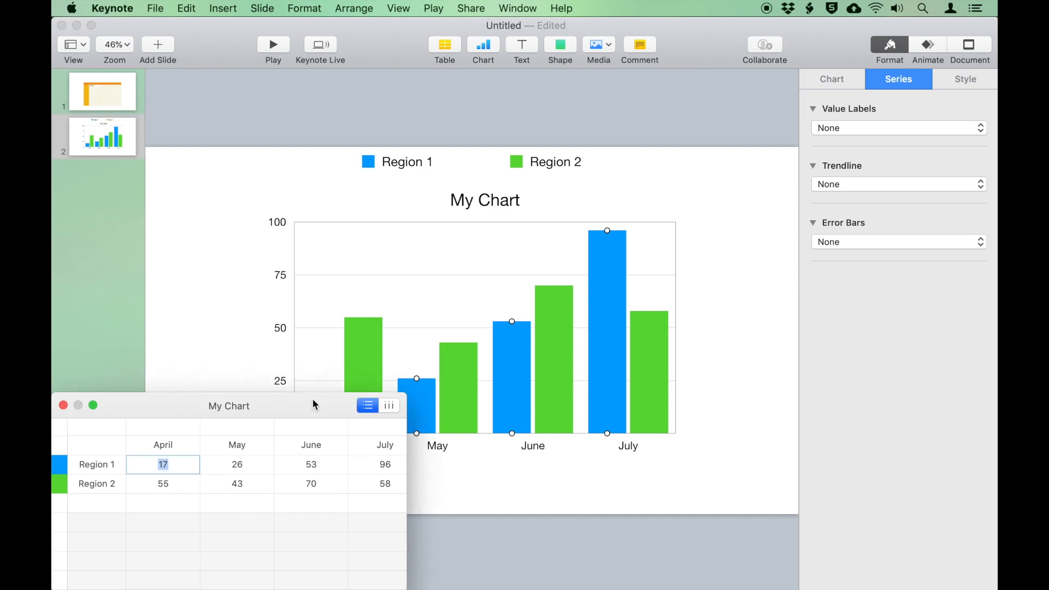
left_click_drag(313, 405, 339, 298)
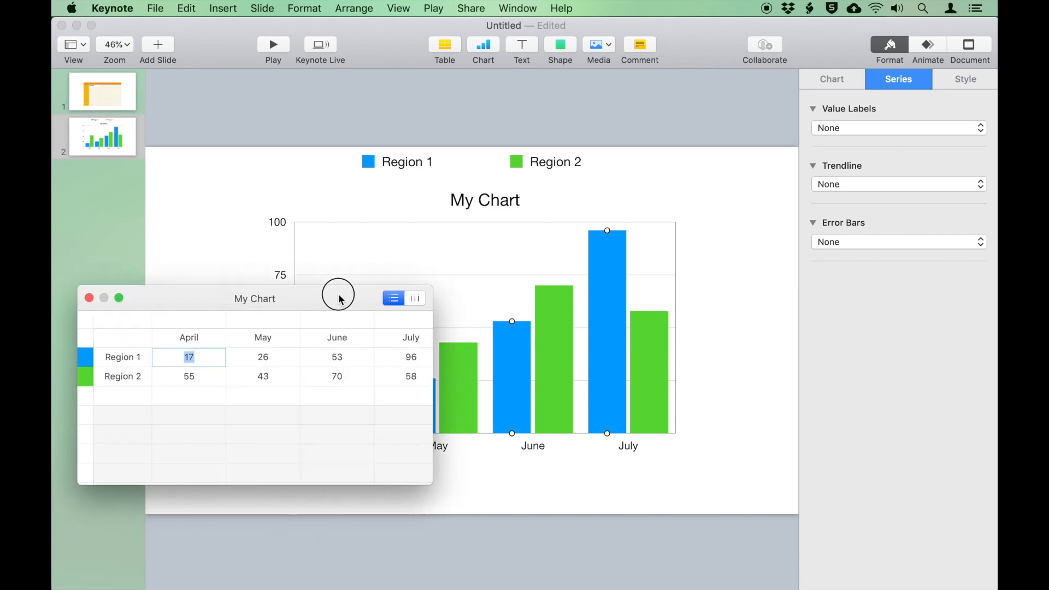
double_click(134, 361)
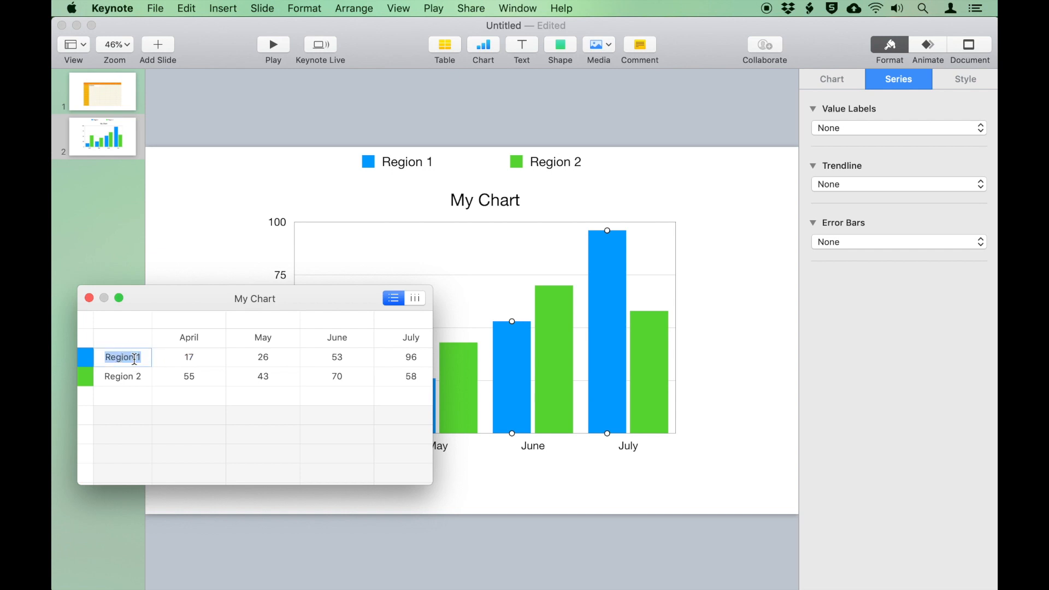
type("Sales 01")
double_click(121, 376)
type("Sal")
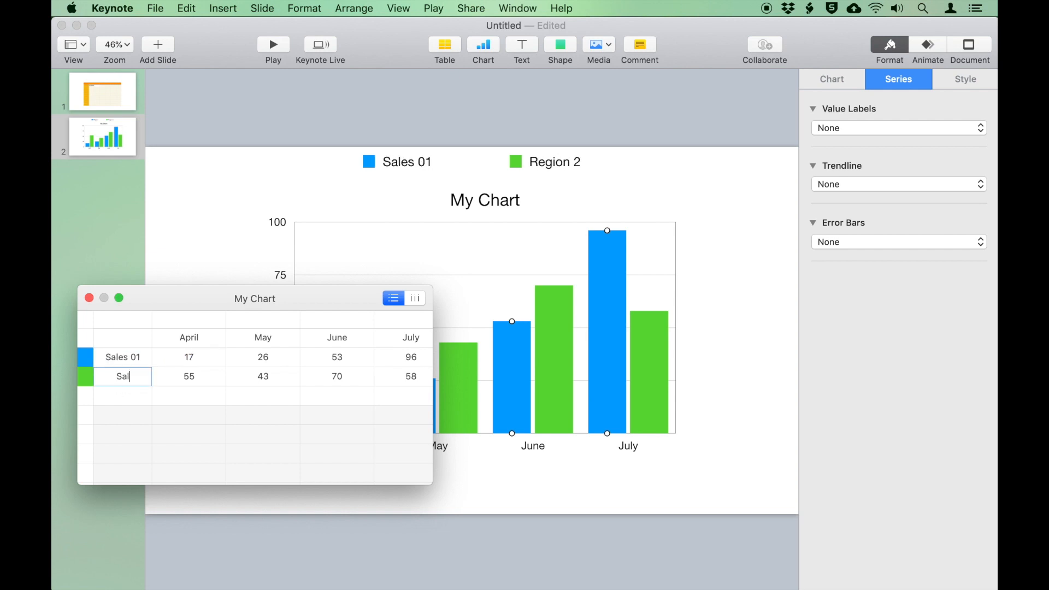
type("es 03")
Enter Sales 01 values 25, 49 and 492 for April–June and close the editor
double_click(204, 357)
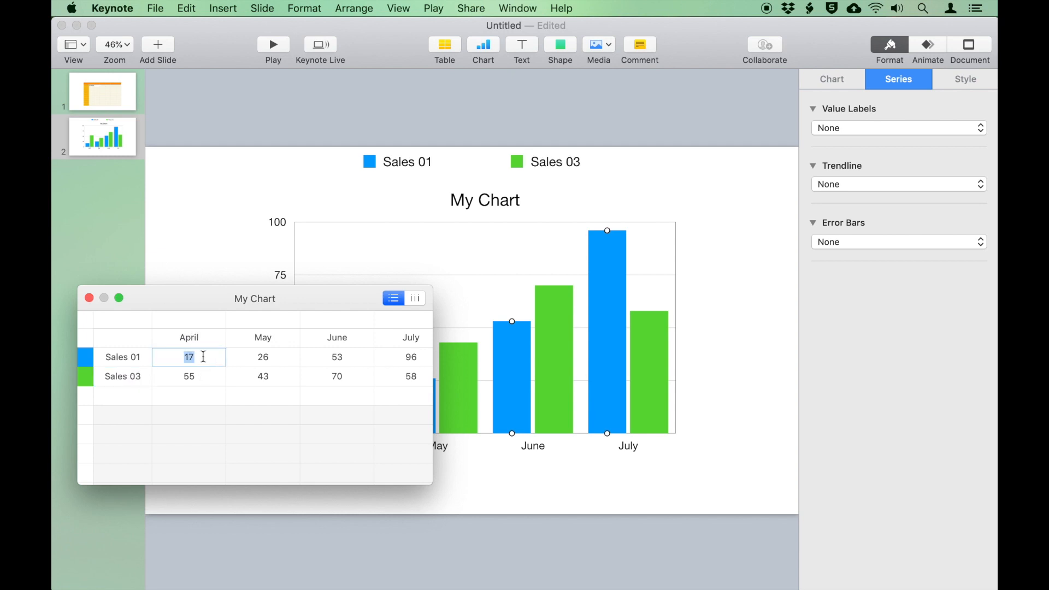
type("25")
key("Tab")
type("49")
key("Tab")
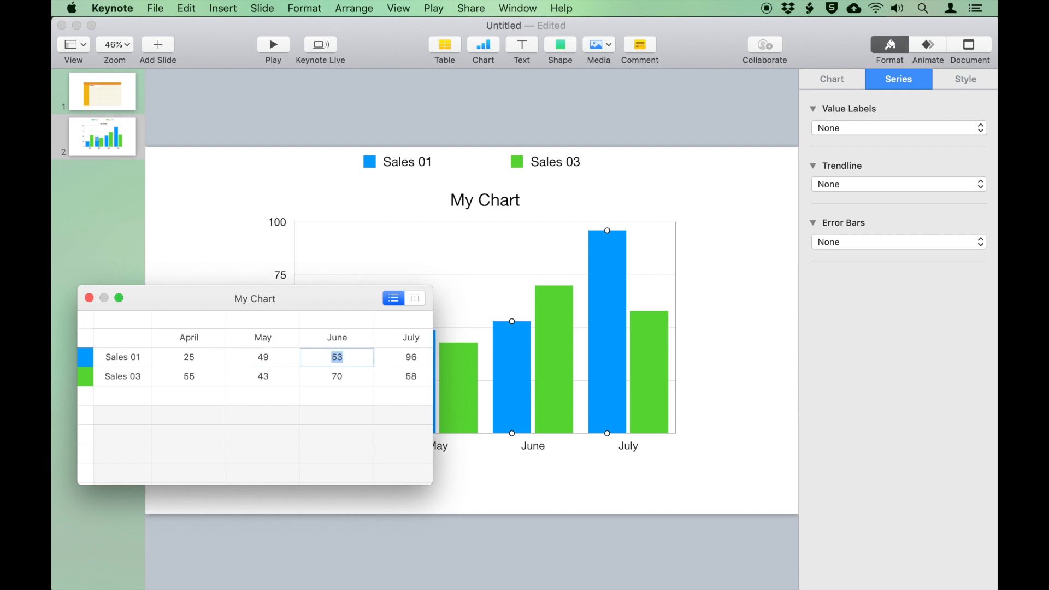
type("492")
left_click(90, 299)
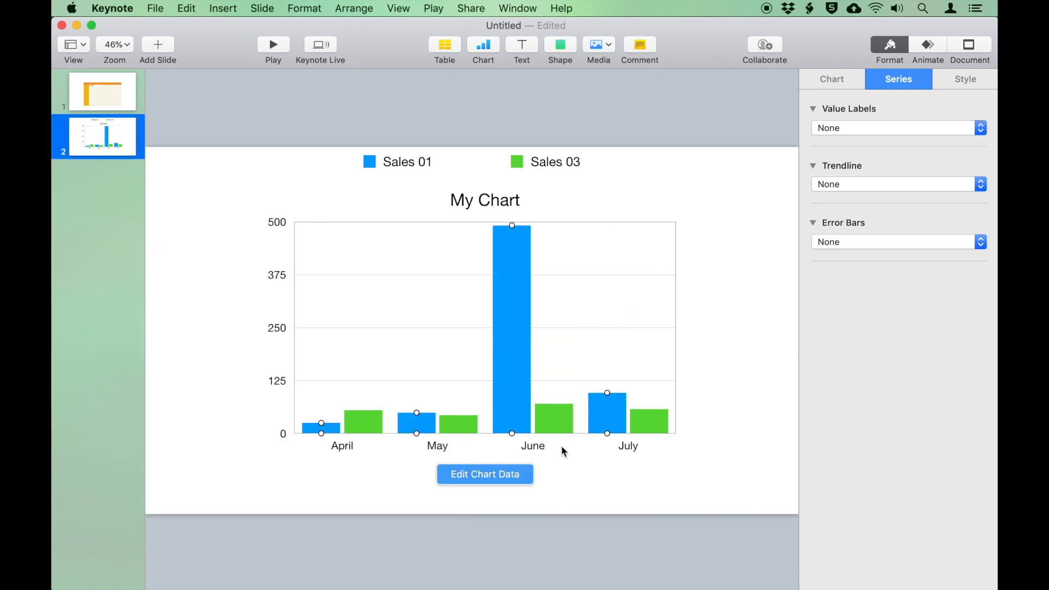
Undo an accidental chart move and correct the Sales 01 values to 49 and 90
mouse_move(516, 228)
left_mouse_down()
mouse_move(516, 257)
mouse_move(513, 231)
mouse_move(514, 240)
left_mouse_up()
key("super+z")
key("super+z")
left_click(501, 479)
type("49")
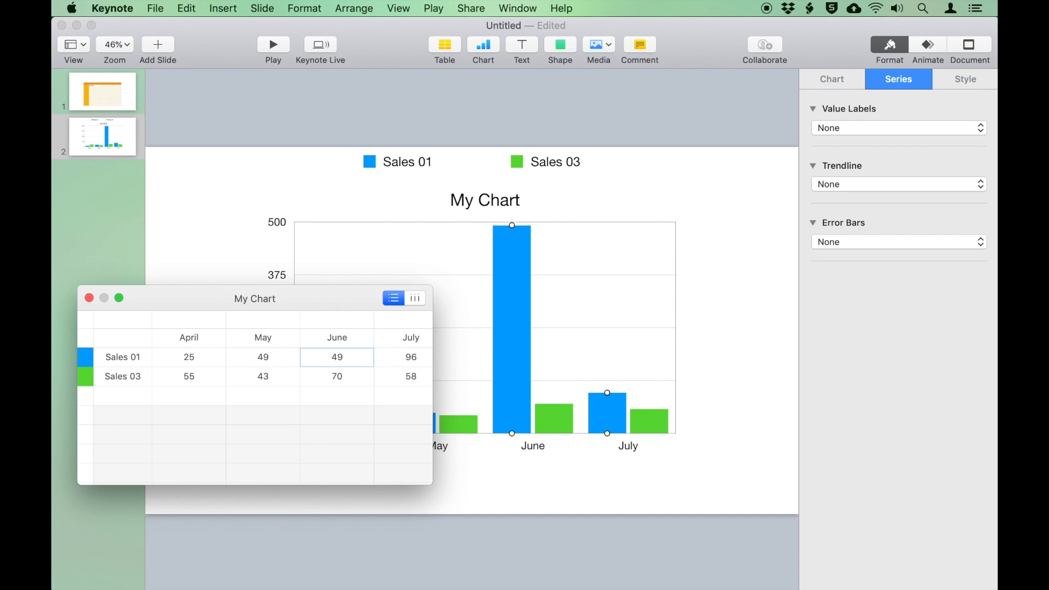
key("Return")
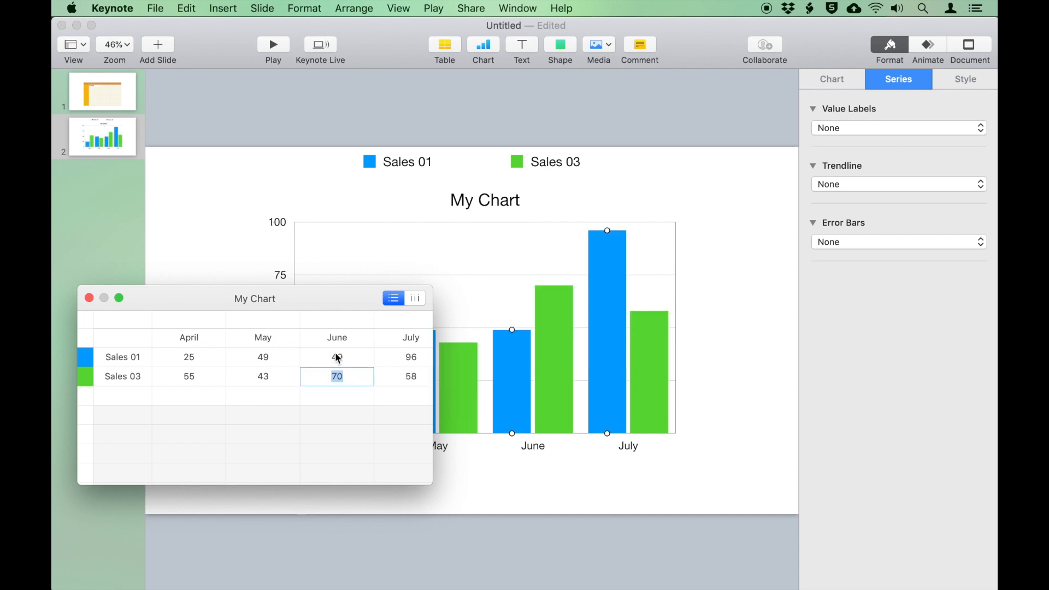
type("90")
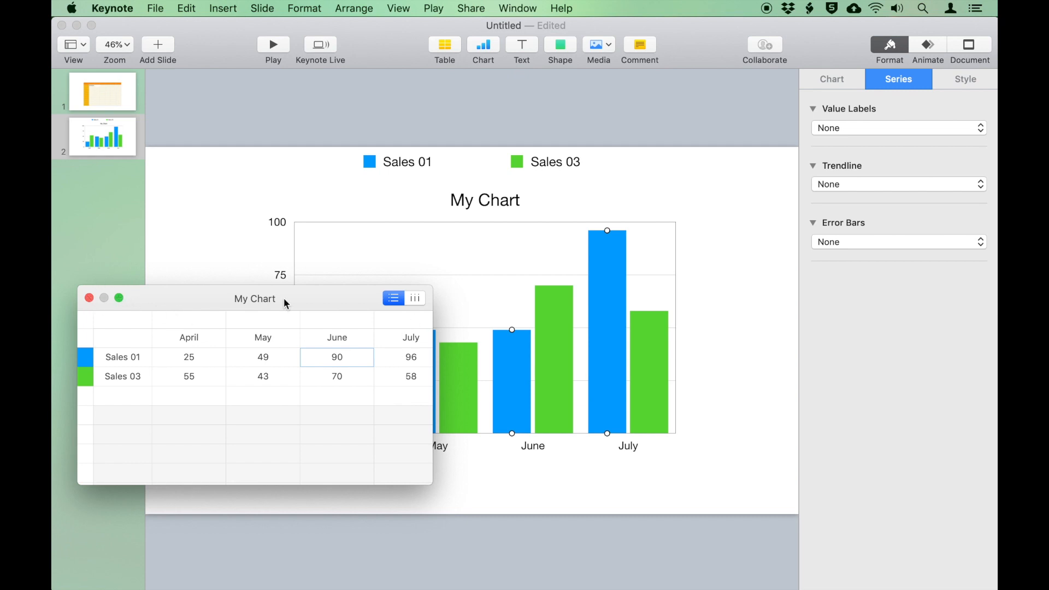
Change My Chart to a 3D Column chart and rotate its viewing angle
left_click(89, 298)
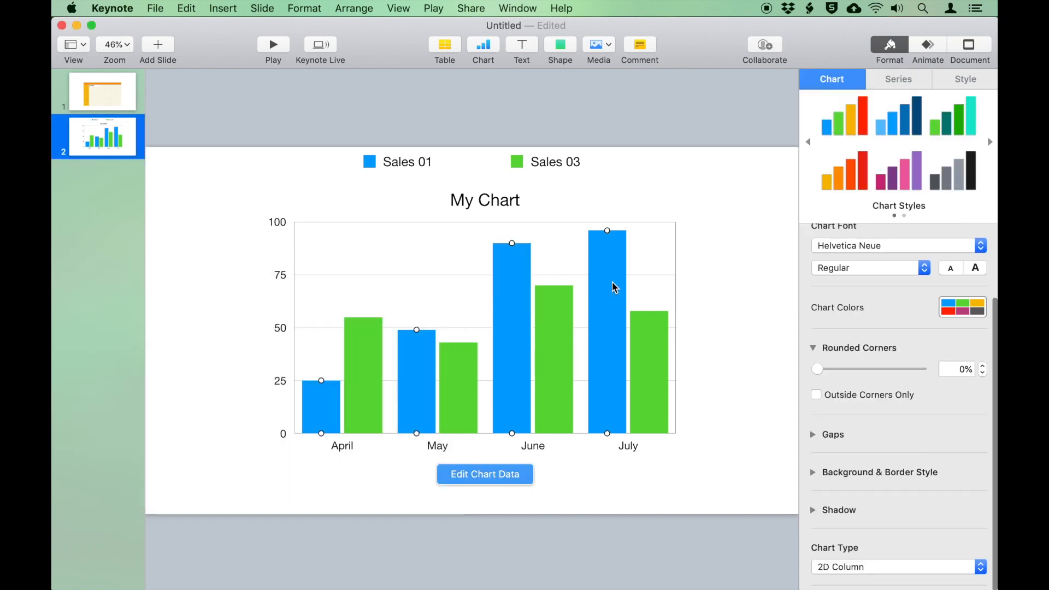
scroll(910, 465, "down", 2)
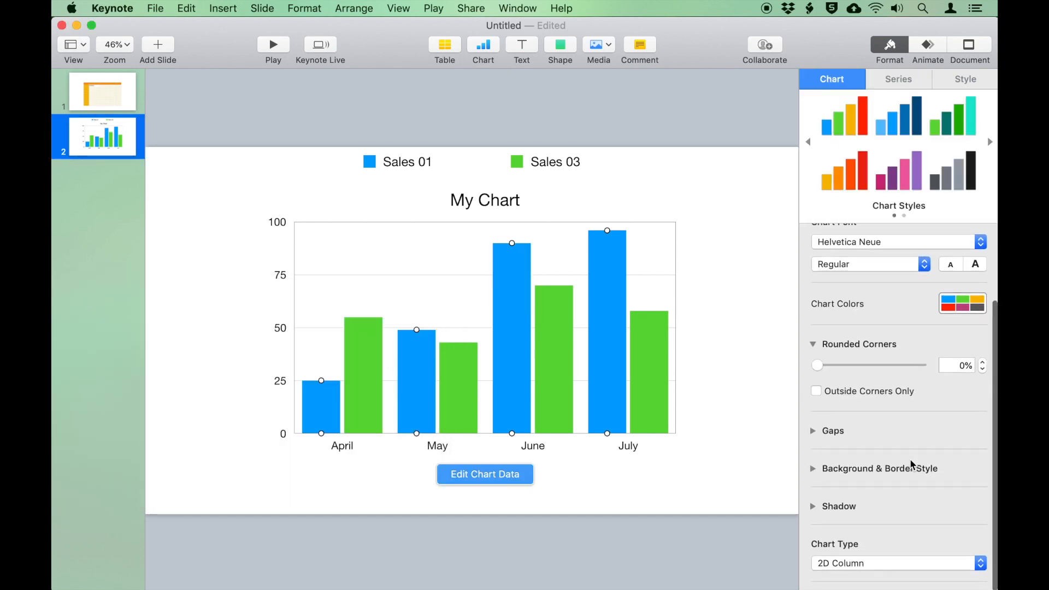
left_click(871, 567)
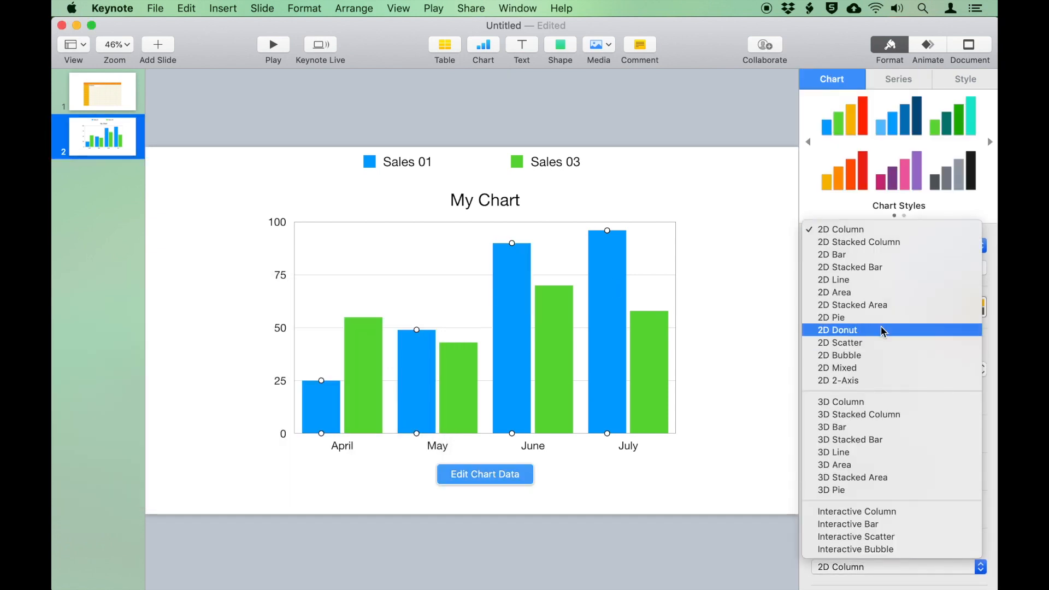
left_click(890, 402)
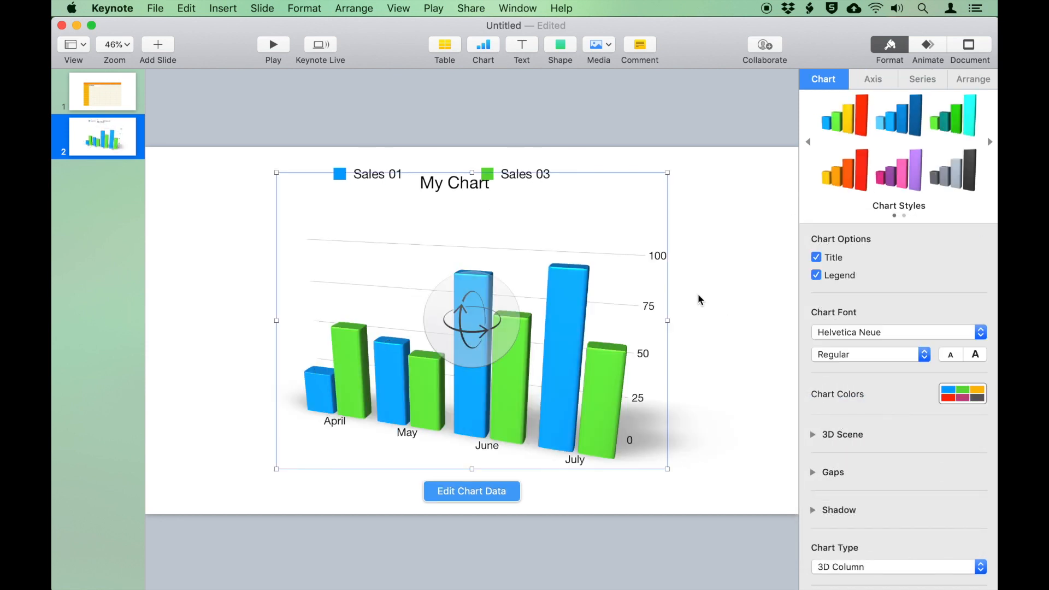
left_click_drag(472, 324, 358, 357)
left_click_drag(582, 388, 611, 374)
key("super+z")
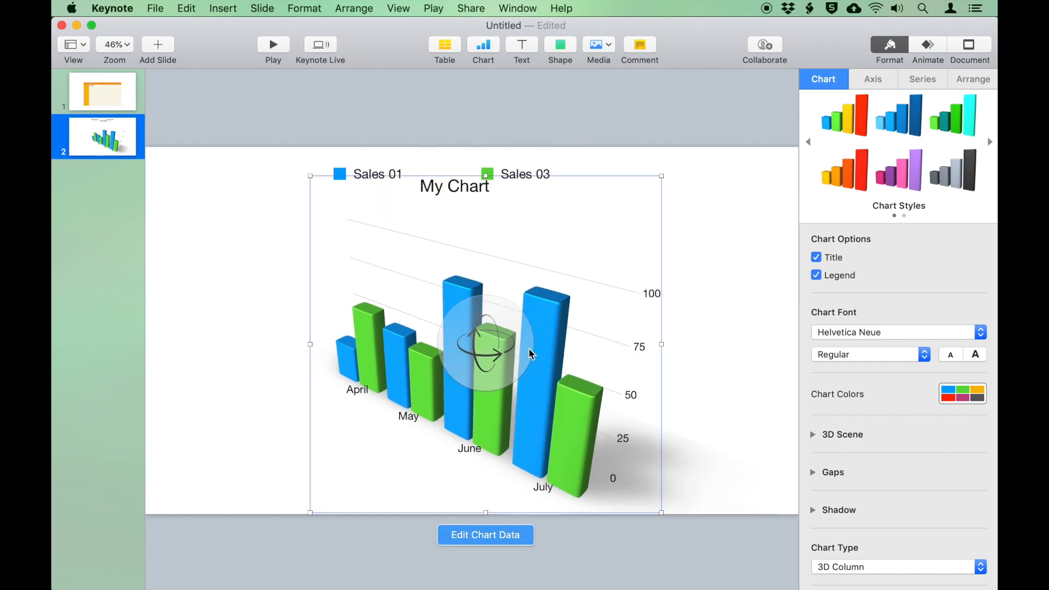
Change the chart type to Interactive Column
left_click(871, 566)
scroll(879, 550, "down", 3)
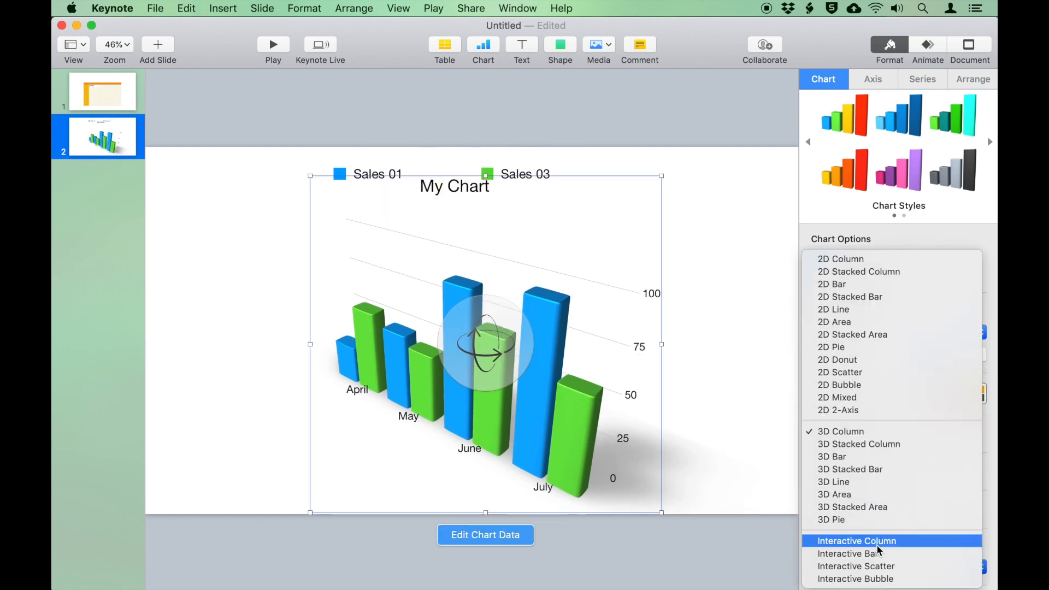
left_click(879, 541)
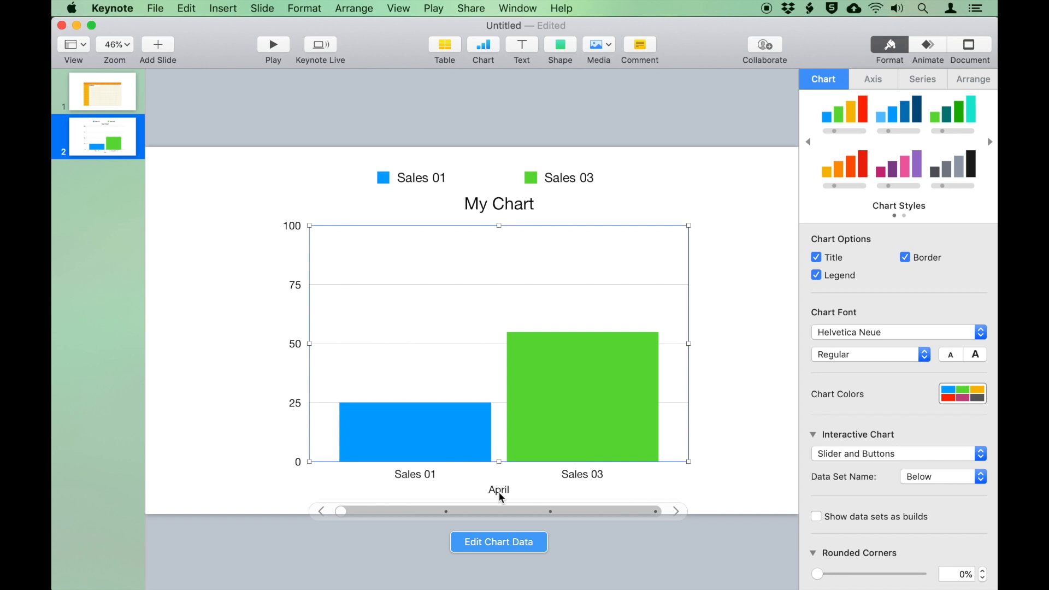
Check the chart data table, then step the chart from April through May and June to July
left_click(499, 542)
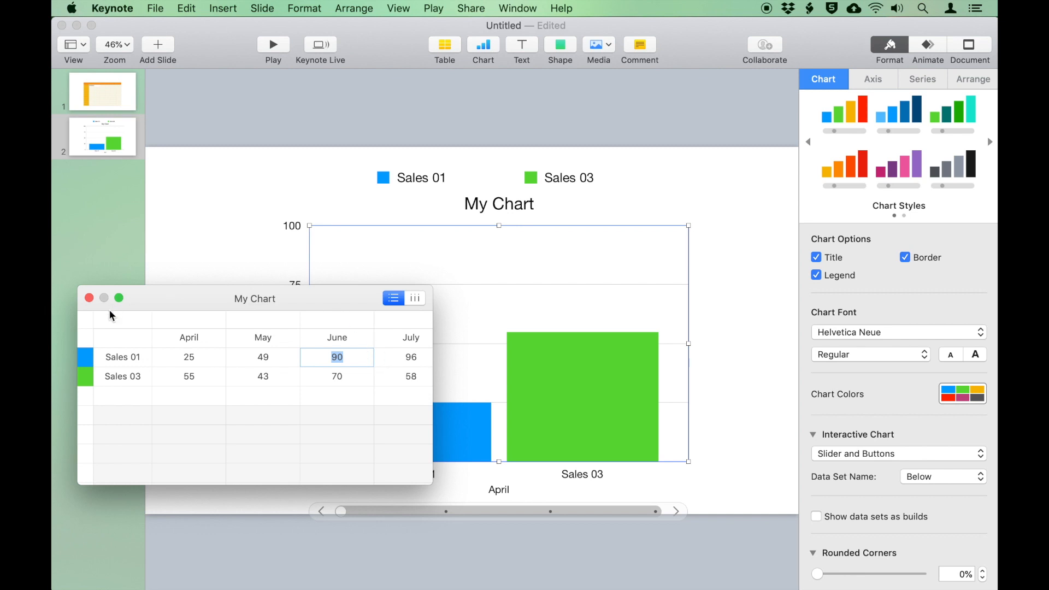
left_click(89, 297)
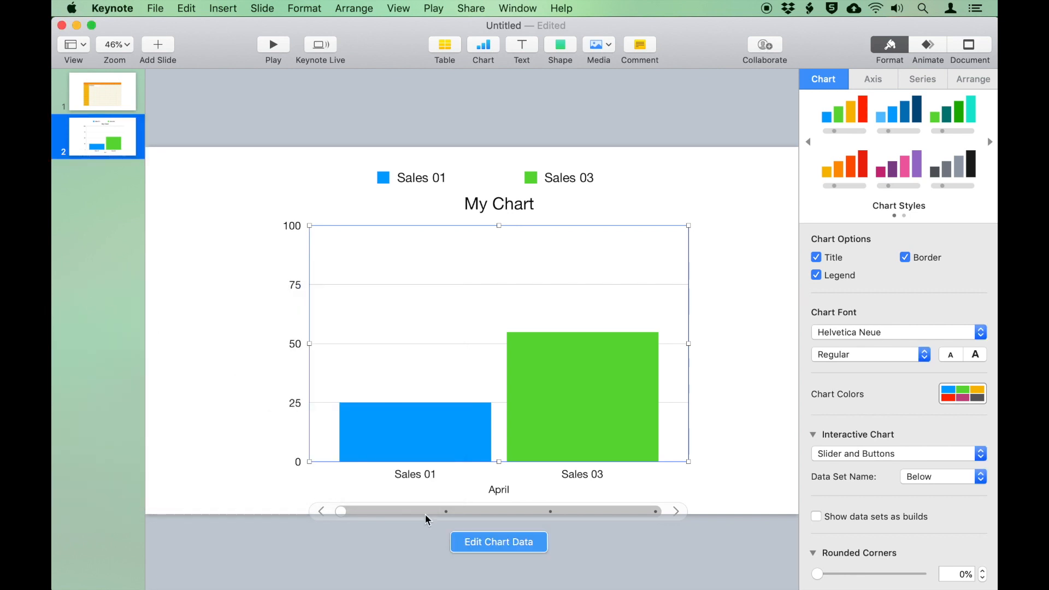
left_click(446, 511)
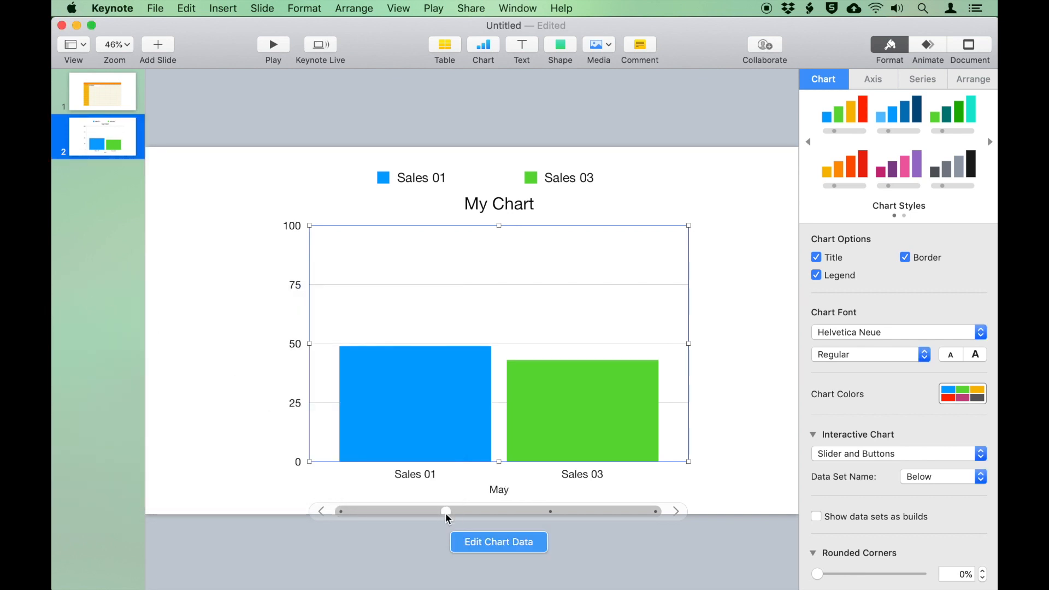
left_click(551, 512)
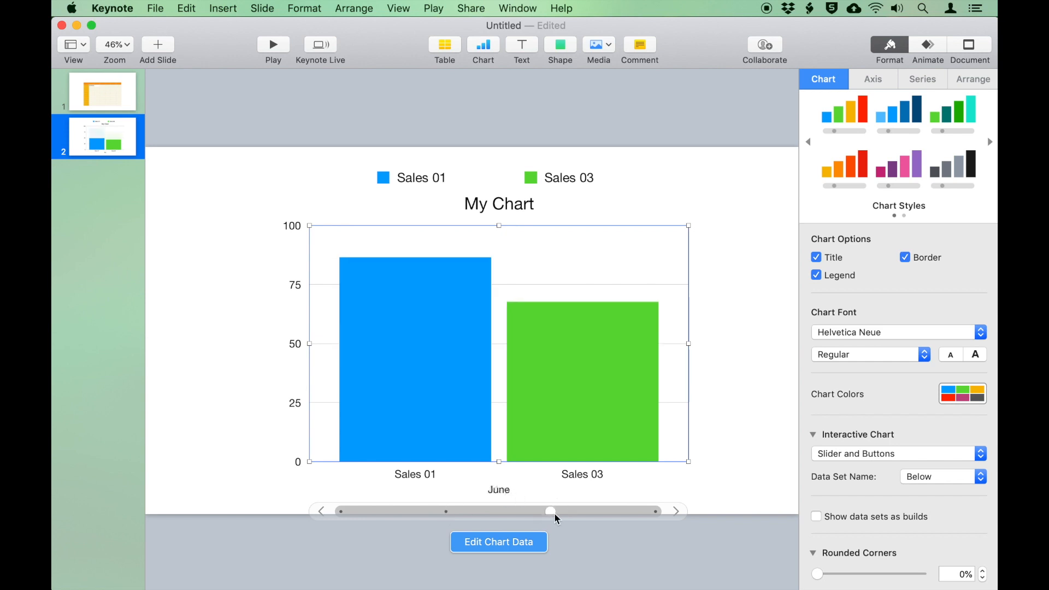
left_click(656, 507)
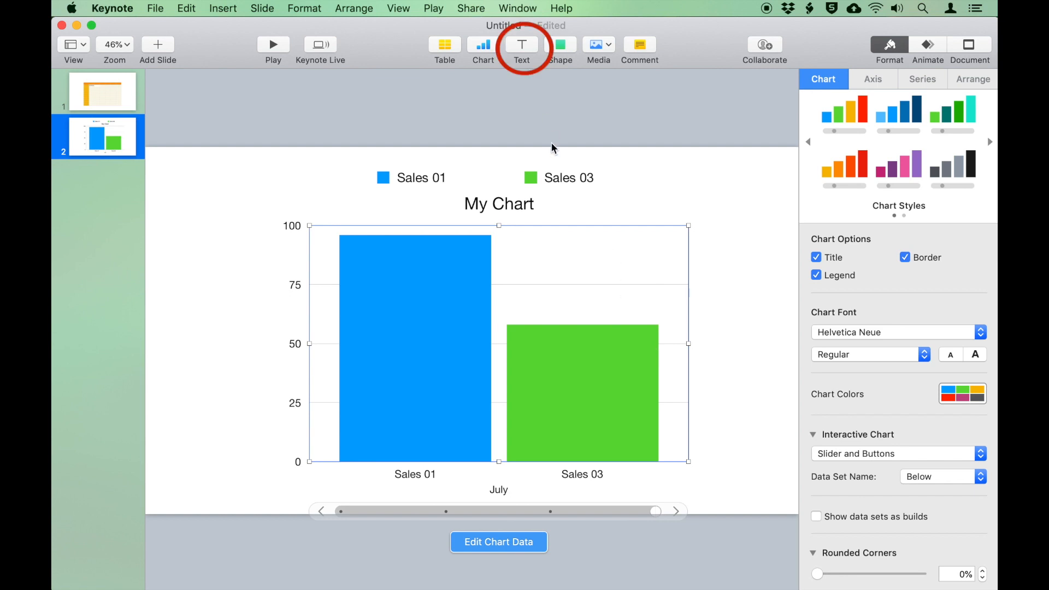
Add a blank slide with a centred text box reading 'Please Subscribe to my Channel'
left_click(155, 48)
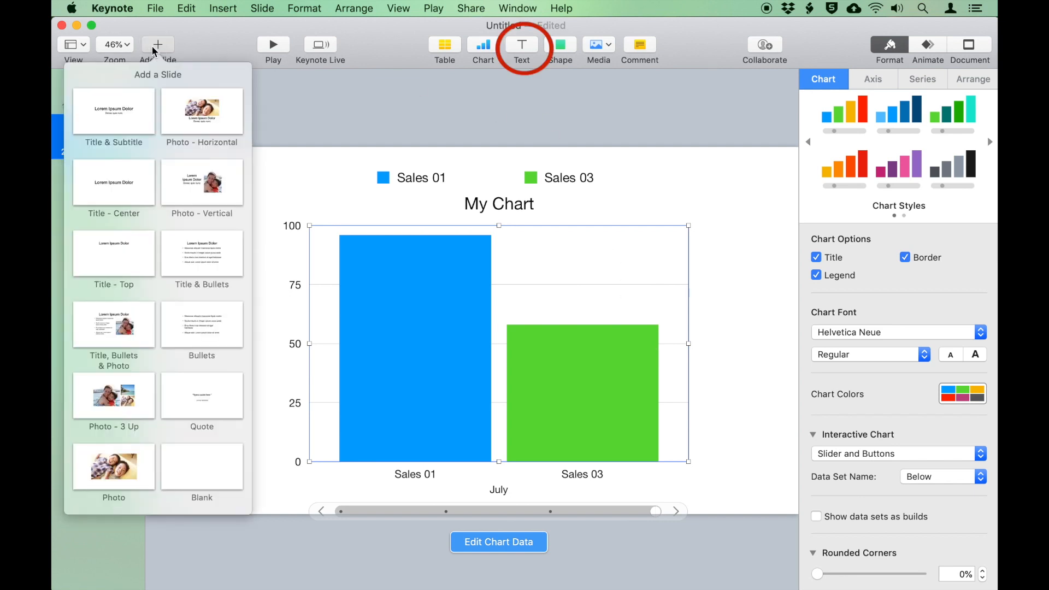
left_click(217, 464)
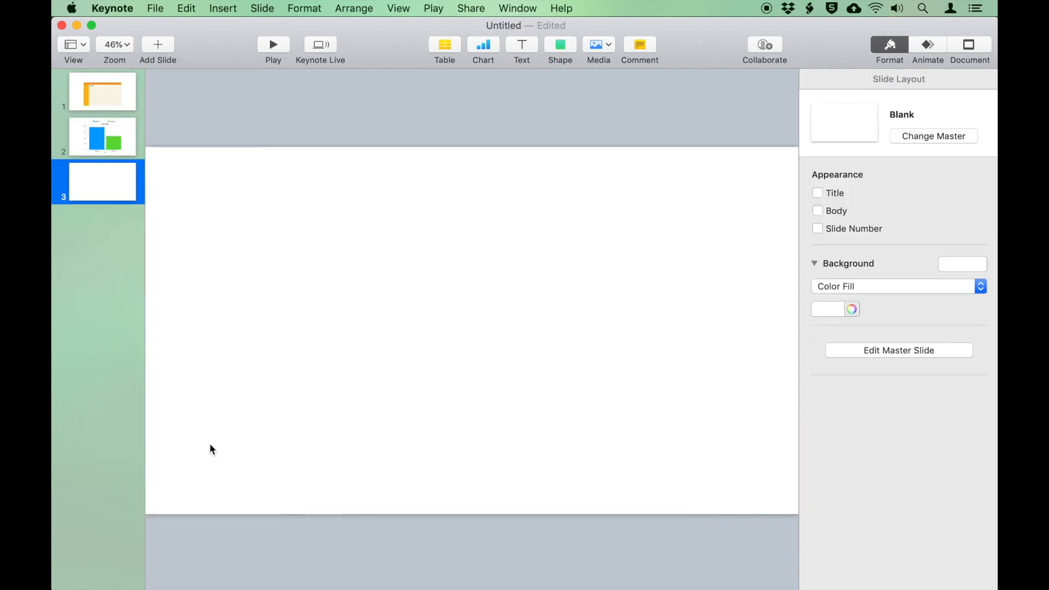
left_click(526, 48)
type("Please Subscribe to my Channel")
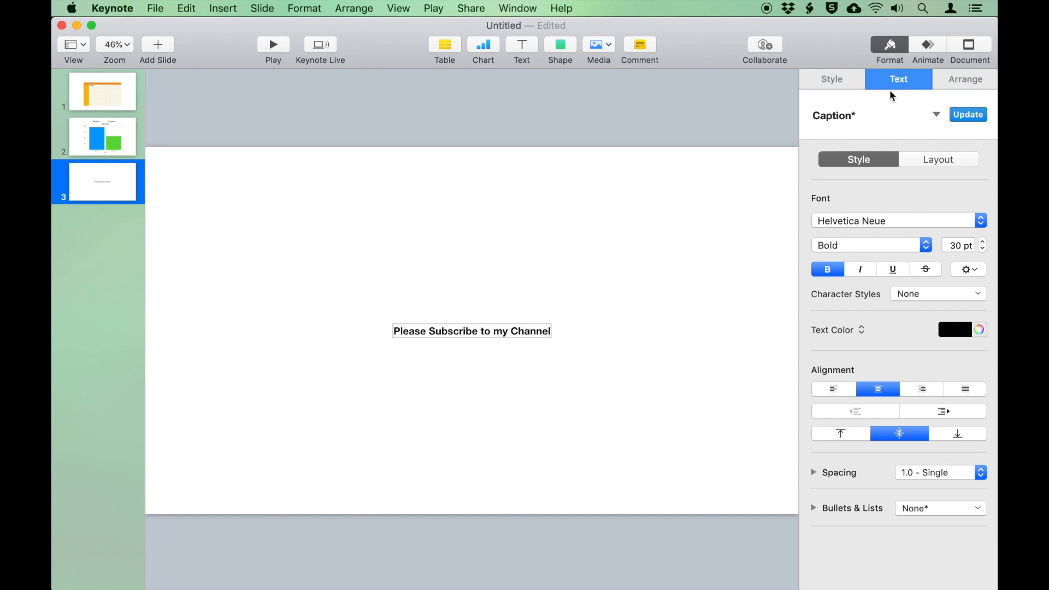
Try a blue fill, a line border and then a picture-frame border on the caption box
left_click(840, 79)
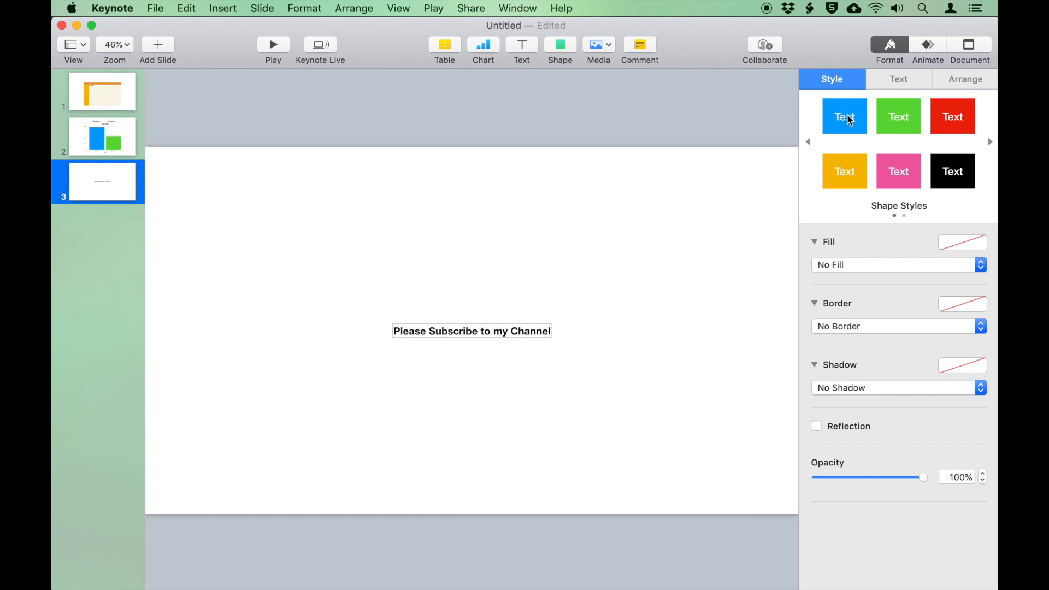
left_click(844, 116)
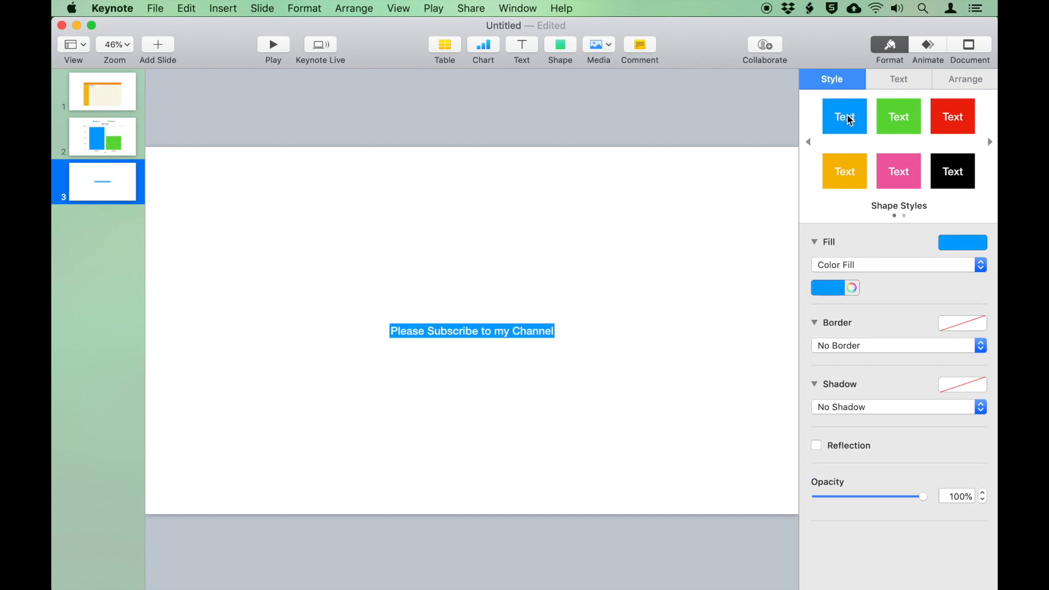
left_click(856, 350)
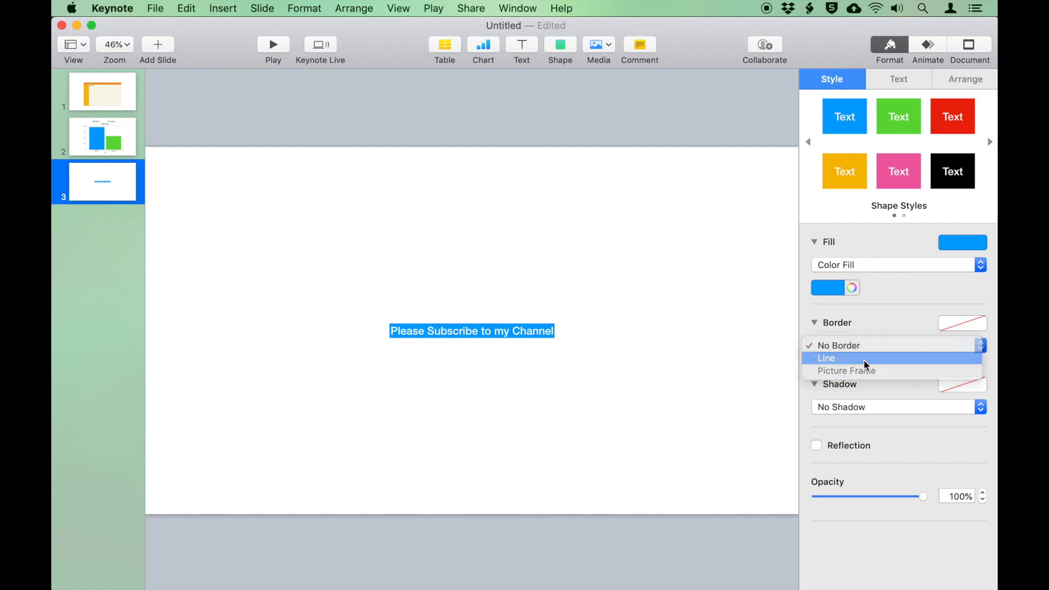
left_click(864, 360)
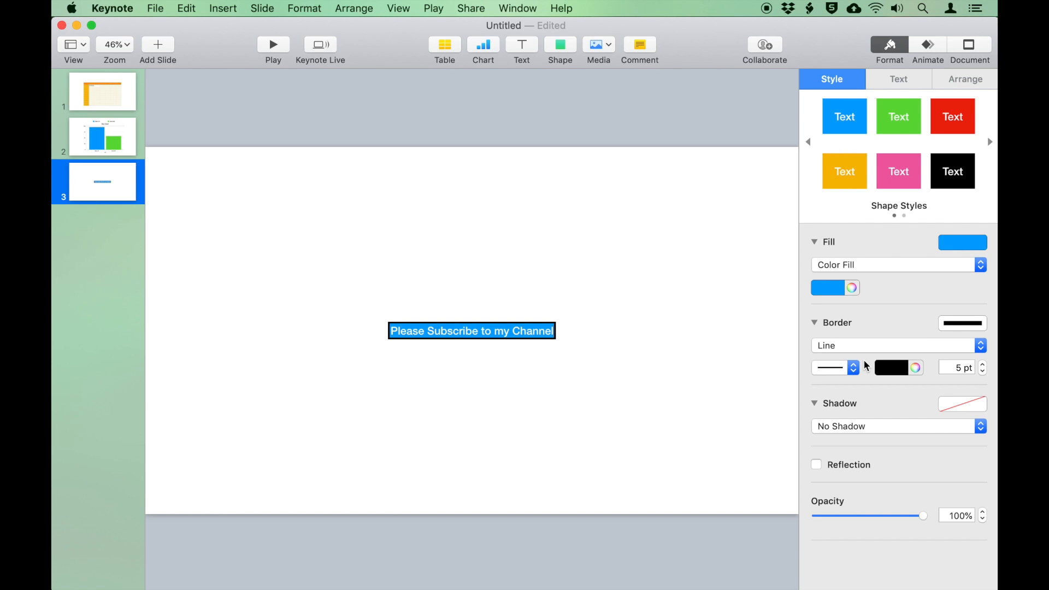
left_click(865, 350)
left_click(863, 358)
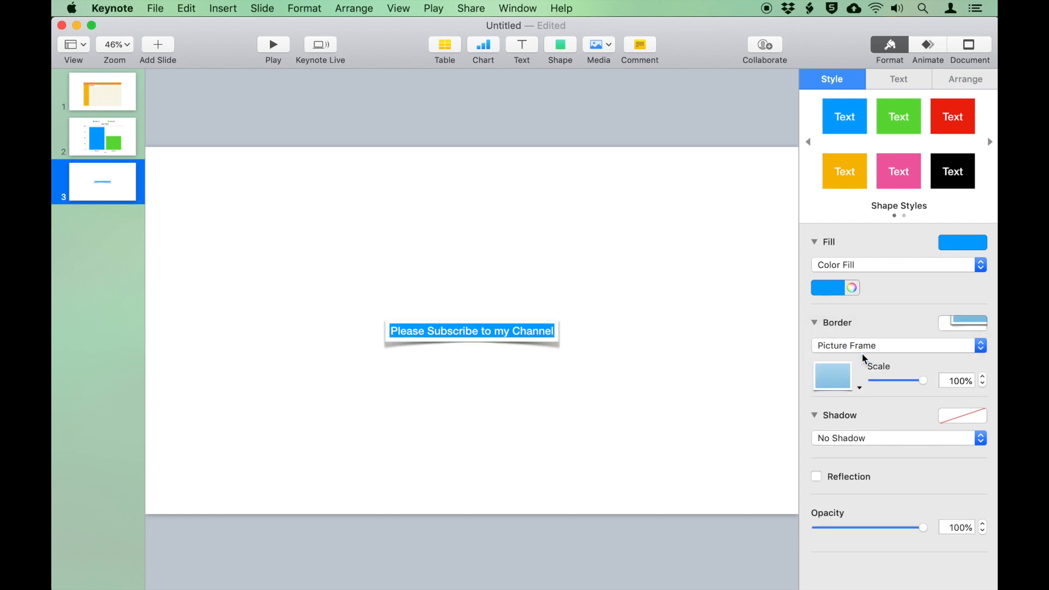
Add a drop shadow, toggle a reflection and lower opacity, then undo the styling back to plain text
left_click(839, 441)
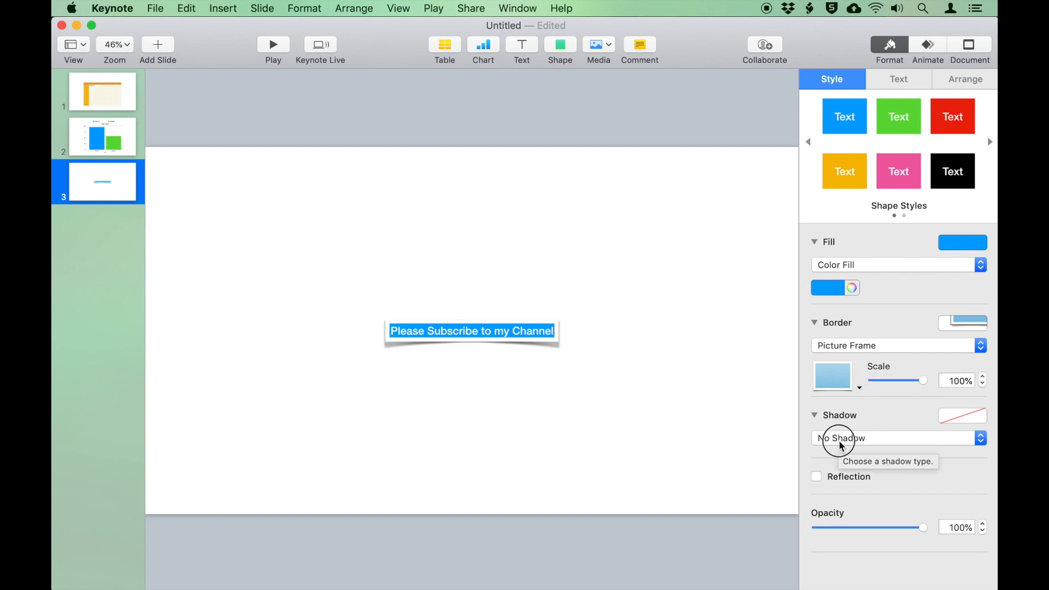
left_click(870, 455)
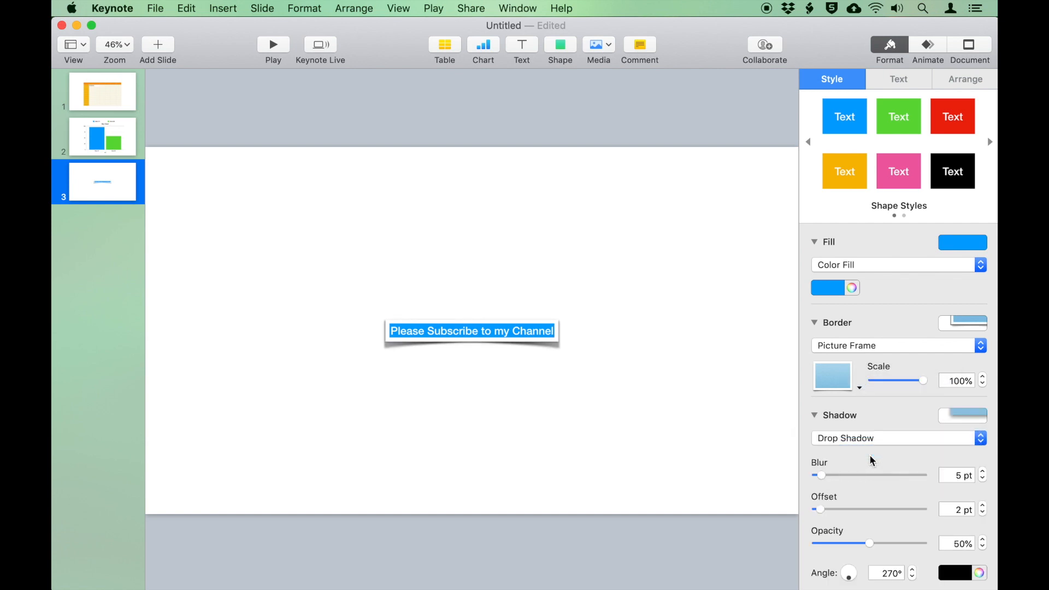
scroll(870, 454, "down", 4)
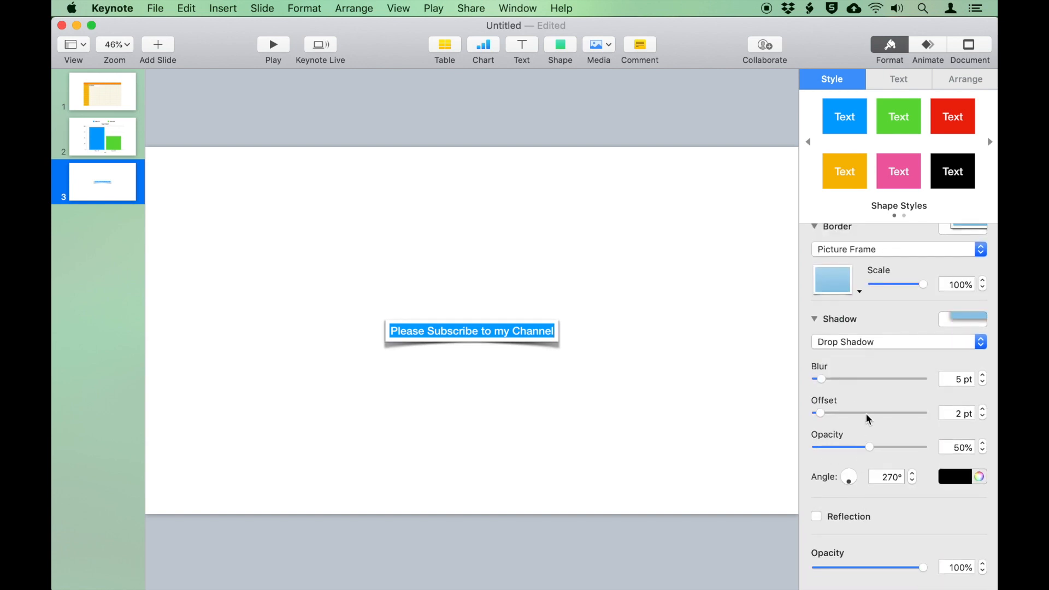
left_click(849, 518)
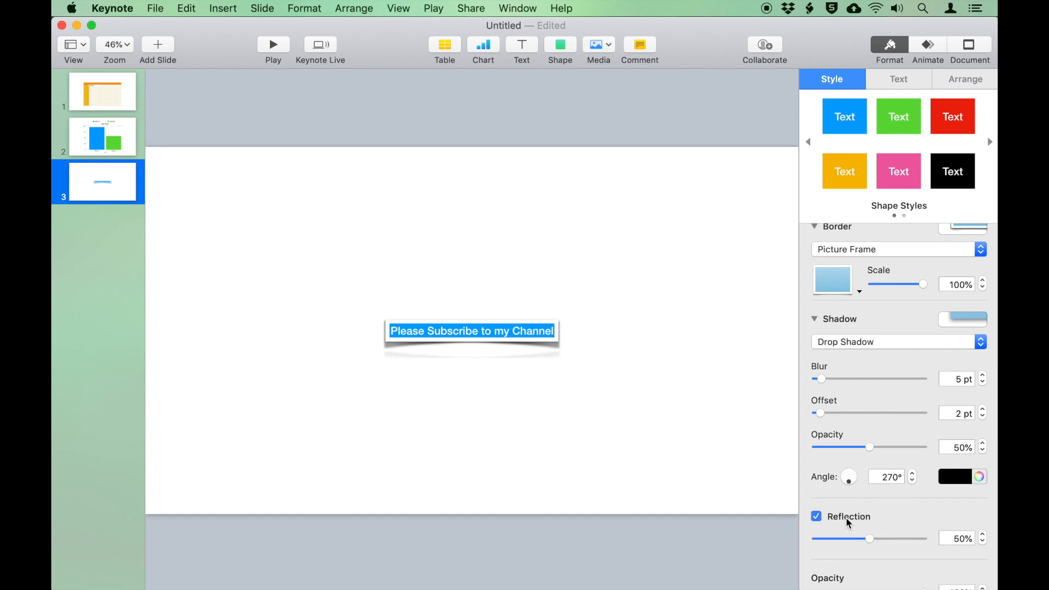
left_click(816, 519)
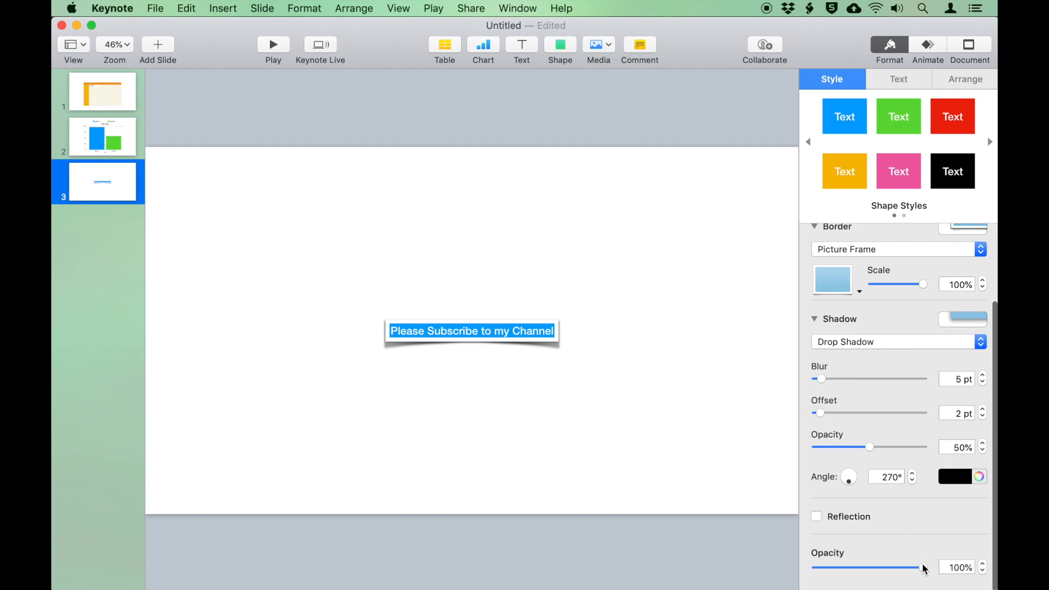
left_click_drag(923, 569, 947, 567)
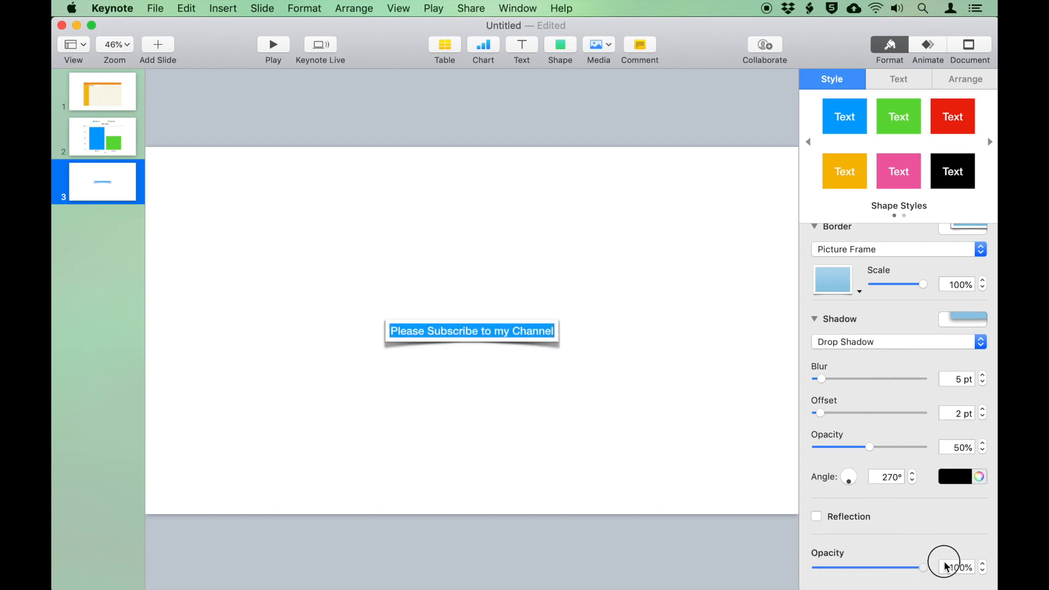
scroll(871, 290, "up", 3)
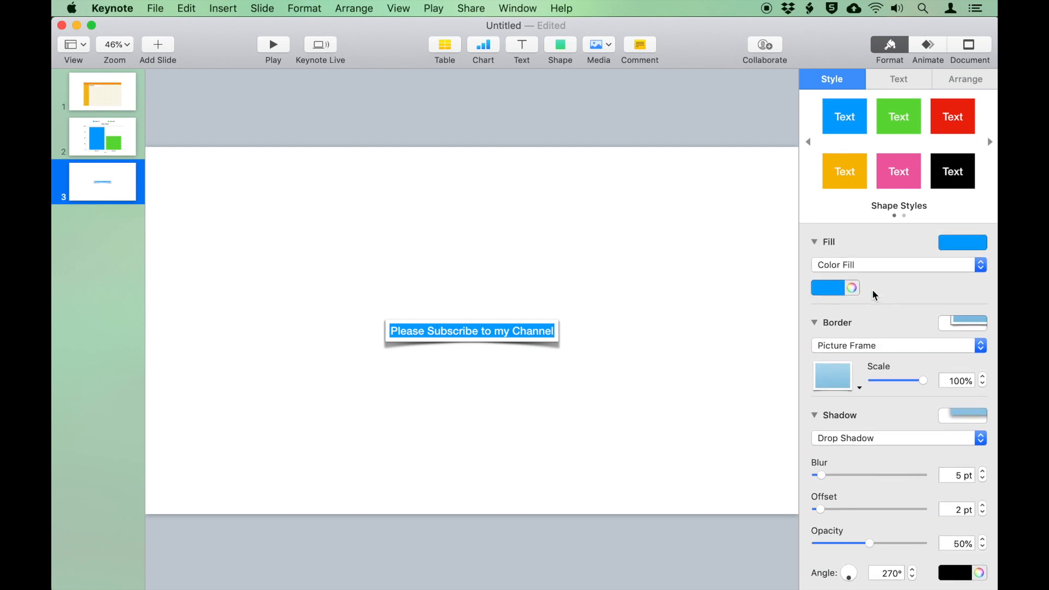
key("super+z")
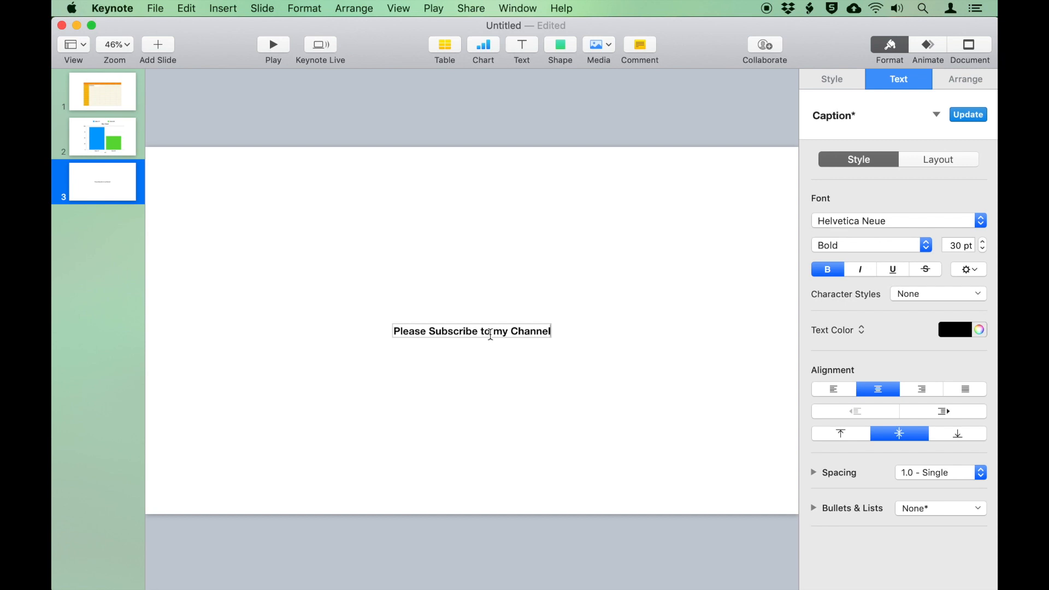
Set the whole caption in American Typewriter after briefly trying Hoefler Text
triple_click(491, 333)
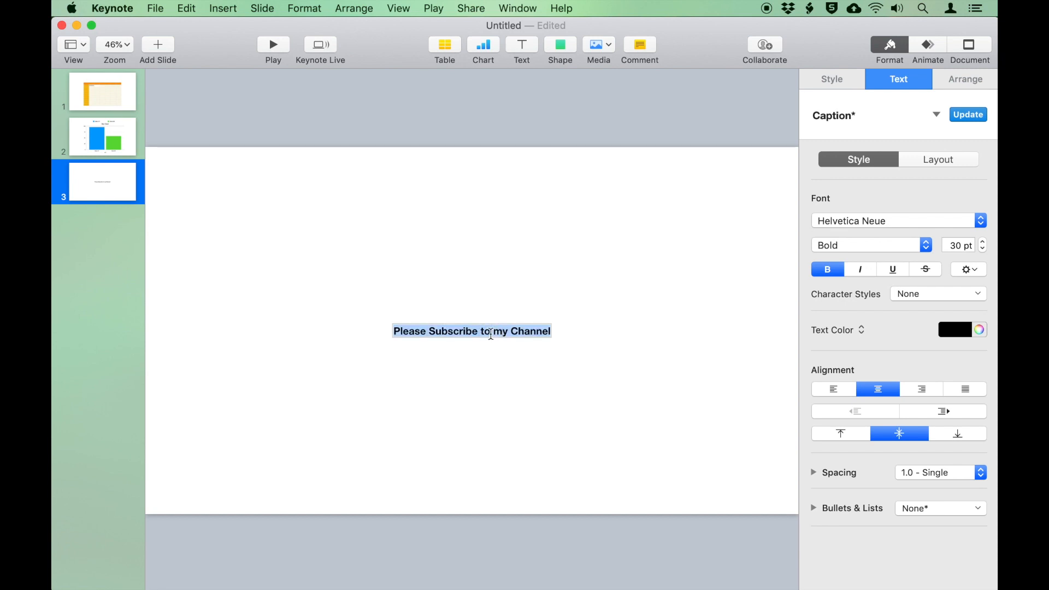
left_click(519, 333)
left_click(850, 224)
left_click(842, 240)
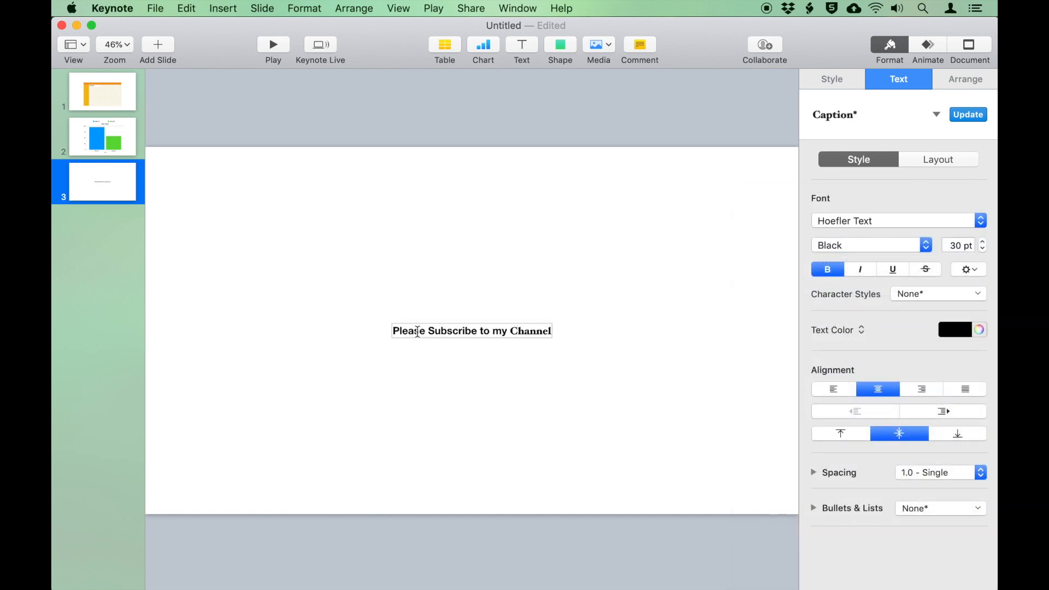
triple_click(410, 331)
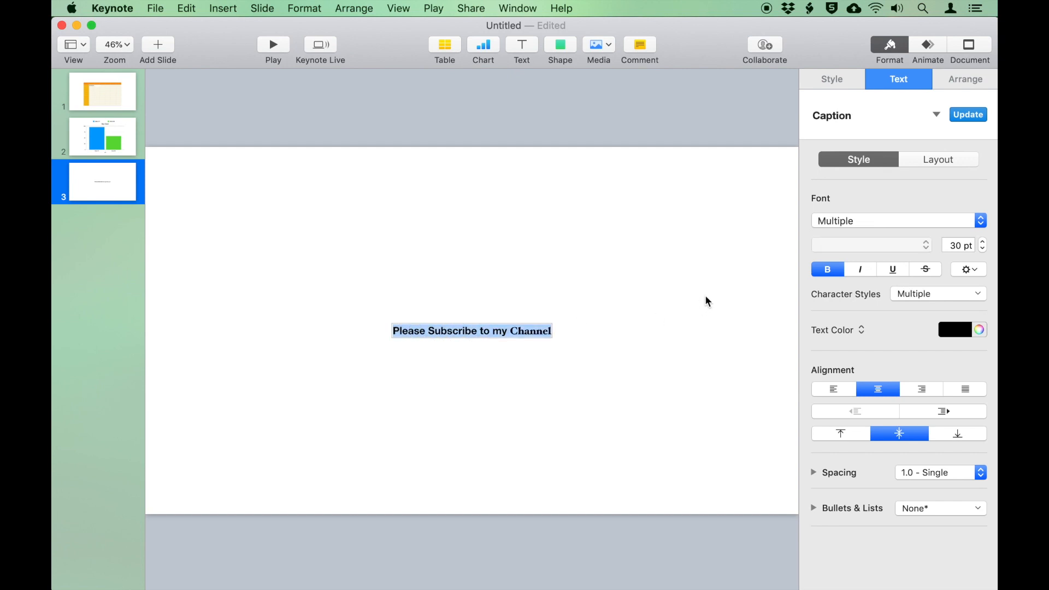
left_click(866, 222)
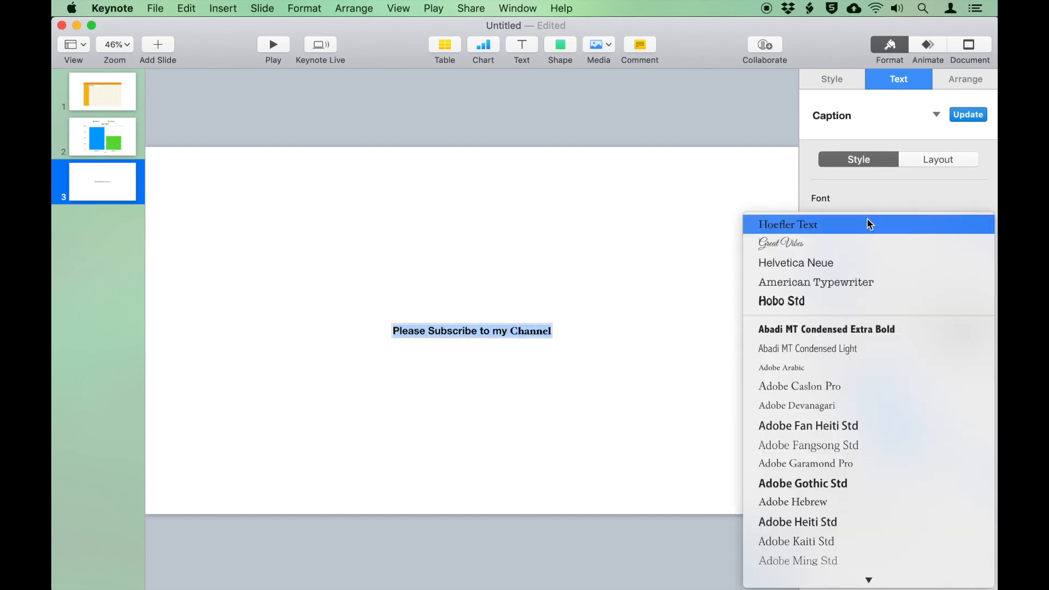
left_click(861, 281)
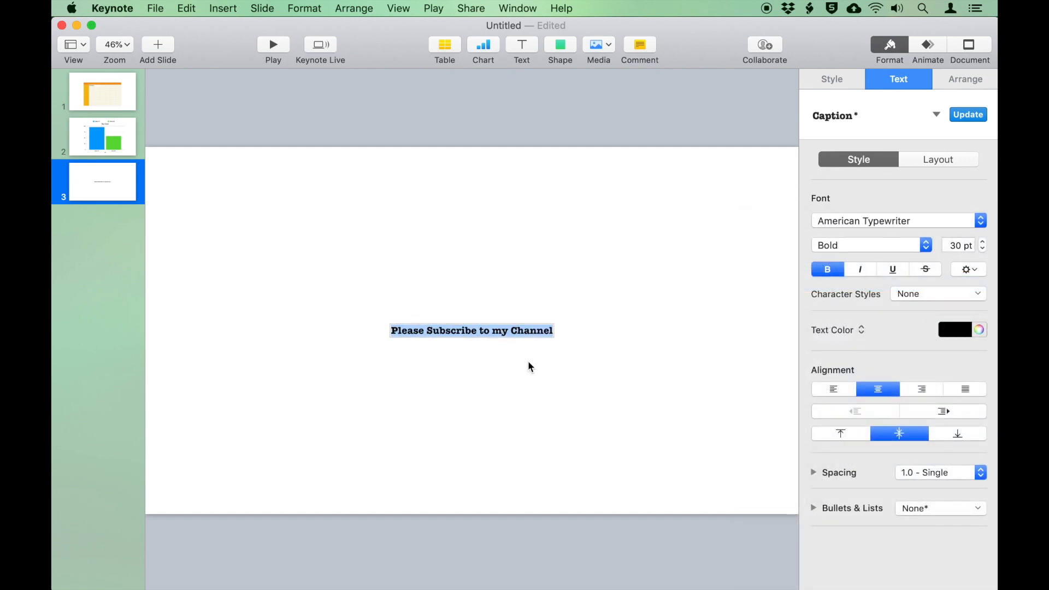
Set just the word Subscribe in Hoefler Text Black
double_click(520, 330)
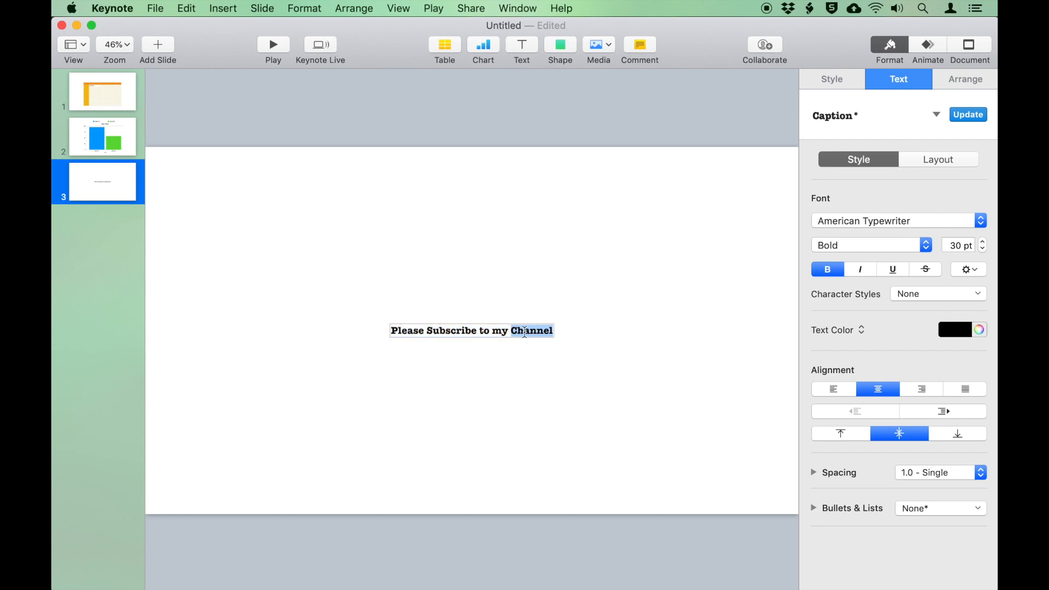
left_click(464, 331)
left_click(856, 226)
left_click(850, 242)
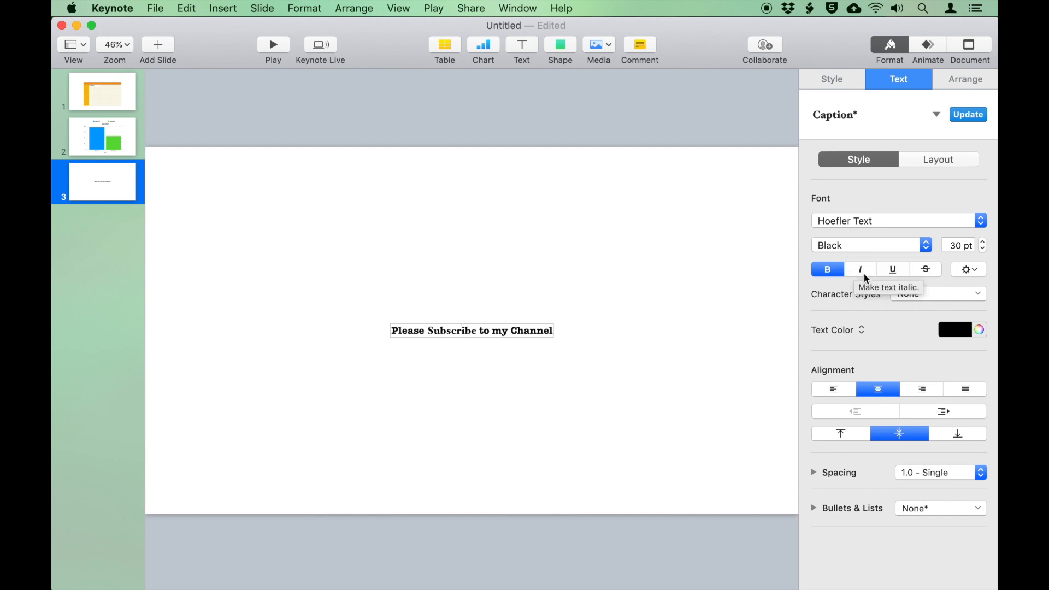
Enlarge the word Subscribe to 46 pt and colour it light cyan
left_click(982, 242)
left_click(983, 242)
left_click(983, 242)
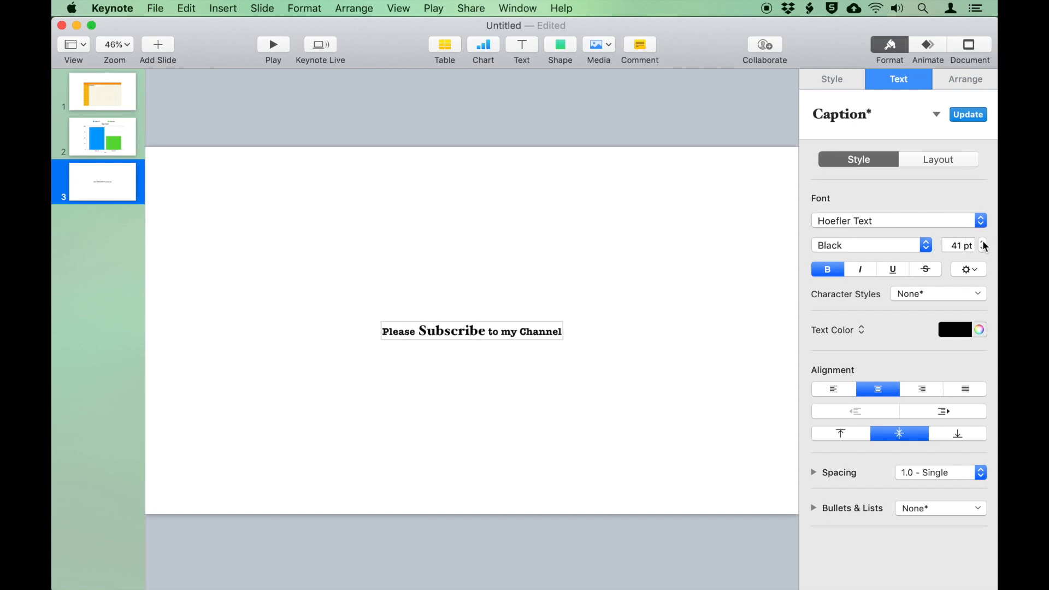
left_click(982, 242)
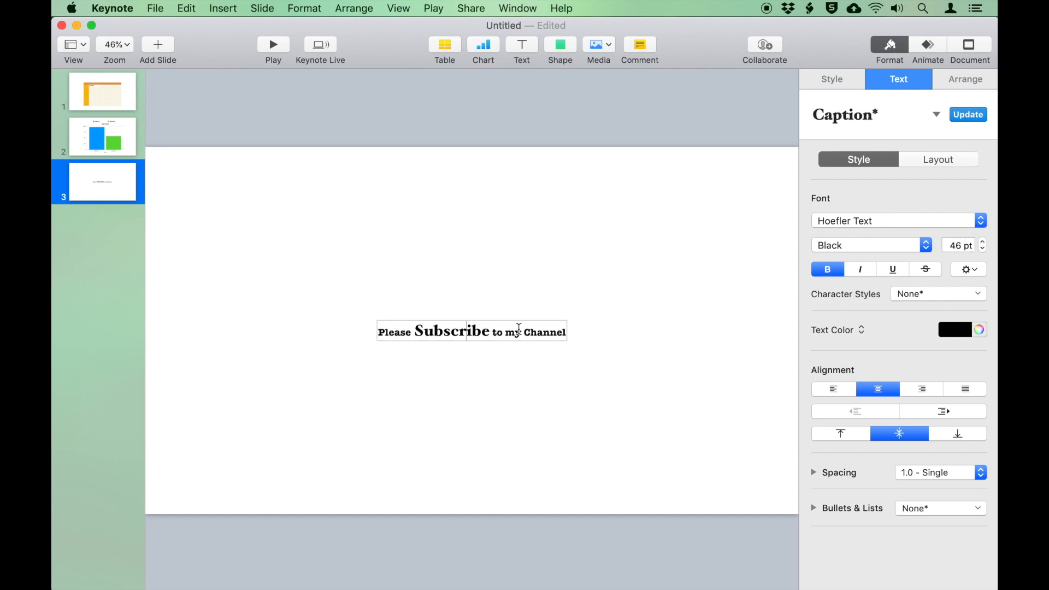
left_click(960, 329)
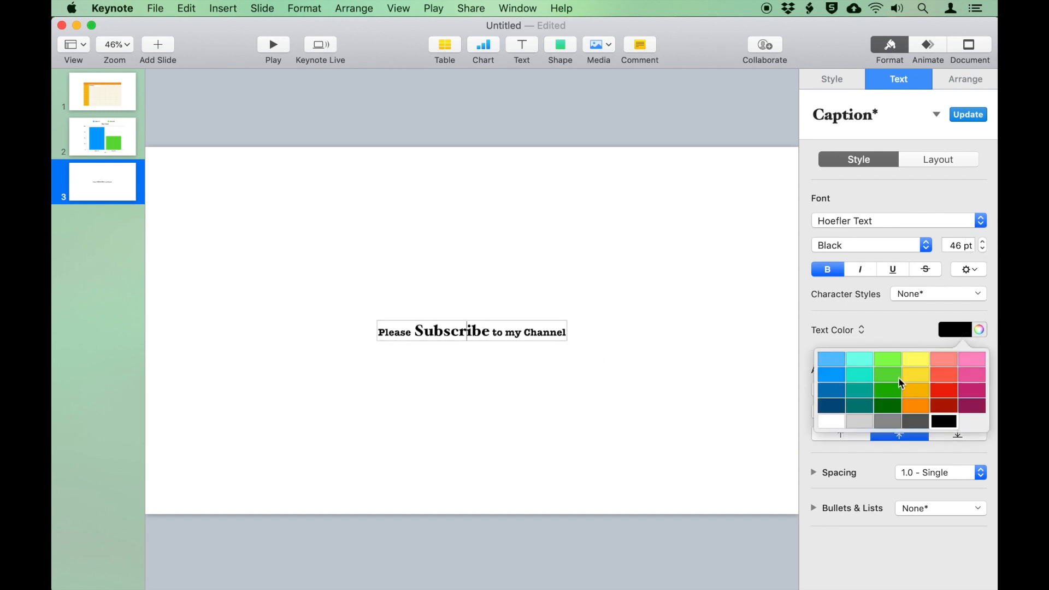
left_click(858, 363)
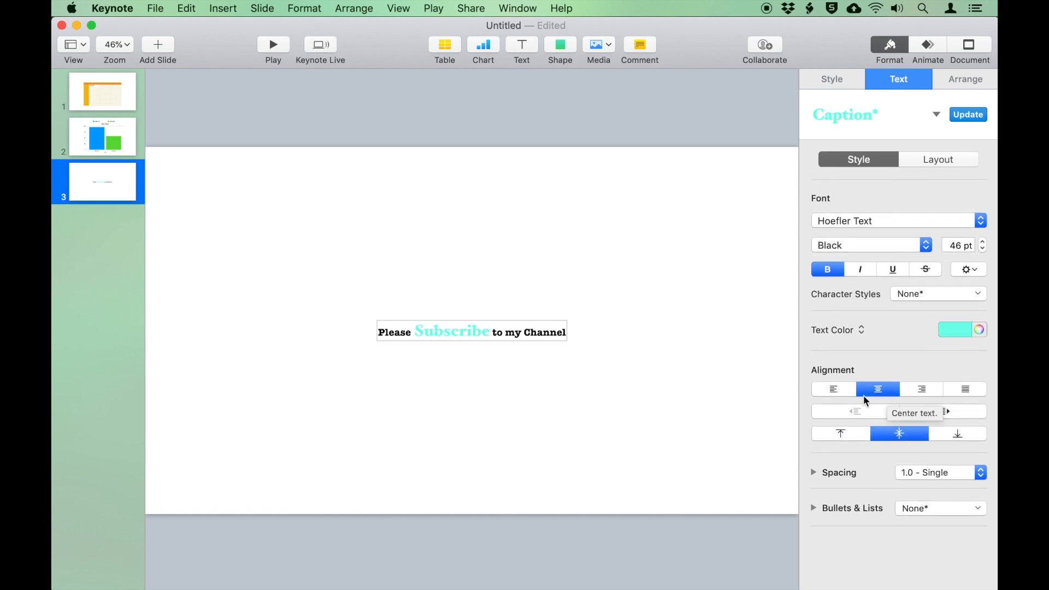
Keep the caption centre-aligned, view the spacing settings, and deselect the caption
left_click(838, 391)
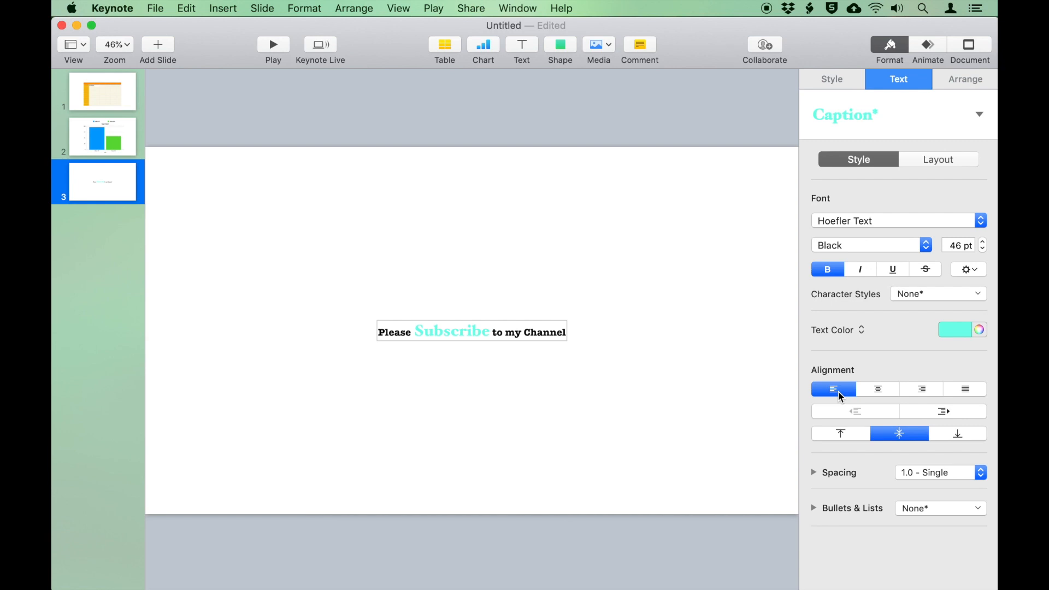
left_click(871, 393)
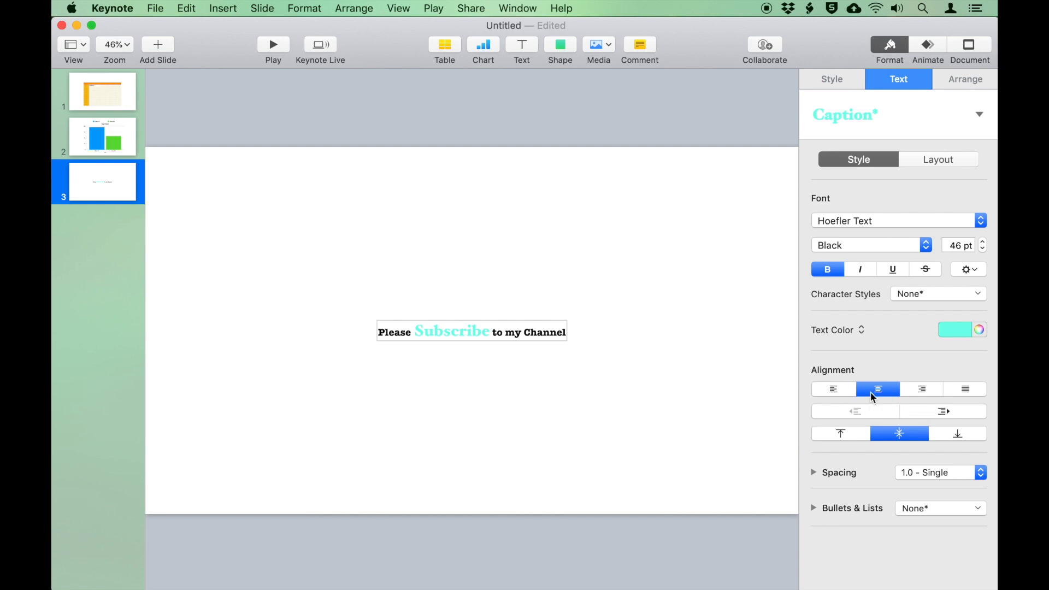
left_click(813, 472)
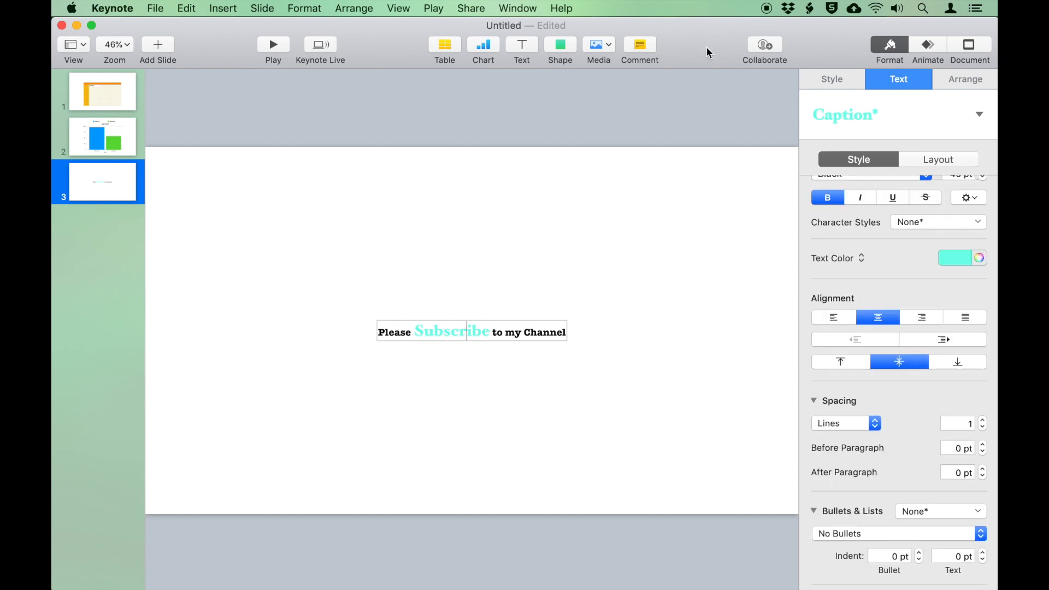
left_click(698, 102)
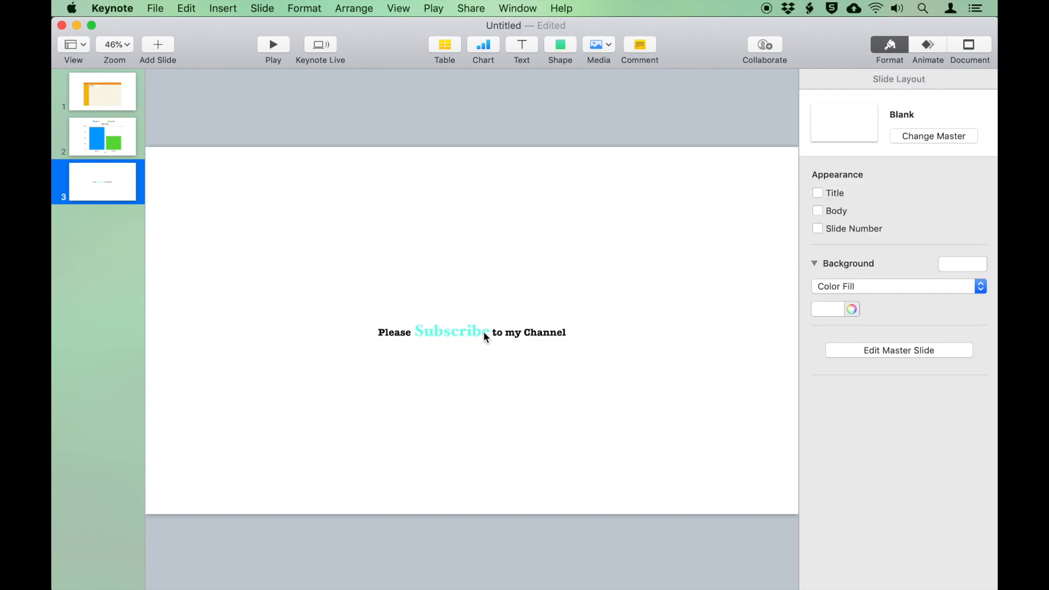
Lock the subscribe caption box in place, so it can no longer be dragged
left_click(483, 332)
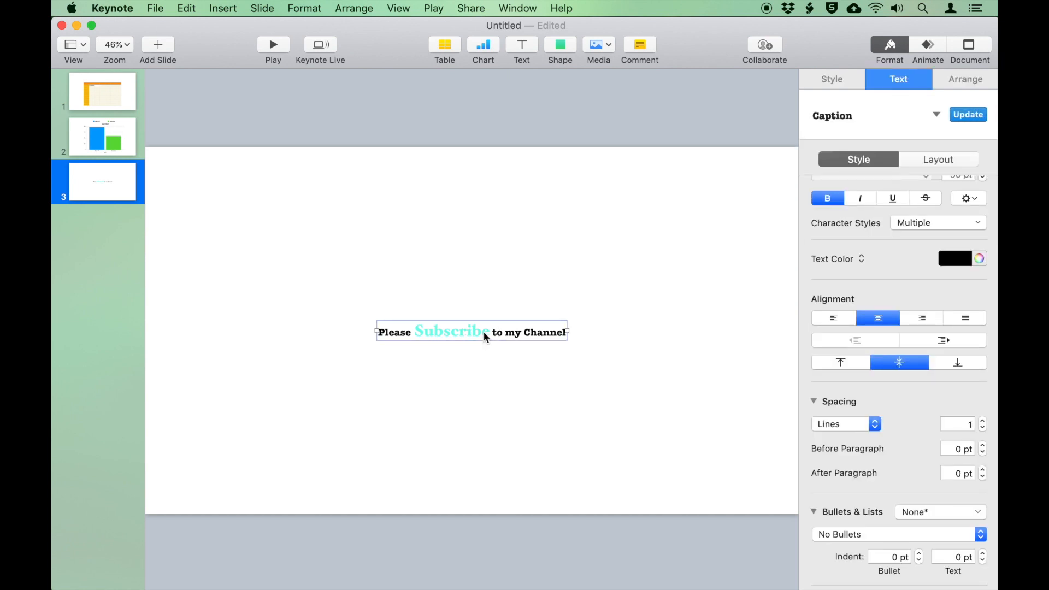
right_click(486, 337)
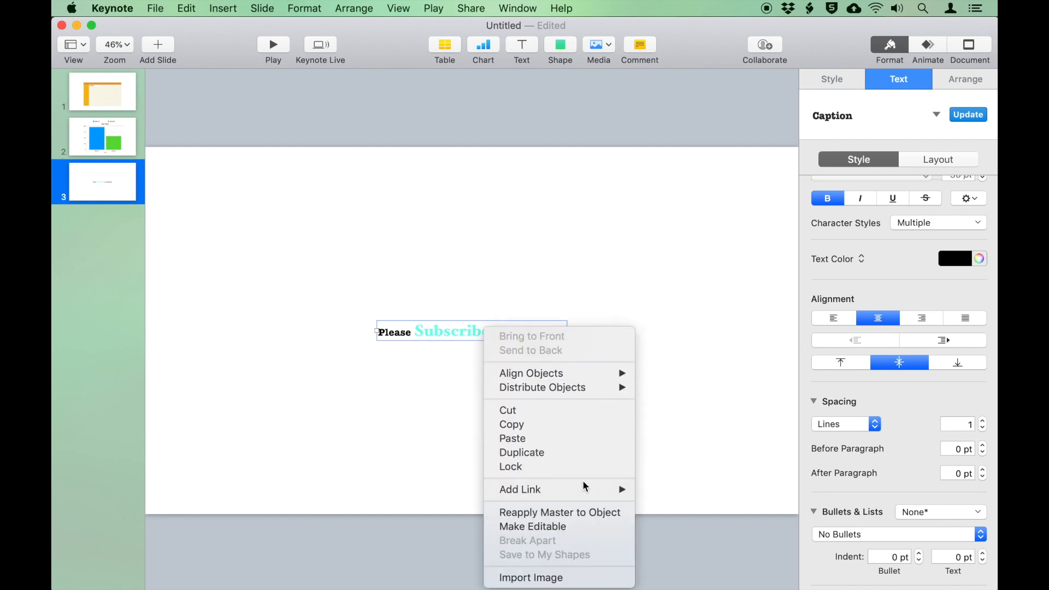
left_click(593, 467)
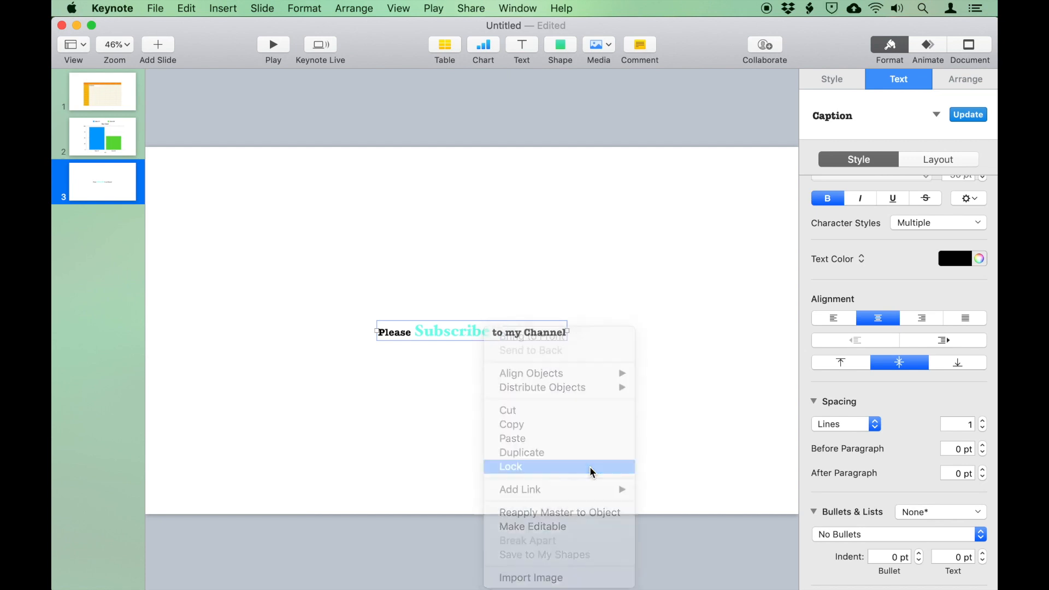
left_click_drag(538, 336, 439, 312)
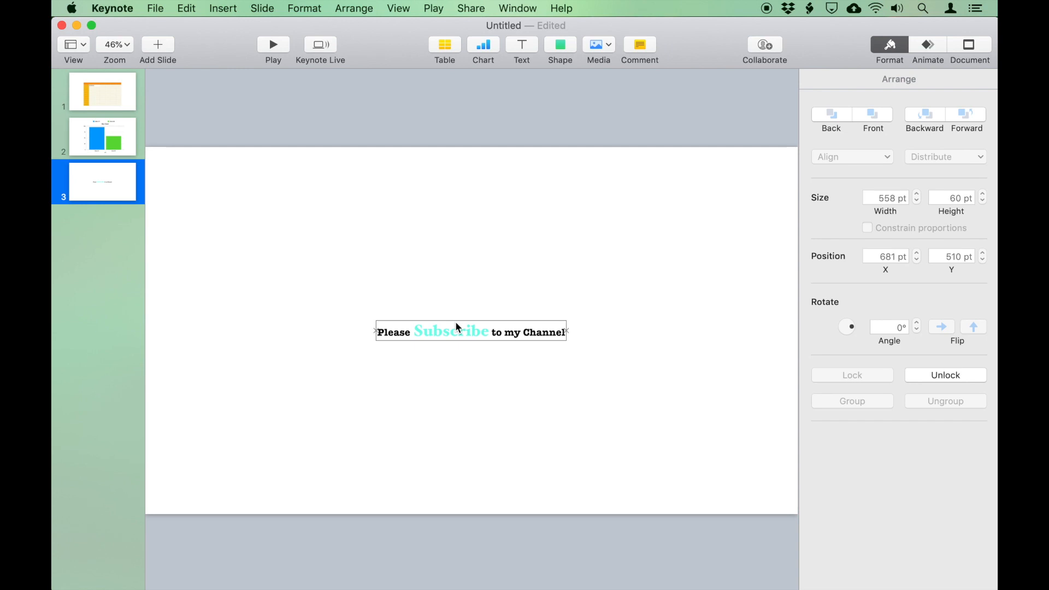
scroll(454, 324, "down", 1)
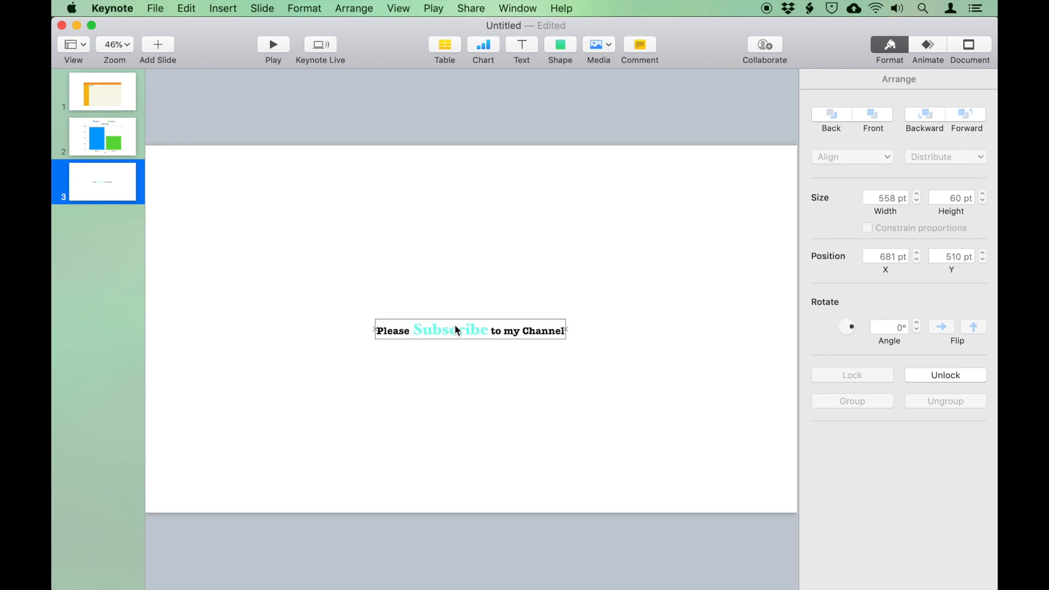
Unlock the caption, move it to the top of the slide, and widen it across
right_click(457, 327)
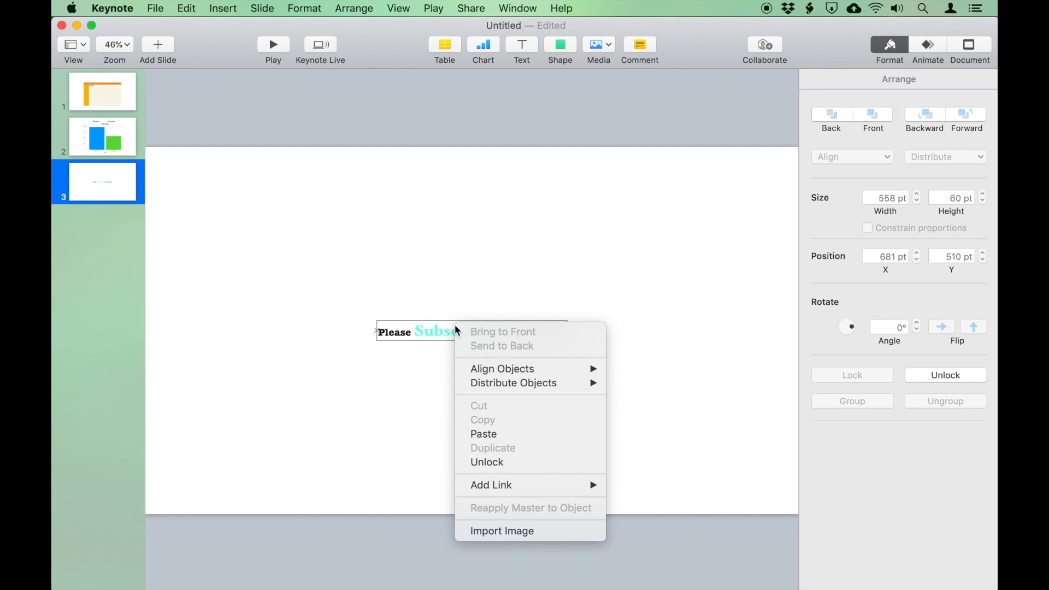
left_click(514, 470)
left_click_drag(522, 336, 374, 166)
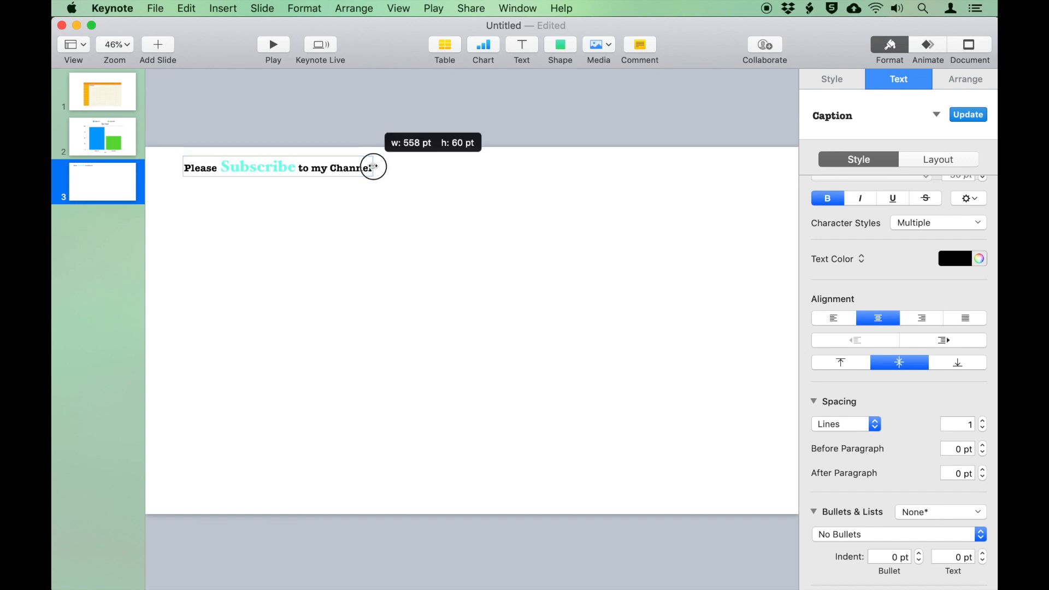
left_click_drag(374, 166, 738, 167)
Add a 'Keynote for Beginners' text box in the upper left, below the subscribe caption
left_click(520, 46)
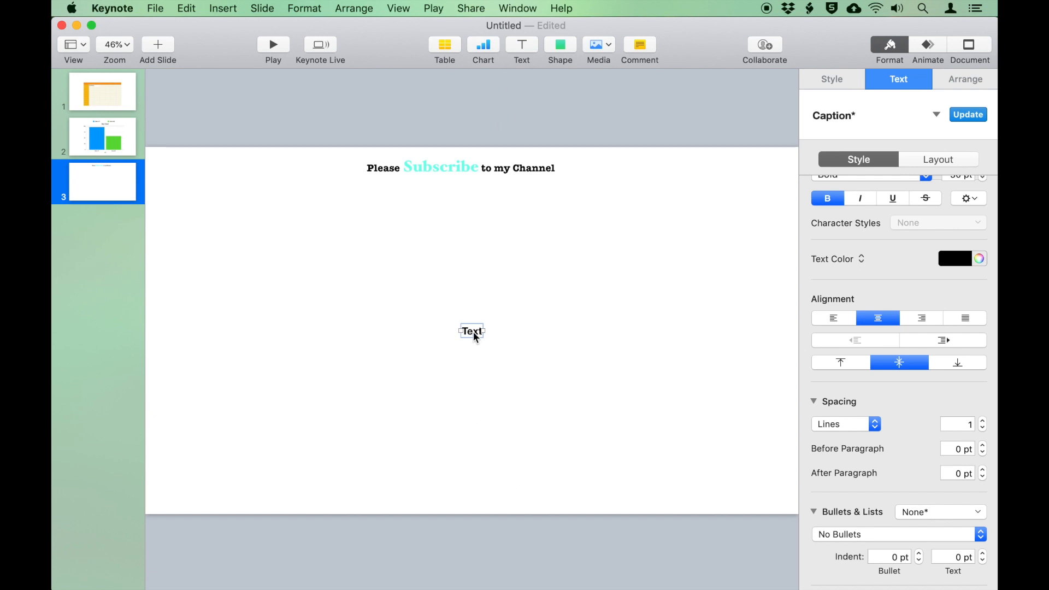
left_click_drag(474, 332, 187, 214)
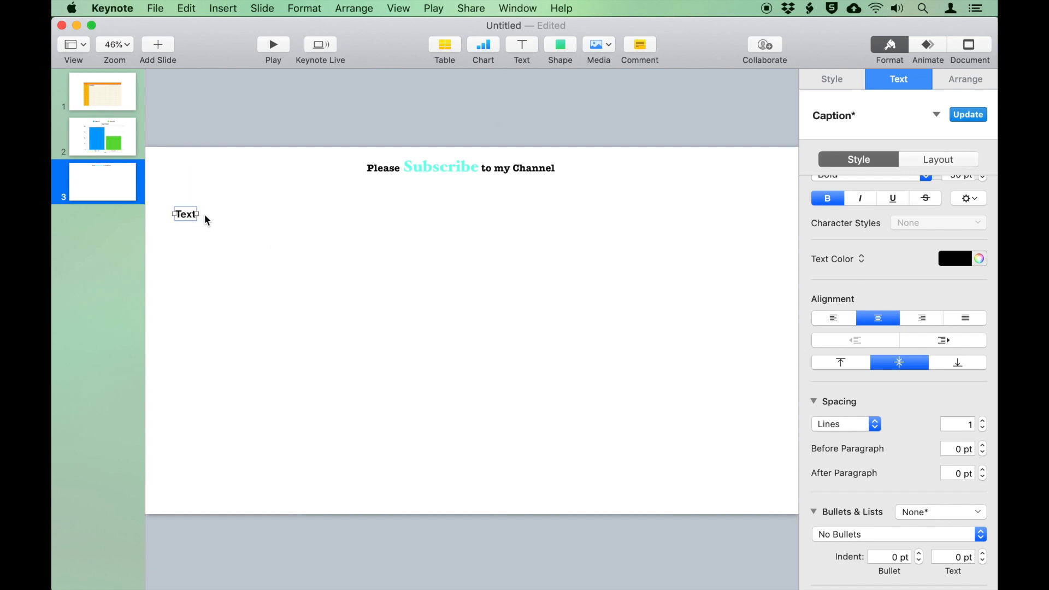
left_click(189, 215)
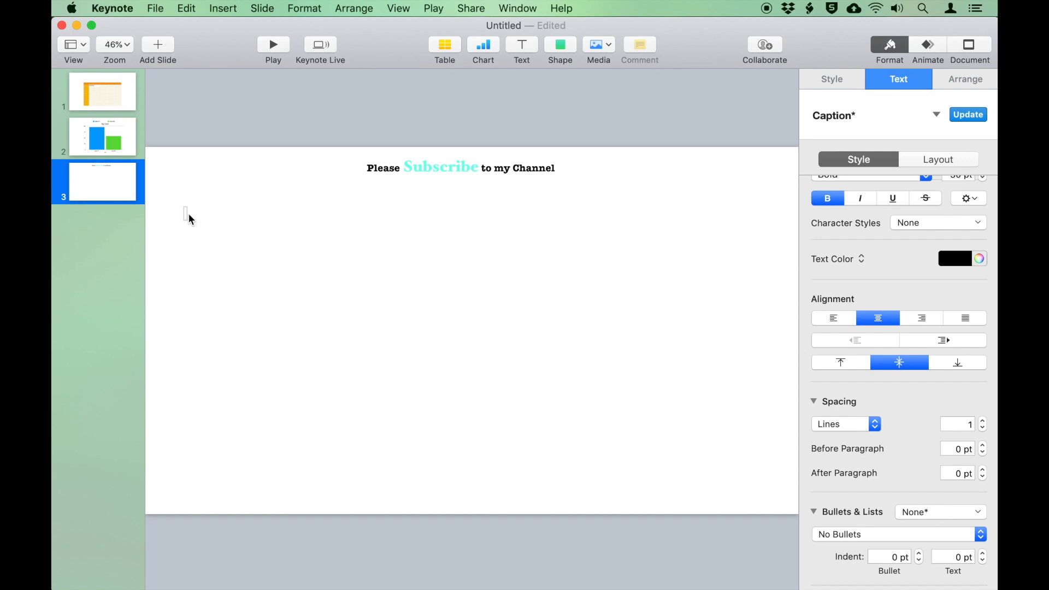
type("Keynote for Beginners")
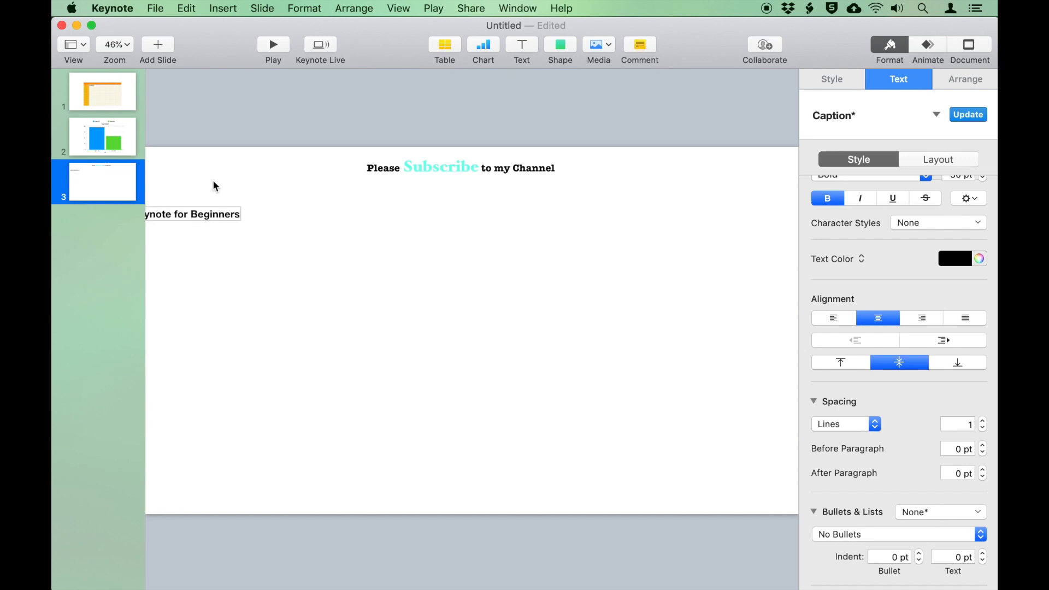
left_click_drag(223, 218, 294, 214)
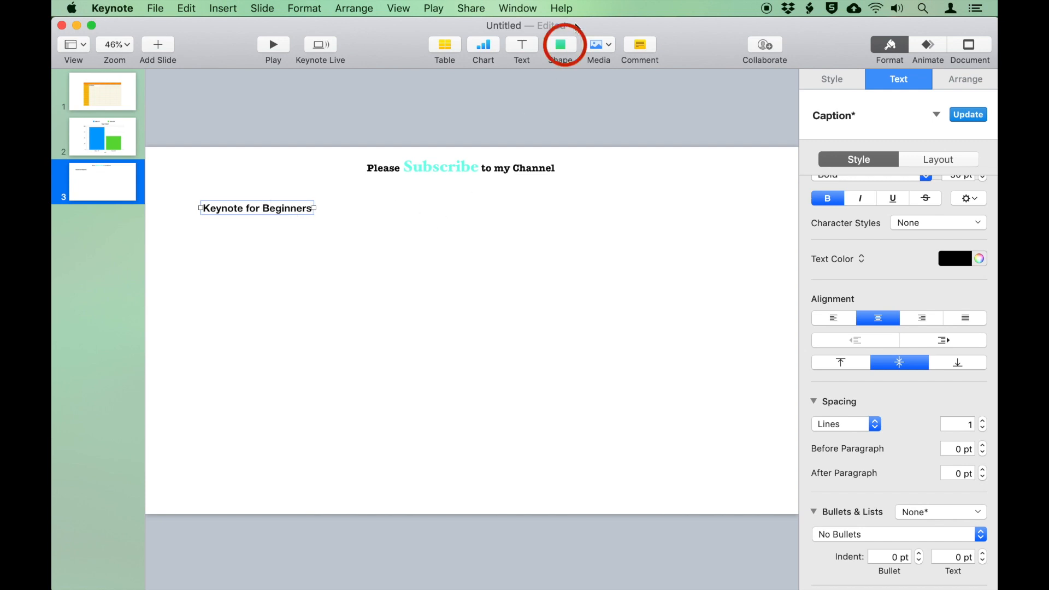
Open the shape library and browse through its basic shapes
left_click(563, 45)
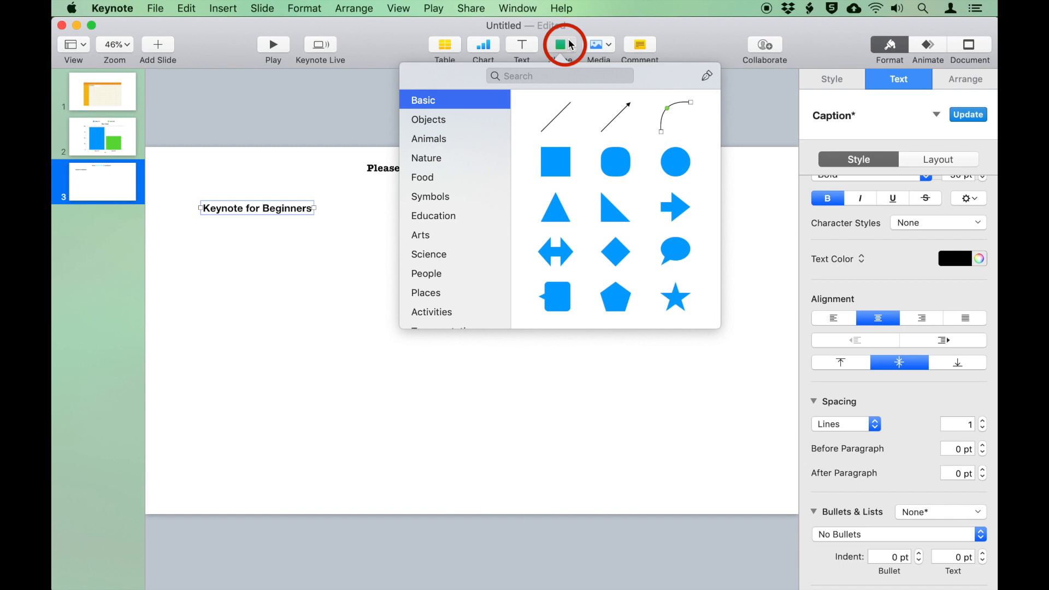
scroll(632, 158, "down", 10)
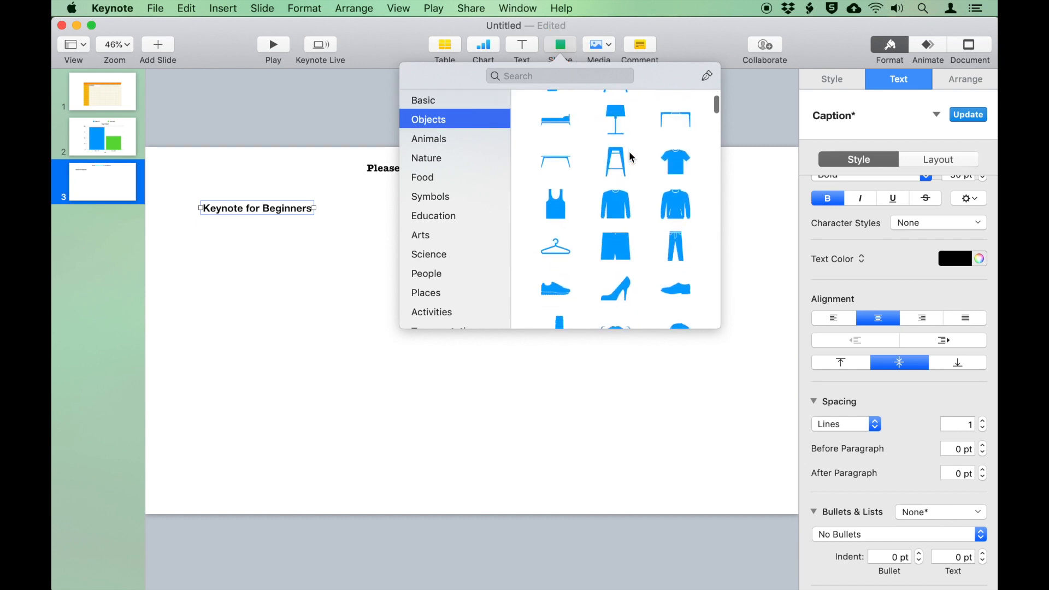
scroll(628, 157, "up", 10)
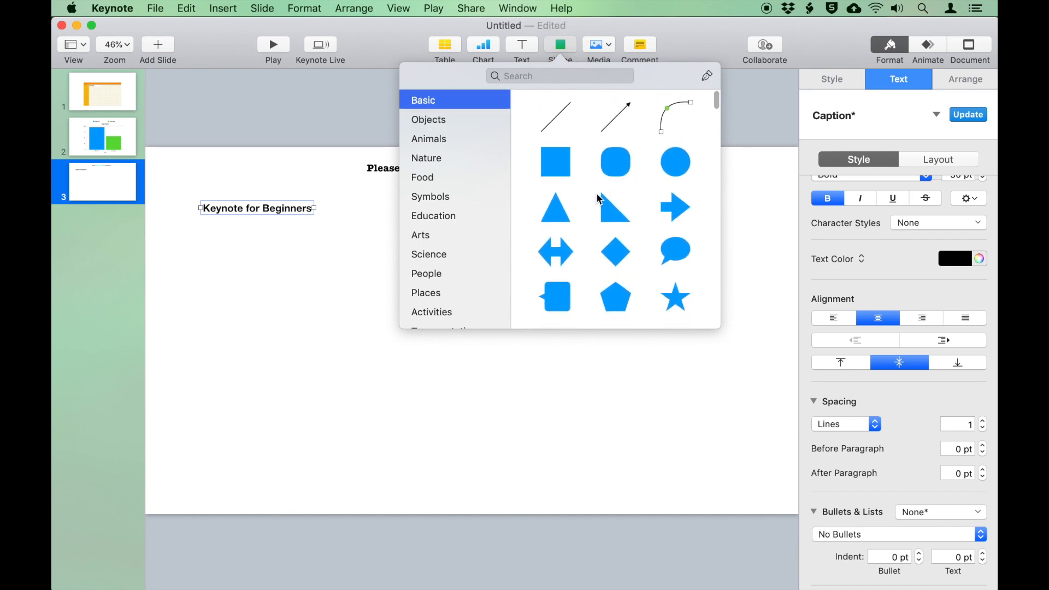
scroll(597, 295, "down", 3)
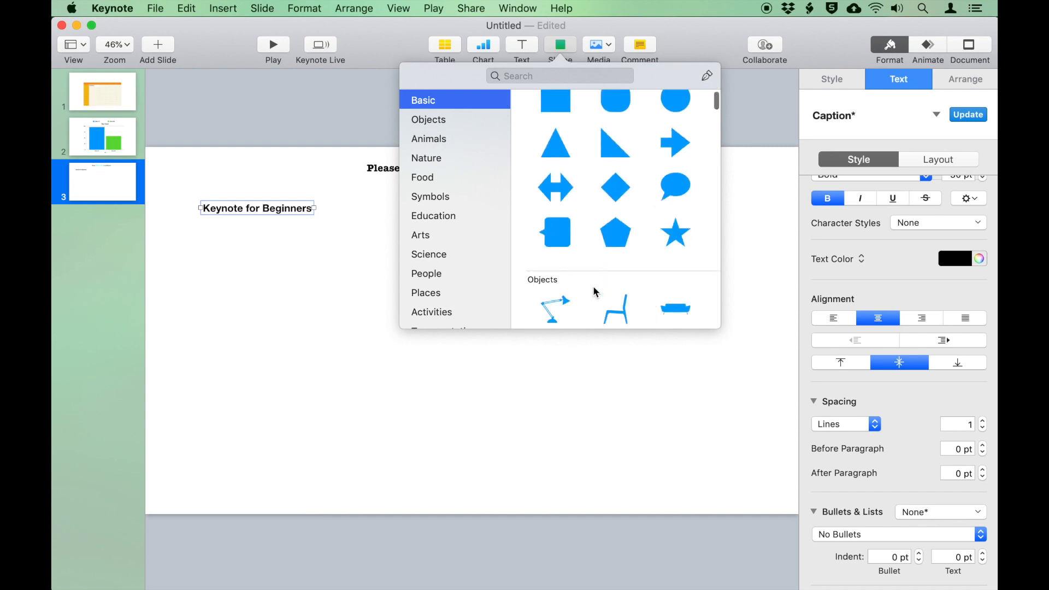
scroll(597, 295, "up", 3)
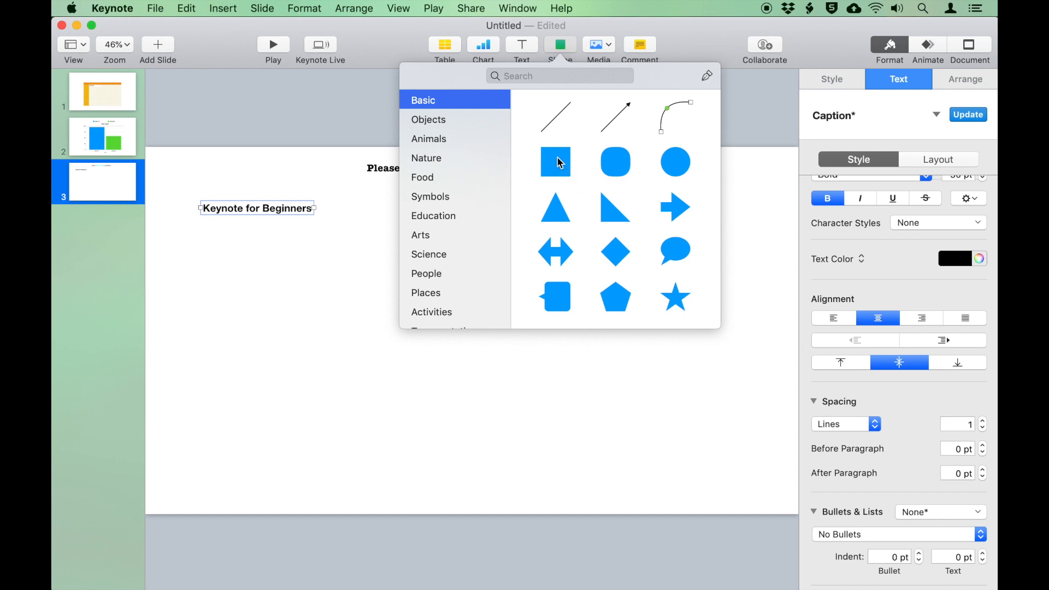
Search the shape library for 'apple' and then 'clothe', then clear the search
left_click(559, 72)
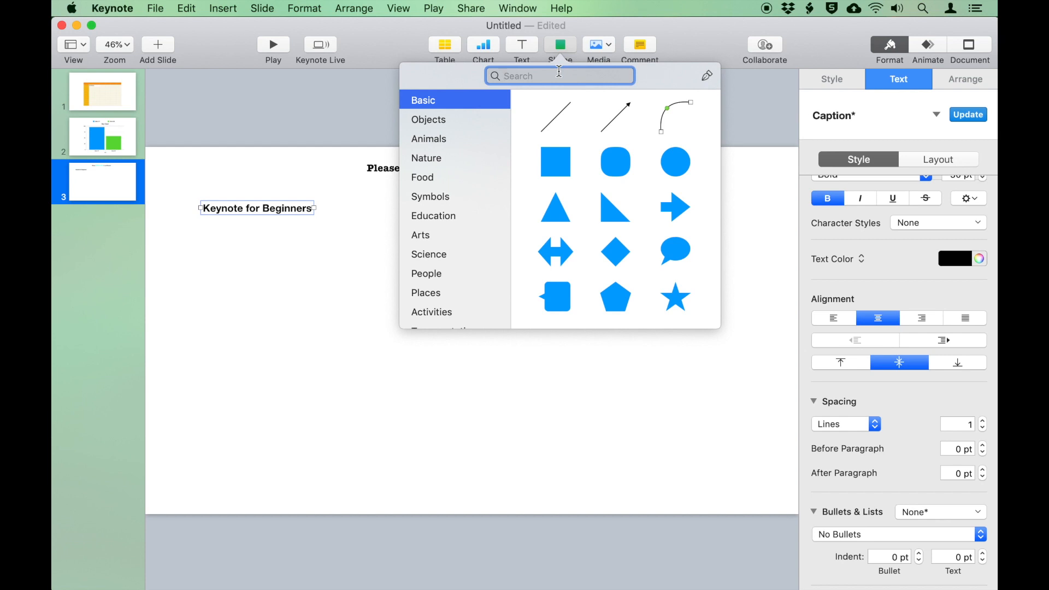
type("apple")
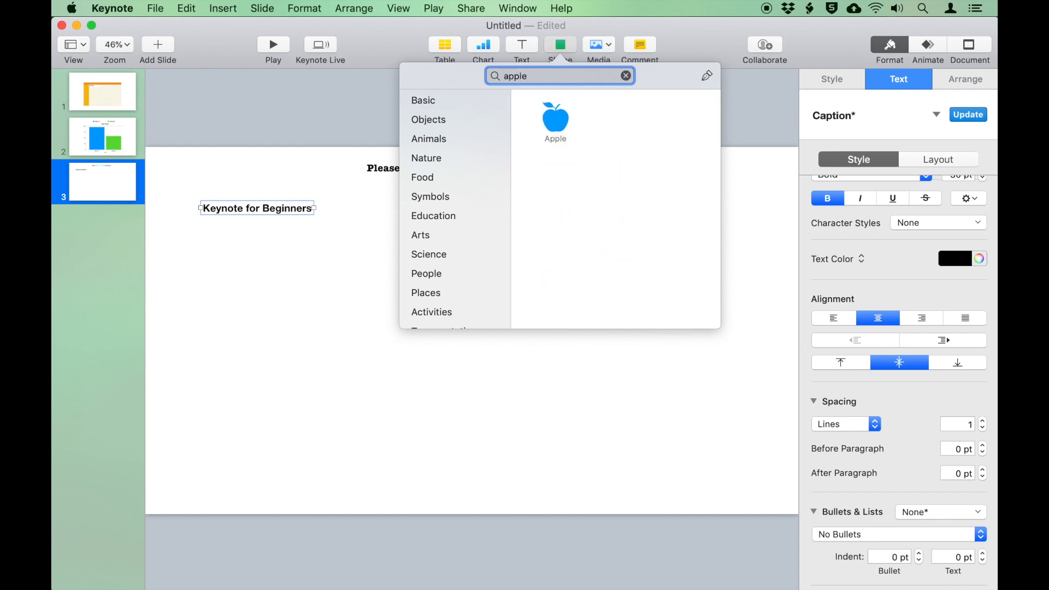
key("BackSpace")
key("BackSpace")
key("BackSpace")
key("BackSpace")
key("BackSpace")
type("clothe")
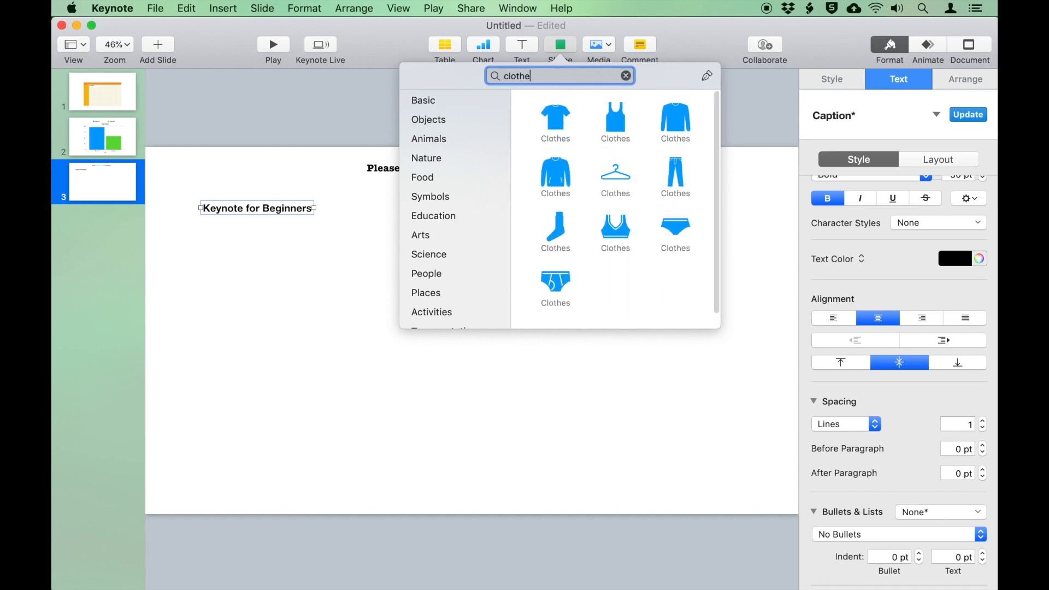
key("BackSpace")
key("BackSpace")
key("BackSpace")
key("BackSpace")
key("BackSpace")
key("BackSpace")
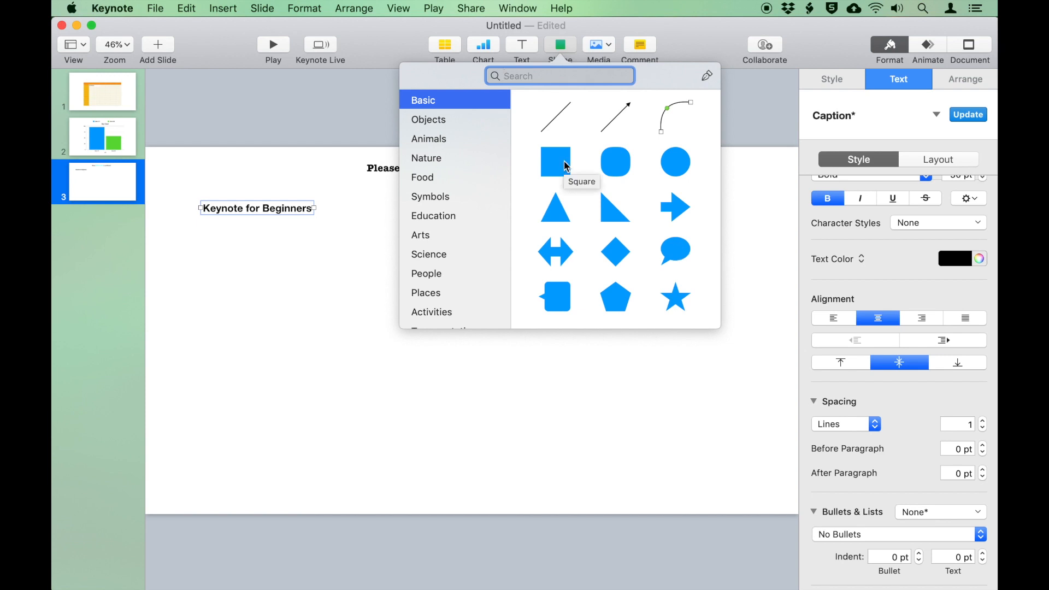
Place a blue square, stretch it over the whole slide, and send it behind the text
left_click_drag(566, 165, 381, 289)
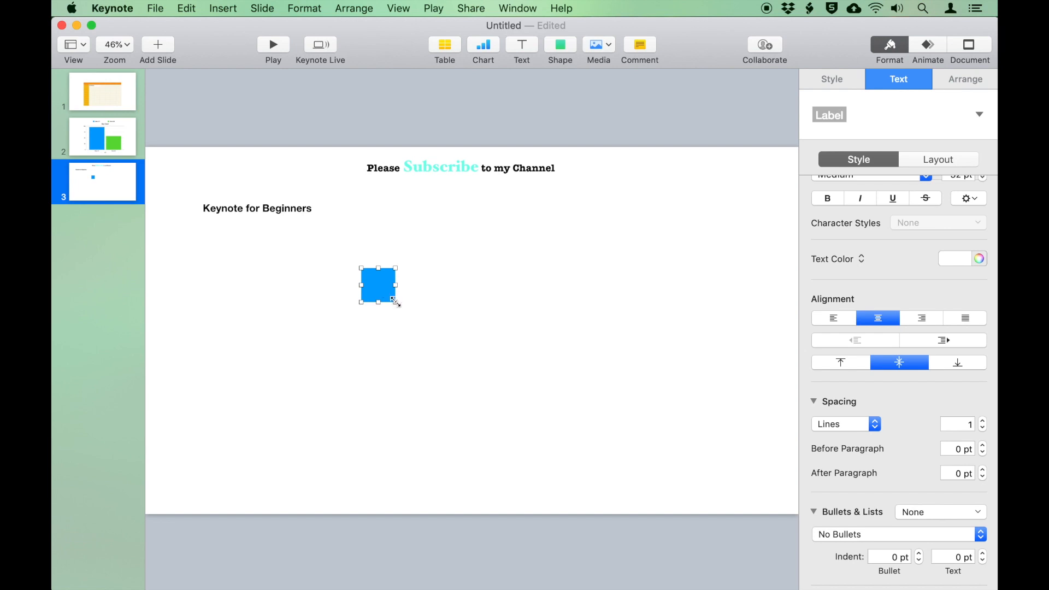
left_click_drag(396, 302, 631, 362)
key("shift")
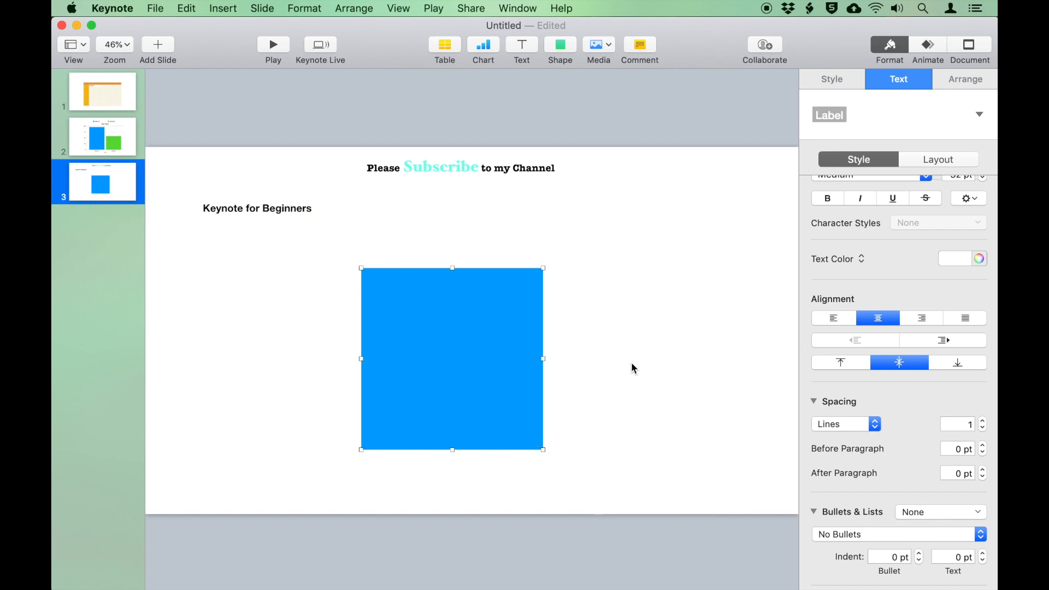
left_click_drag(507, 332, 295, 215)
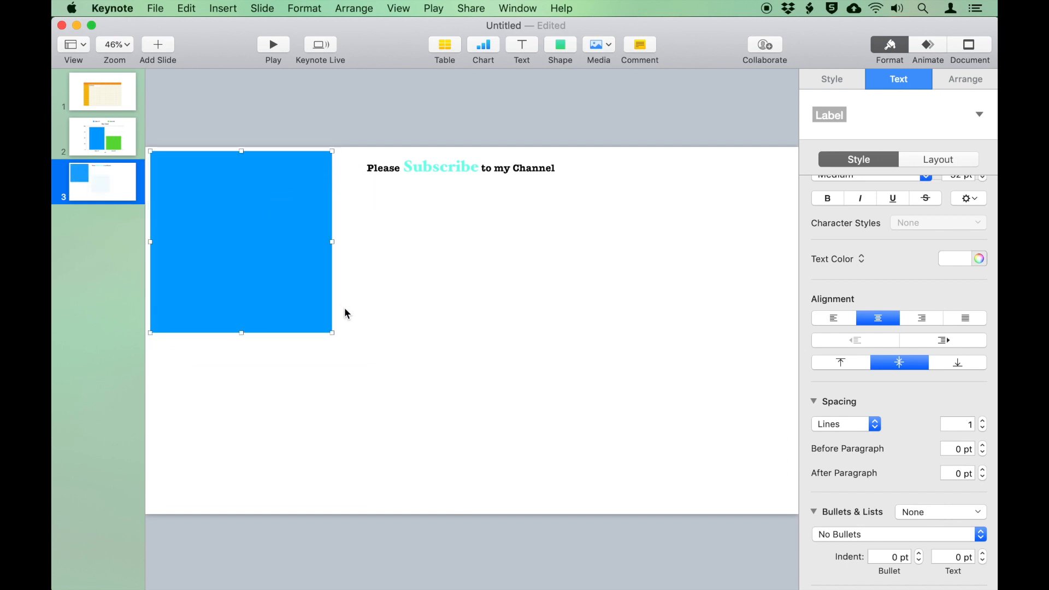
left_click_drag(330, 332, 791, 503)
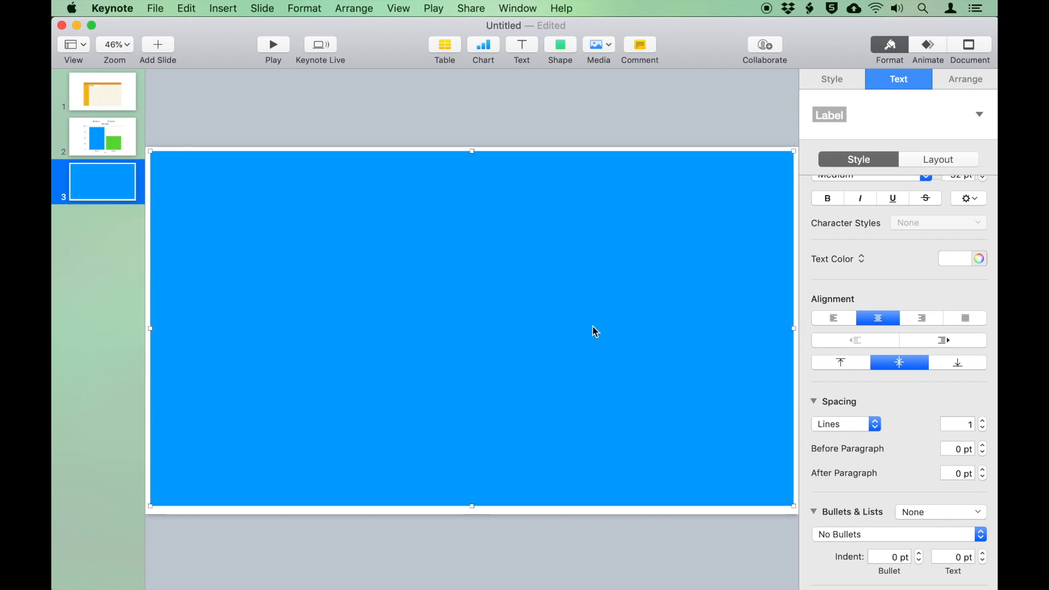
right_click(412, 278)
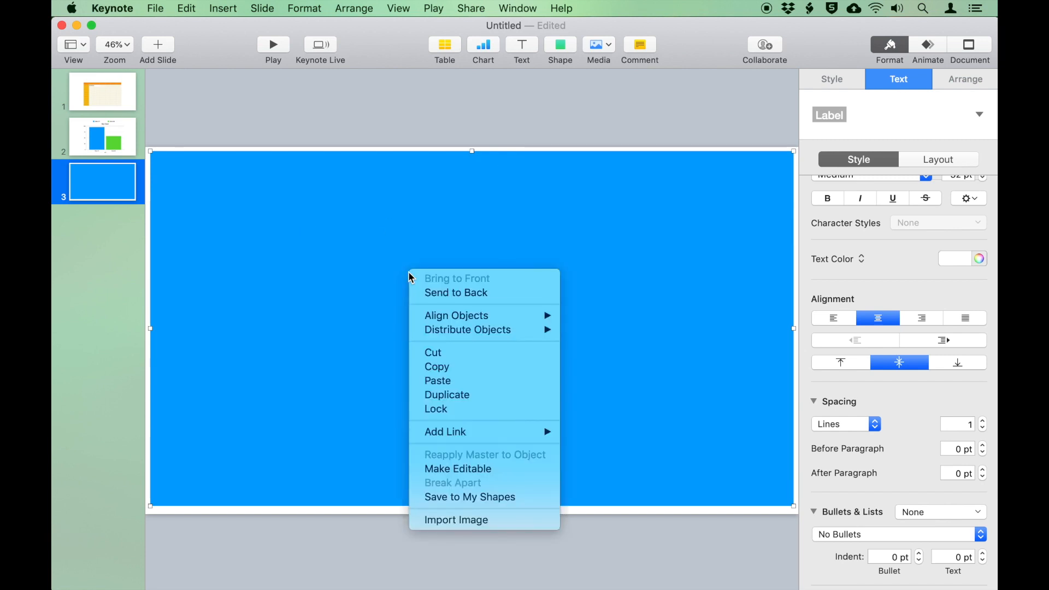
left_click(492, 296)
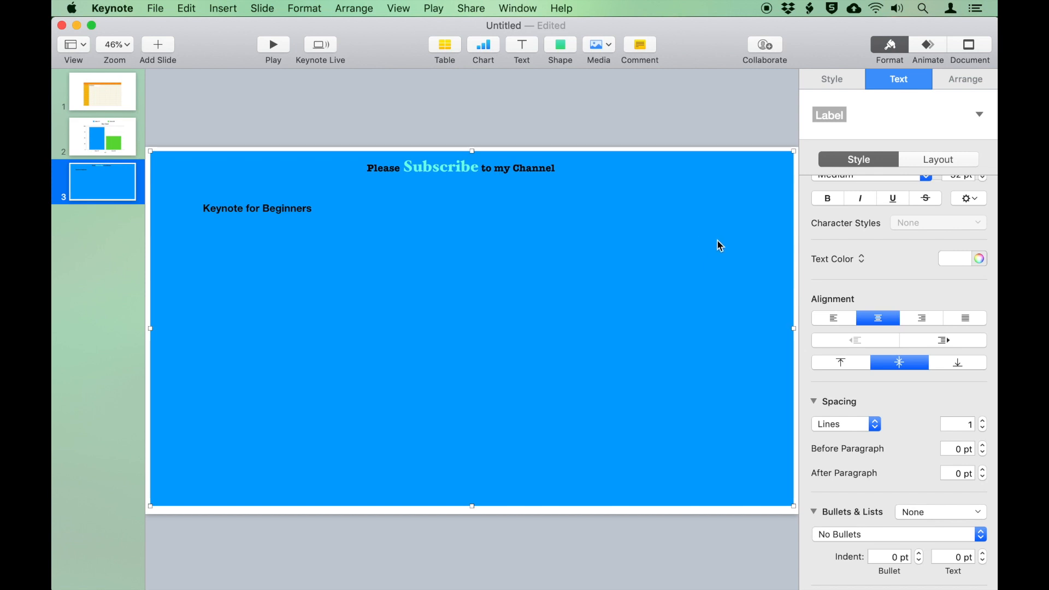
Try green, yellow and light grey fills on the backdrop, then a blue gradient
left_click(835, 74)
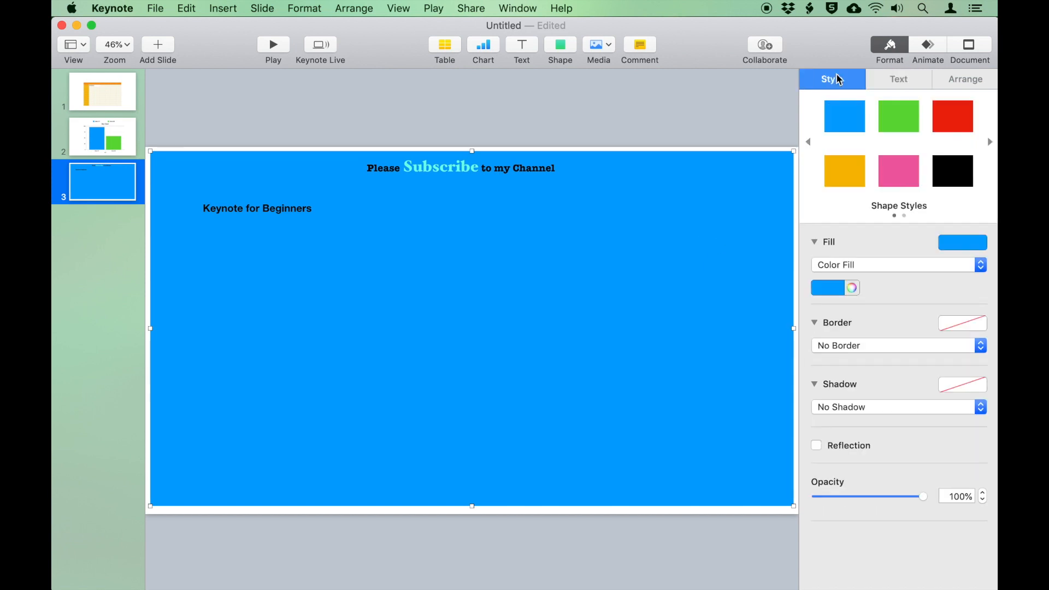
left_click(899, 127)
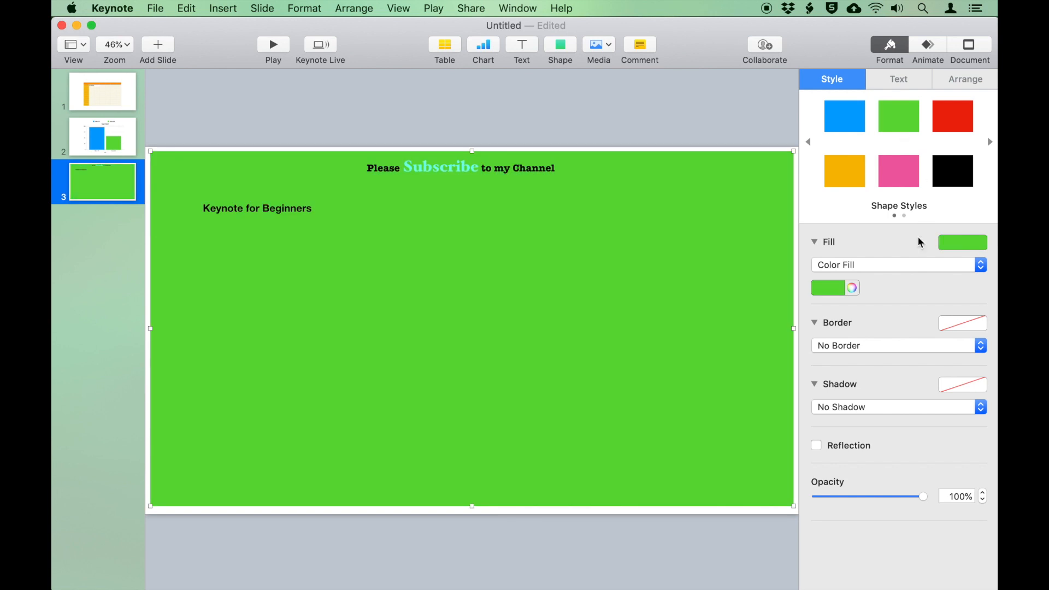
left_click(830, 290)
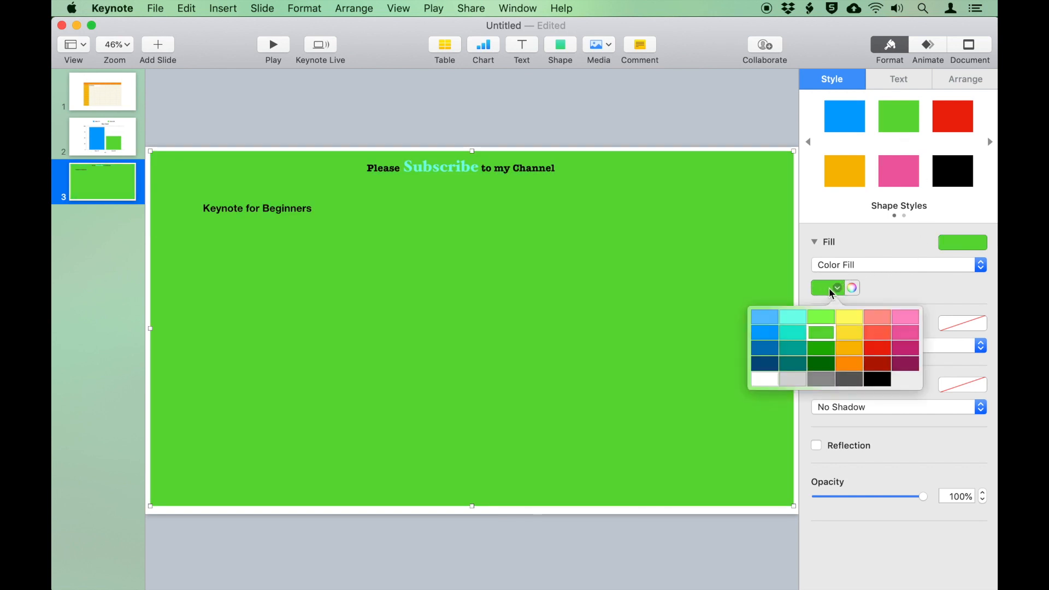
left_click(846, 335)
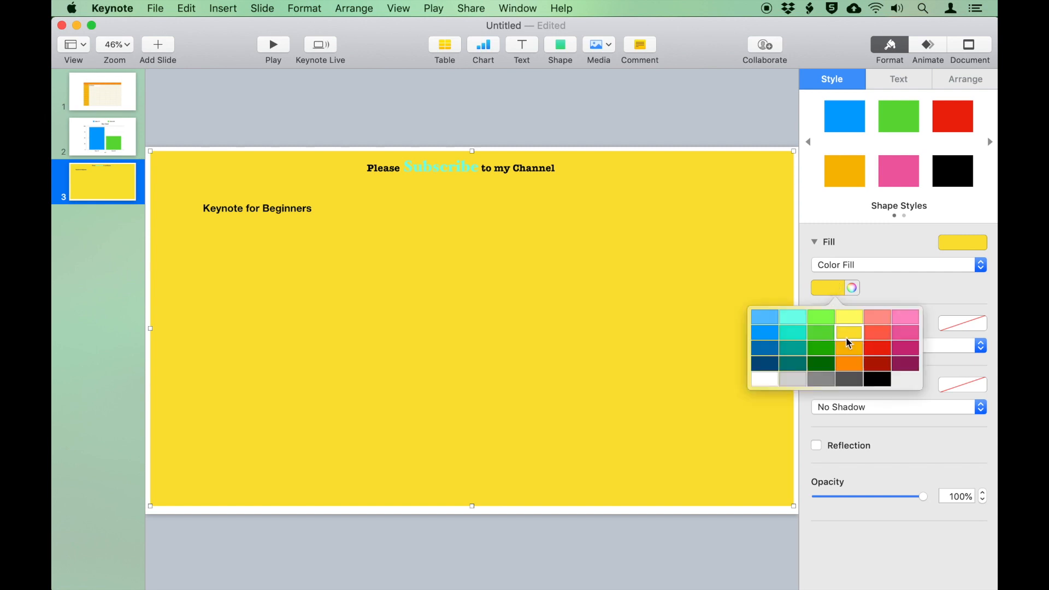
left_click(791, 378)
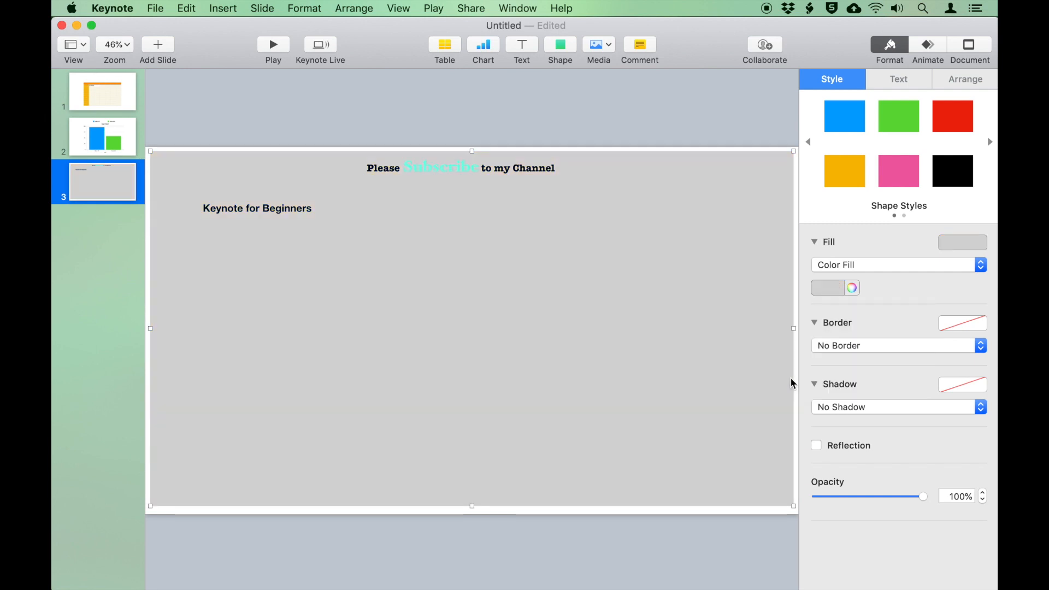
left_click(916, 275)
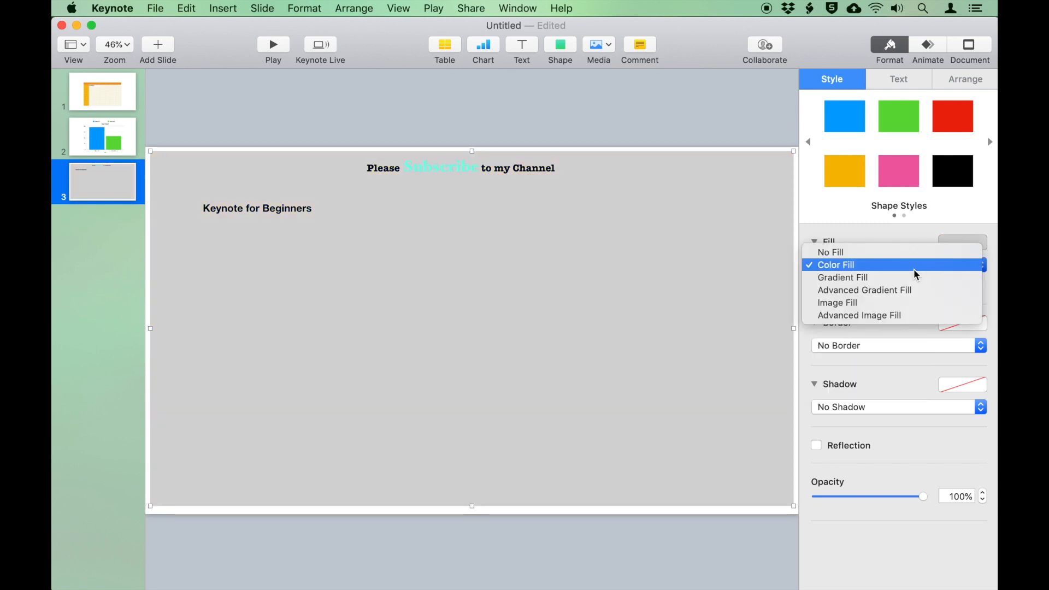
left_click(912, 278)
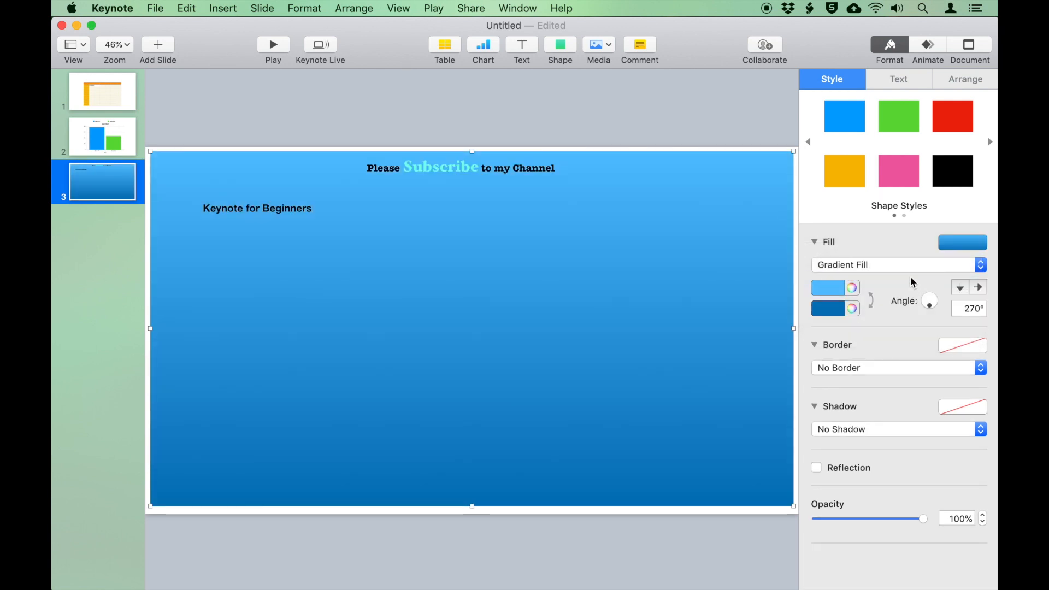
Switch the backdrop to a blue textured image fill, keeping it after trying an office photo
left_click(883, 261)
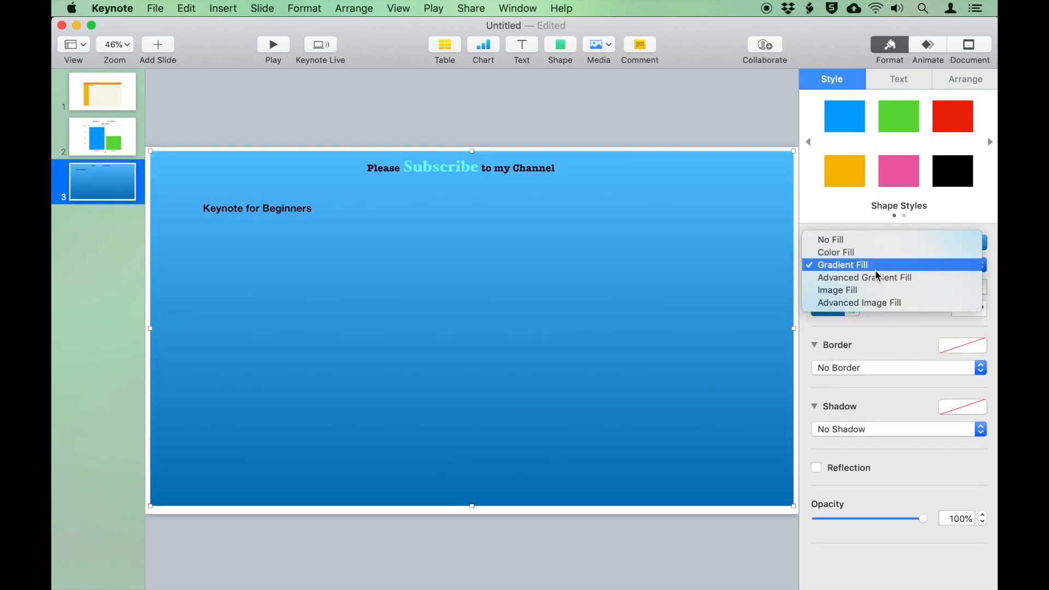
left_click(882, 305)
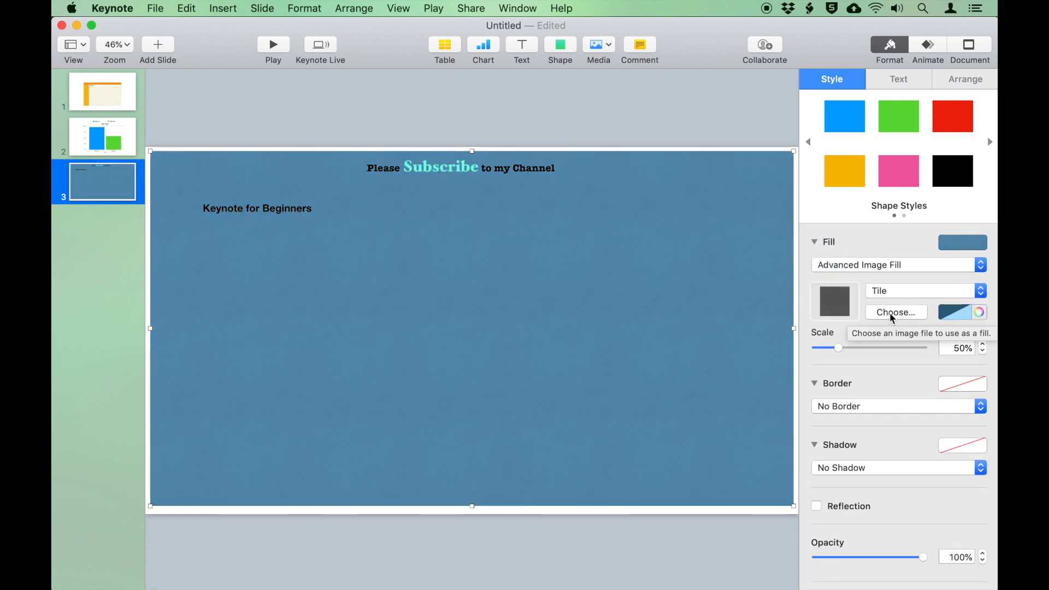
left_click(895, 317)
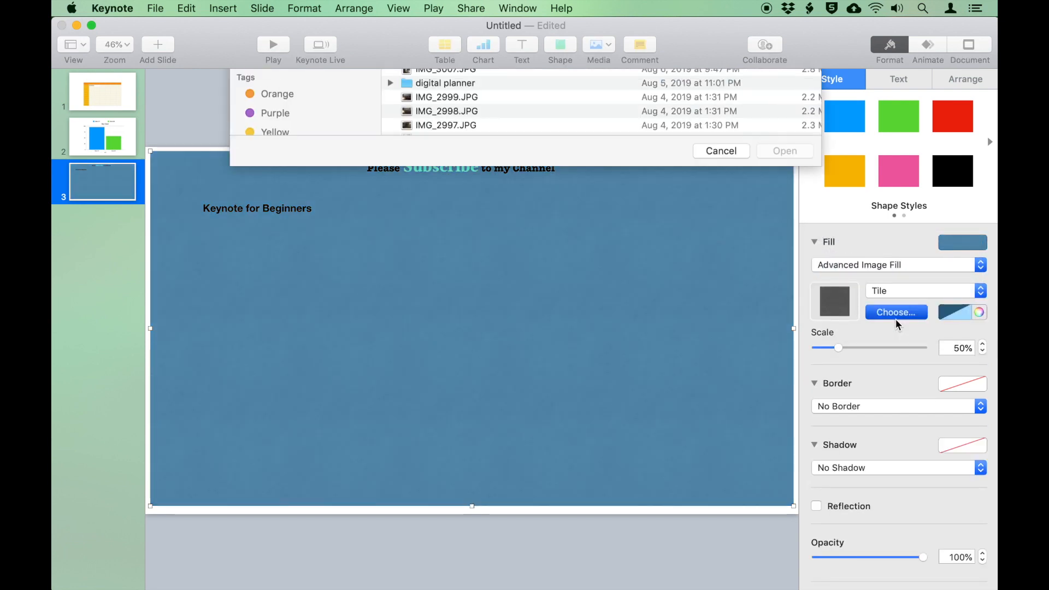
left_click(476, 196)
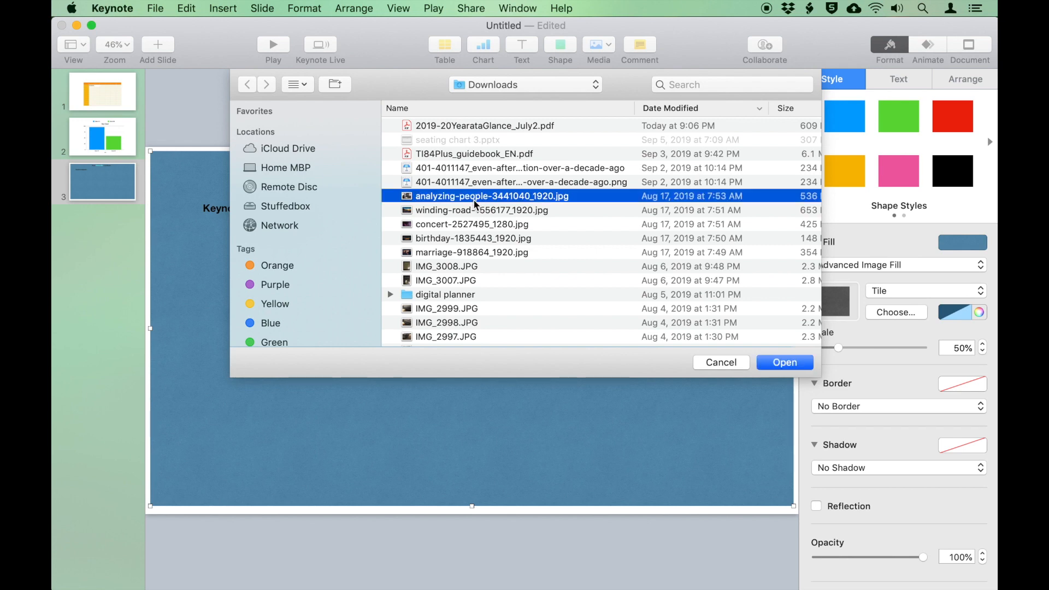
left_click(784, 362)
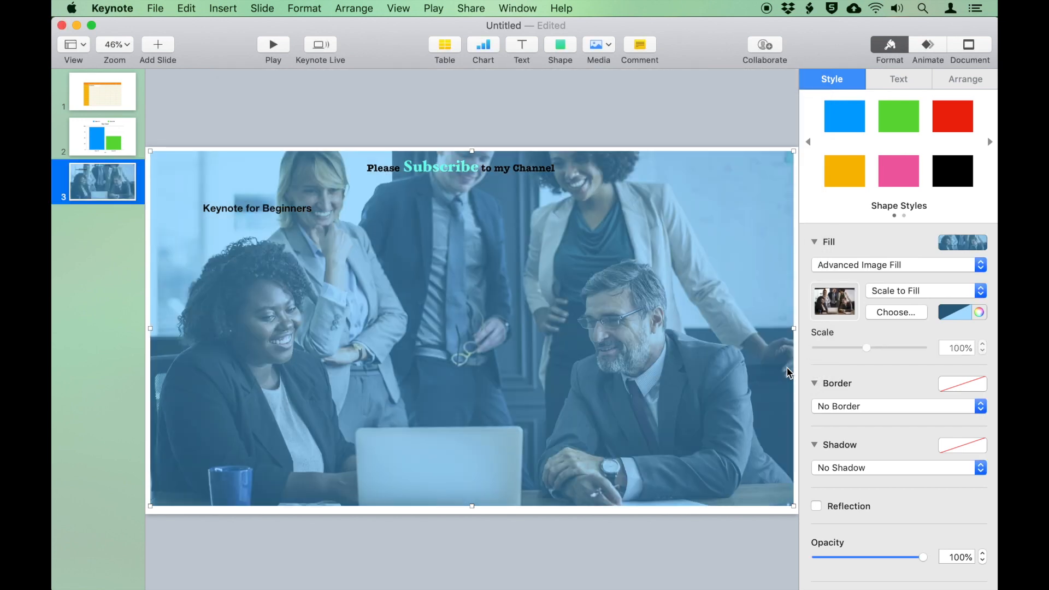
key("super+z")
left_click(449, 328)
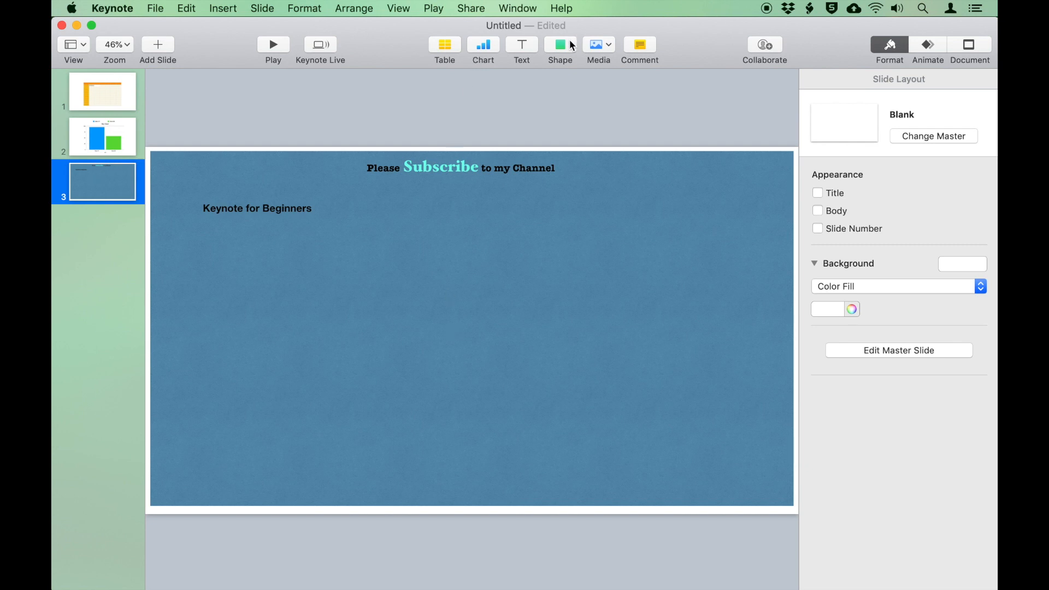
Insert a T-shirt shape from the Objects shape library and size it on the slide
left_click(571, 45)
scroll(585, 228, "down", 10)
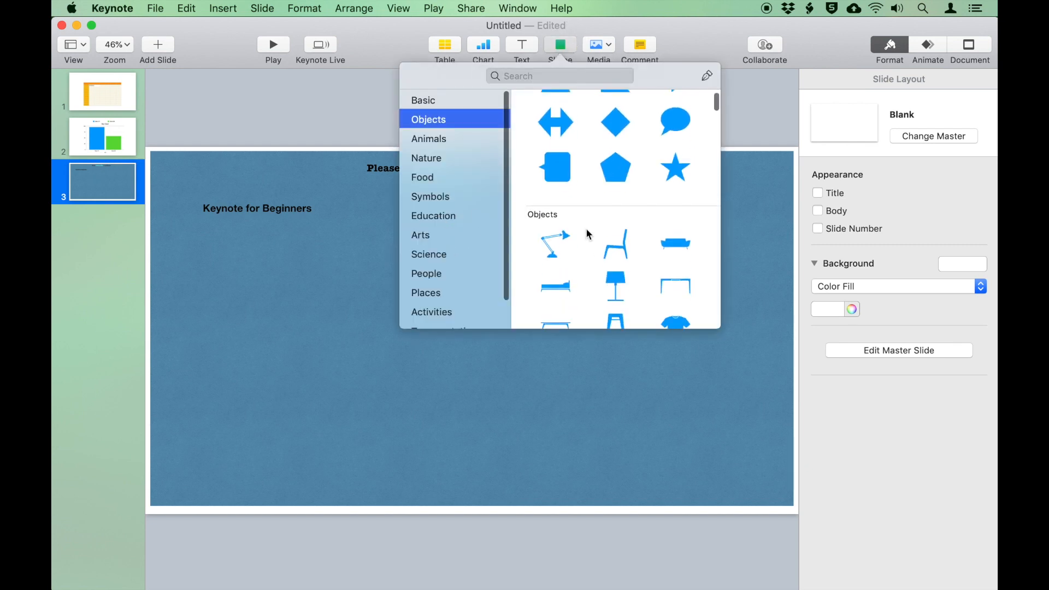
scroll(586, 229, "down", 3)
scroll(586, 230, "up", 3)
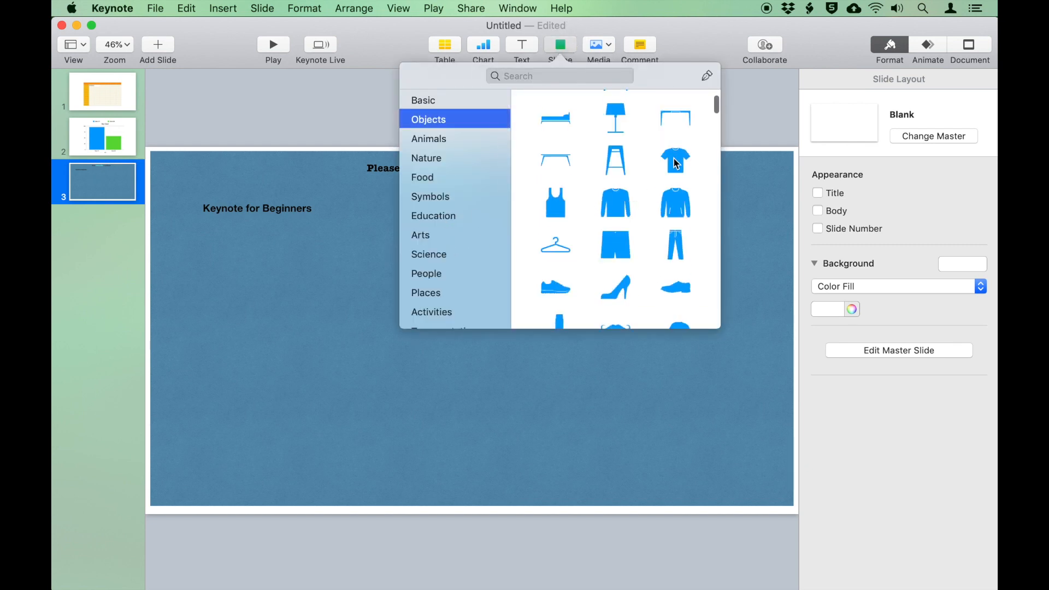
left_click_drag(675, 159, 614, 393)
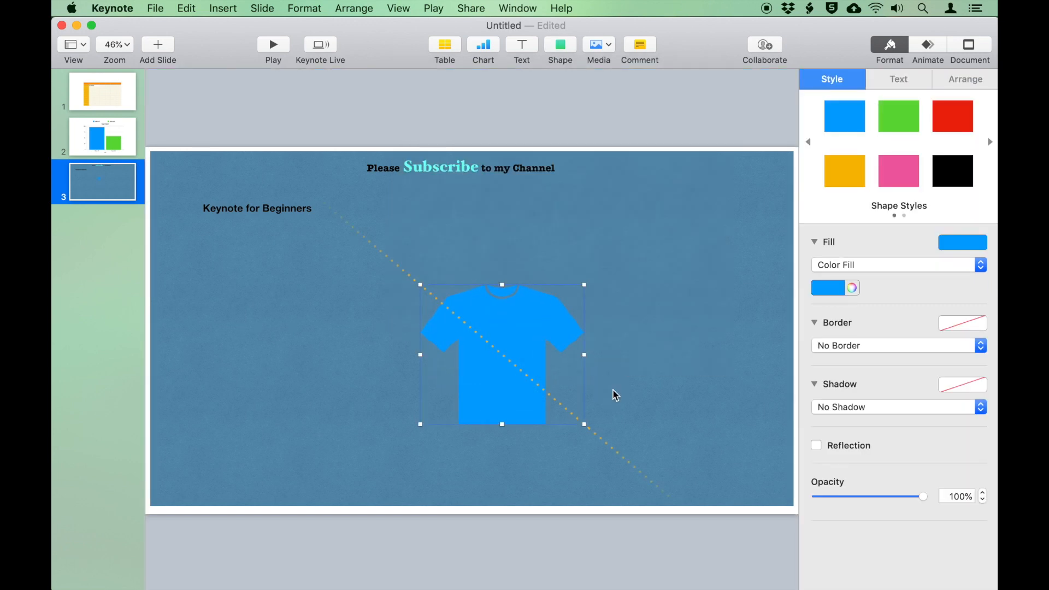
Give the T-shirt a yellow-to-blue gradient fill and move it to the slide's vertical centre
left_click(864, 267)
left_click(860, 277)
left_click(830, 287)
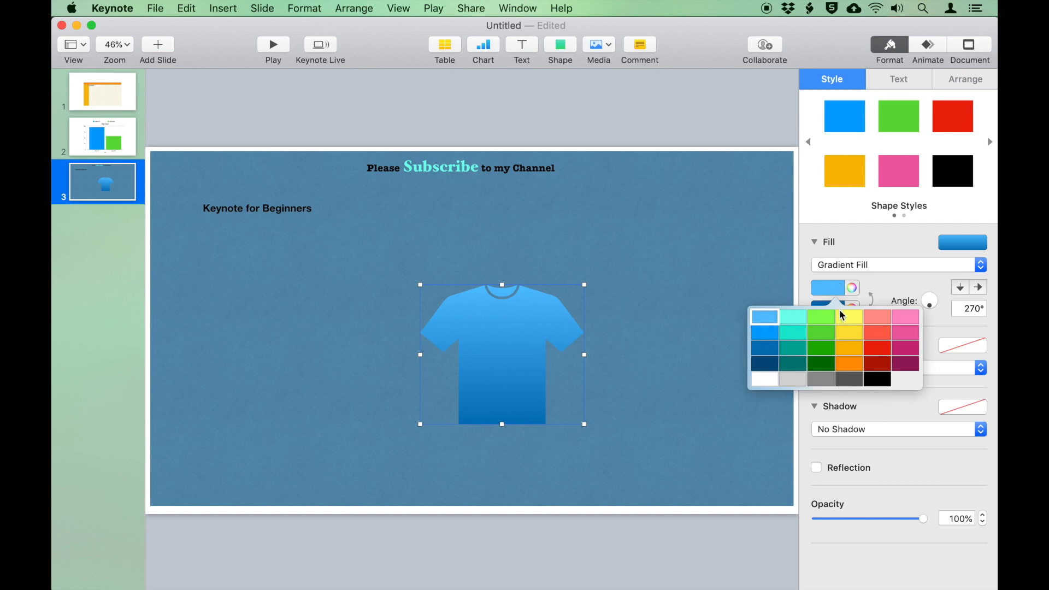
left_click(845, 313)
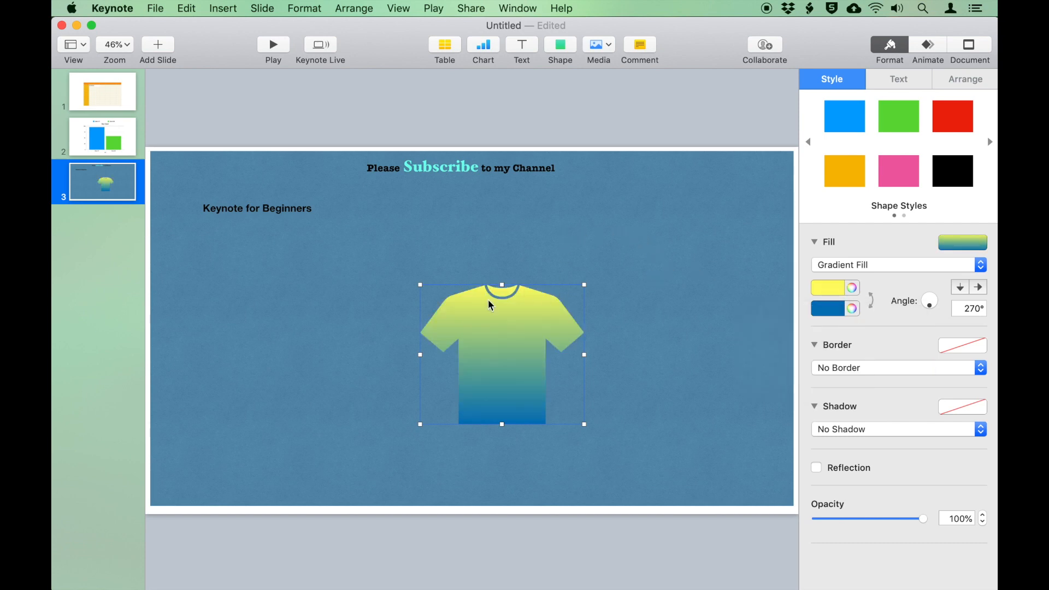
left_click_drag(488, 300, 492, 297)
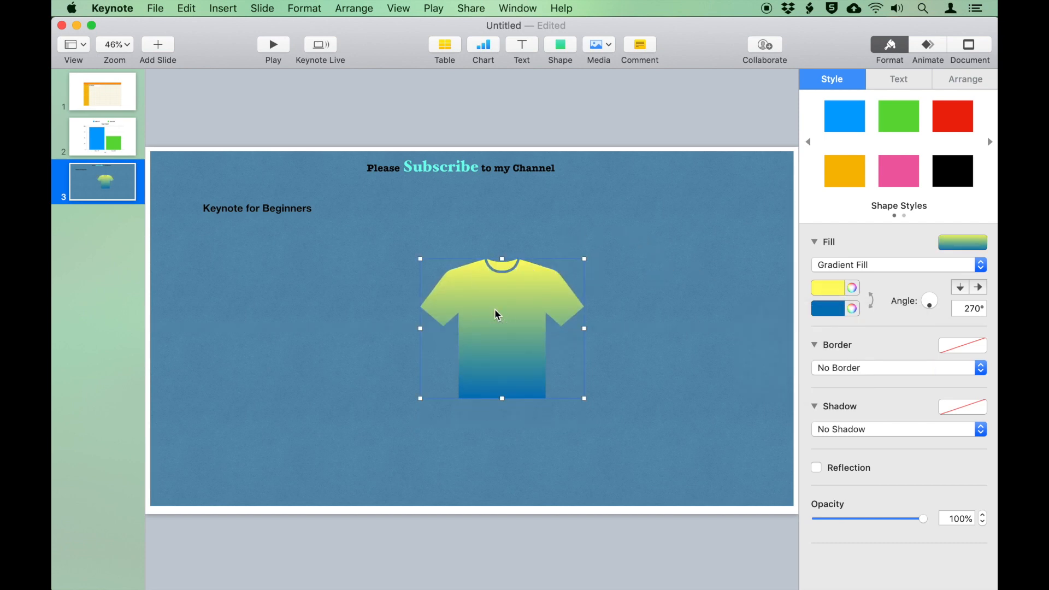
Type 'This is', 'My' and 'Shirt' on three lines inside the T-shirt
double_click(495, 310)
type("This is")
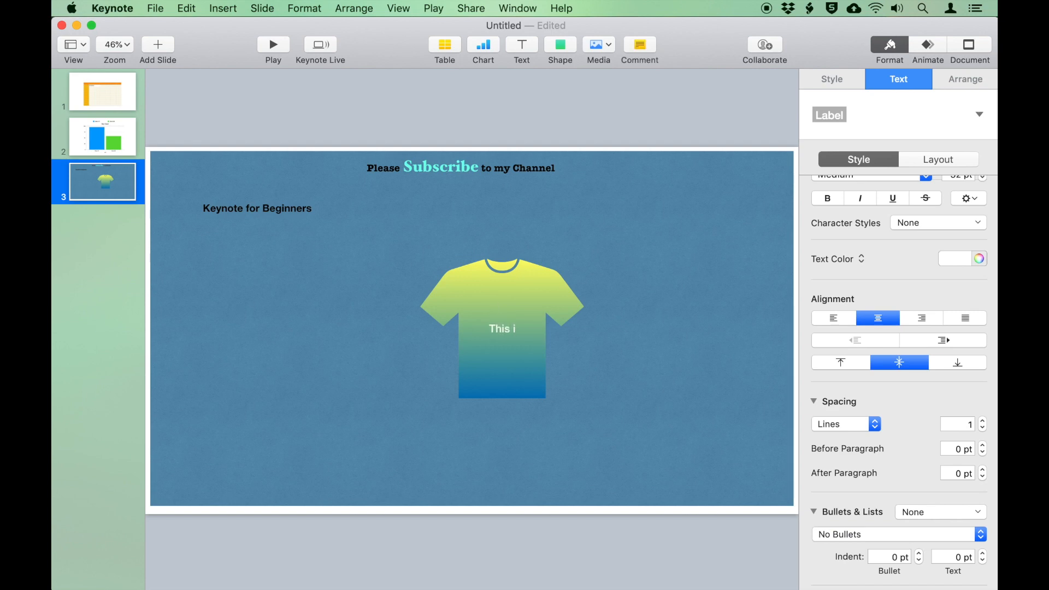
key("Return")
type("My")
key("Return")
type("Shirt")
Try an orange colour on the shirt's text, then move the T-shirt to the upper right
left_click_drag(487, 314, 515, 345)
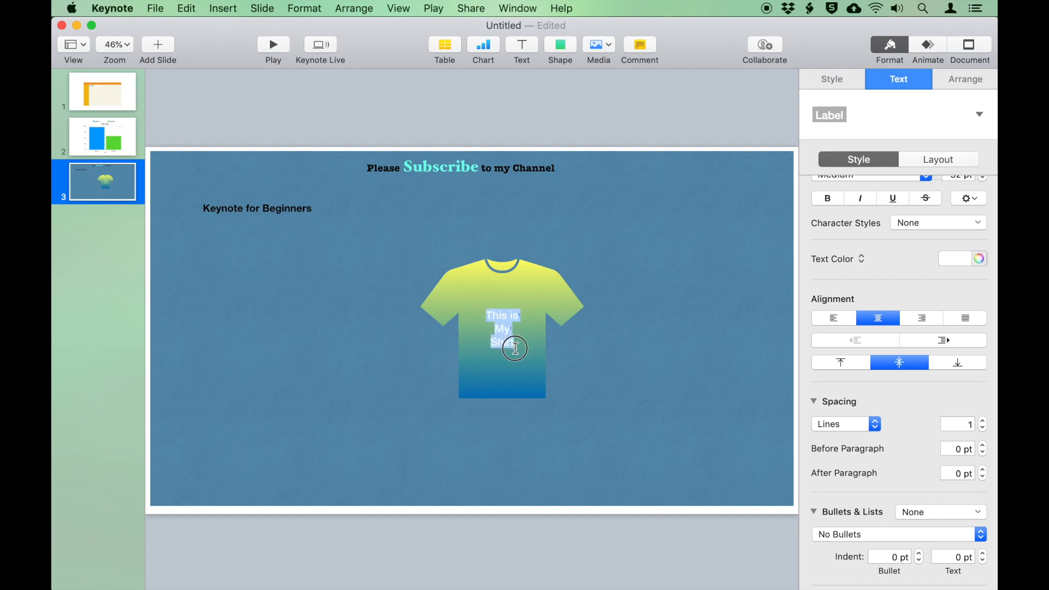
left_click(953, 259)
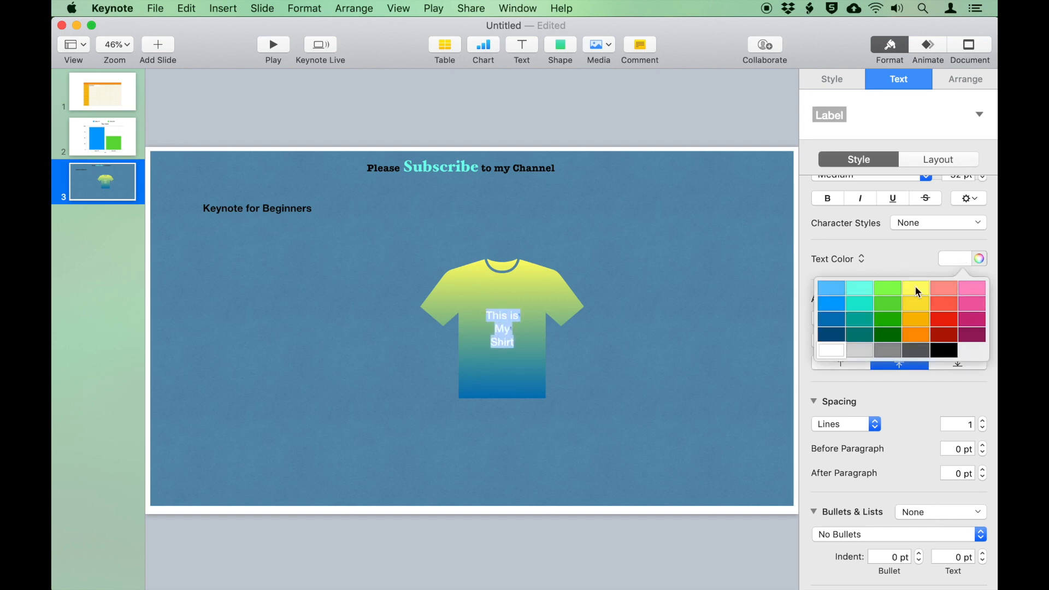
left_click(918, 322)
left_click(533, 334)
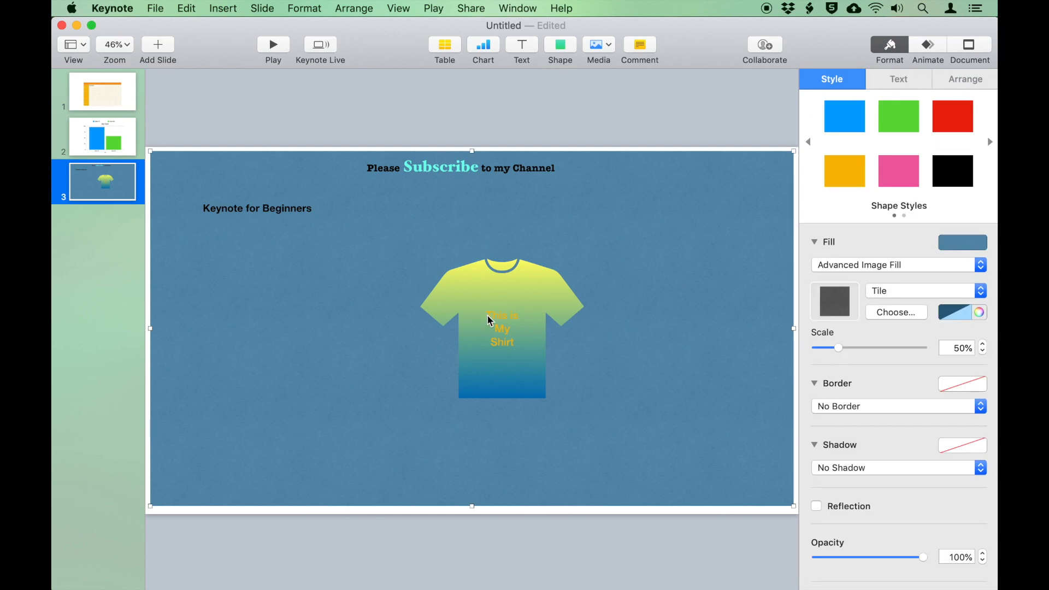
left_click(488, 316)
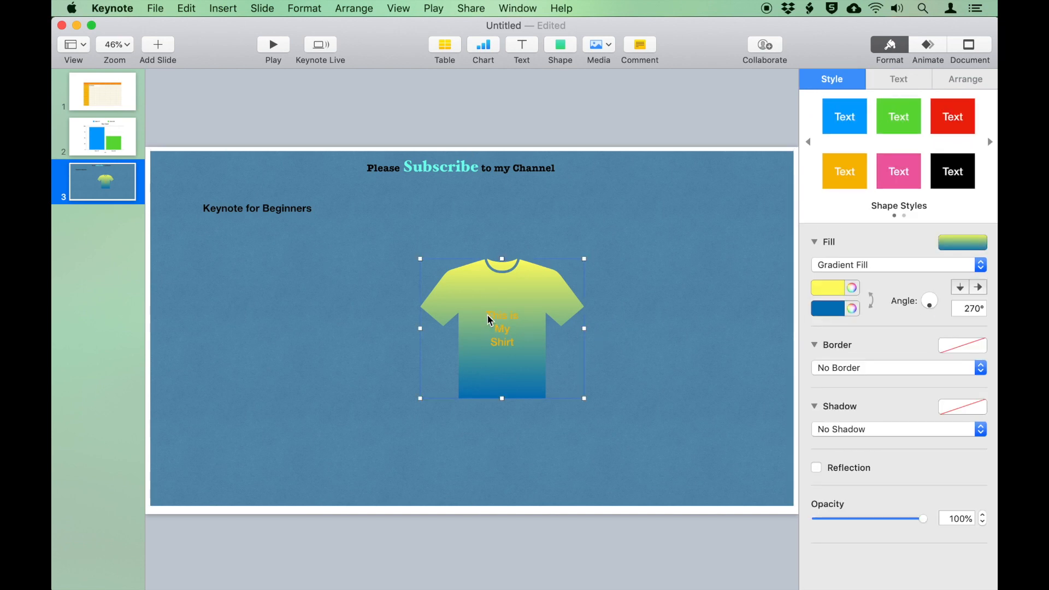
left_click_drag(526, 294, 715, 205)
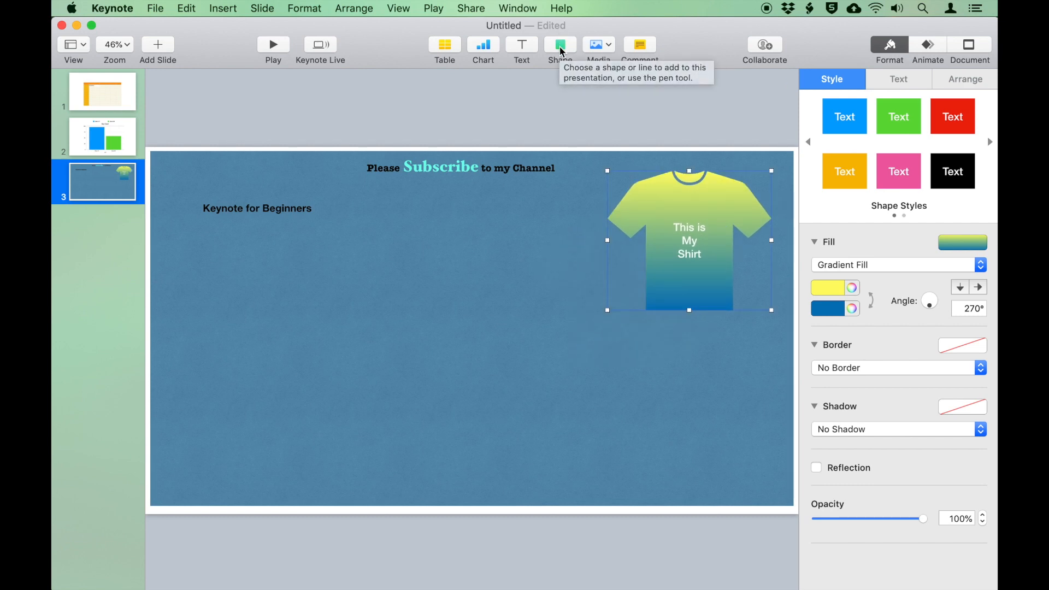
Start a pen-drawn outline in the lower left: base point, point above, peak, then down right
left_click(560, 46)
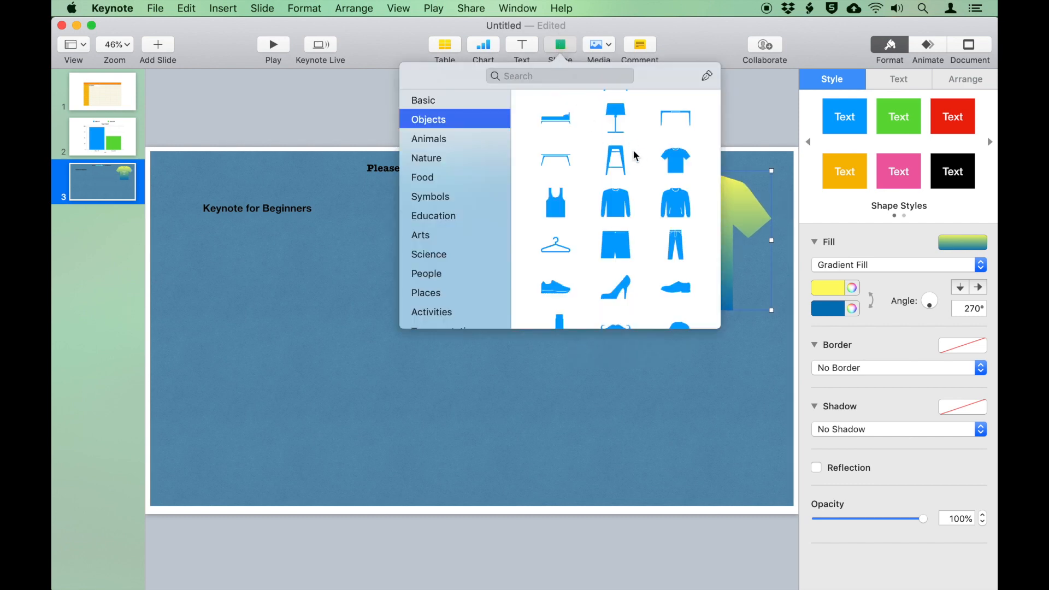
scroll(633, 149, "up", 5)
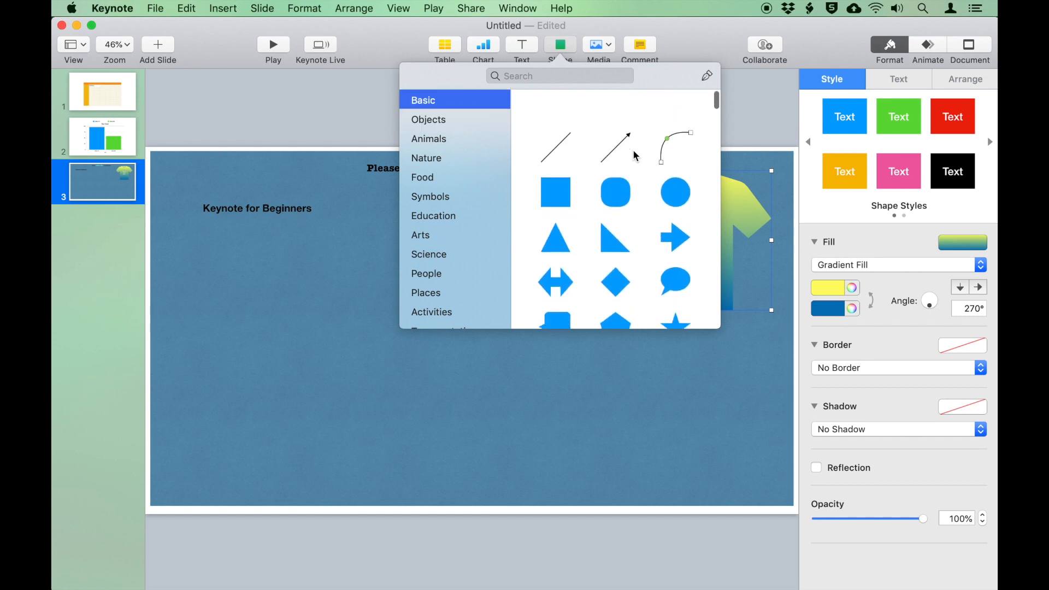
left_click(710, 78)
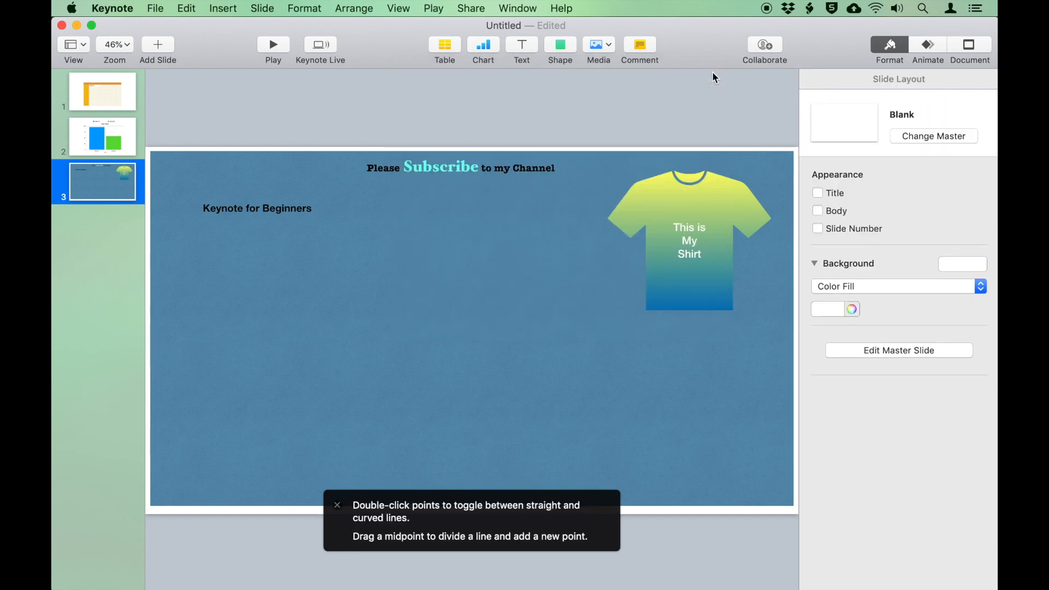
left_click(315, 388)
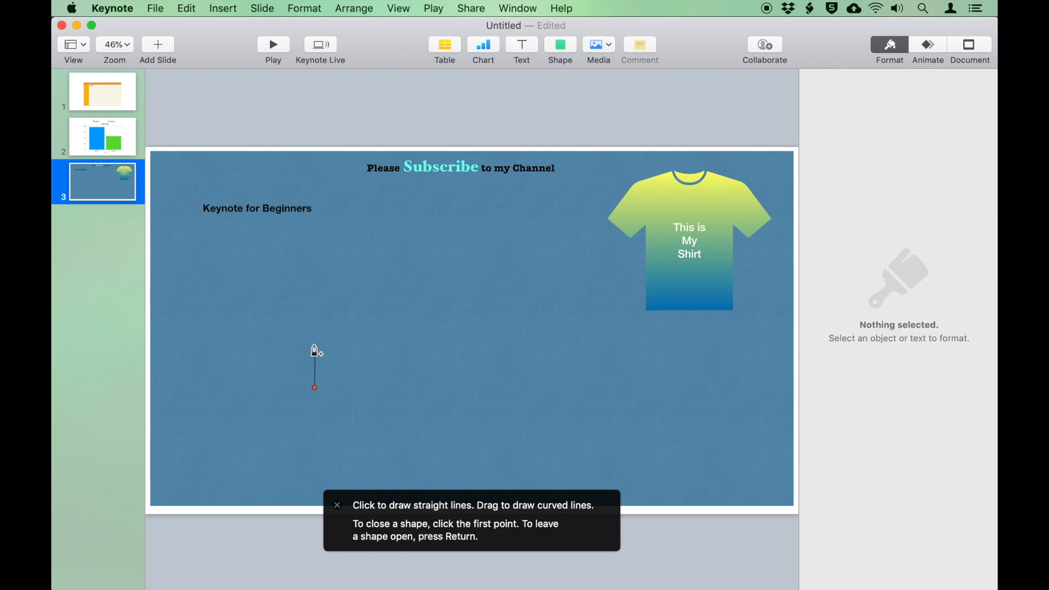
left_click(315, 345)
left_click(346, 308)
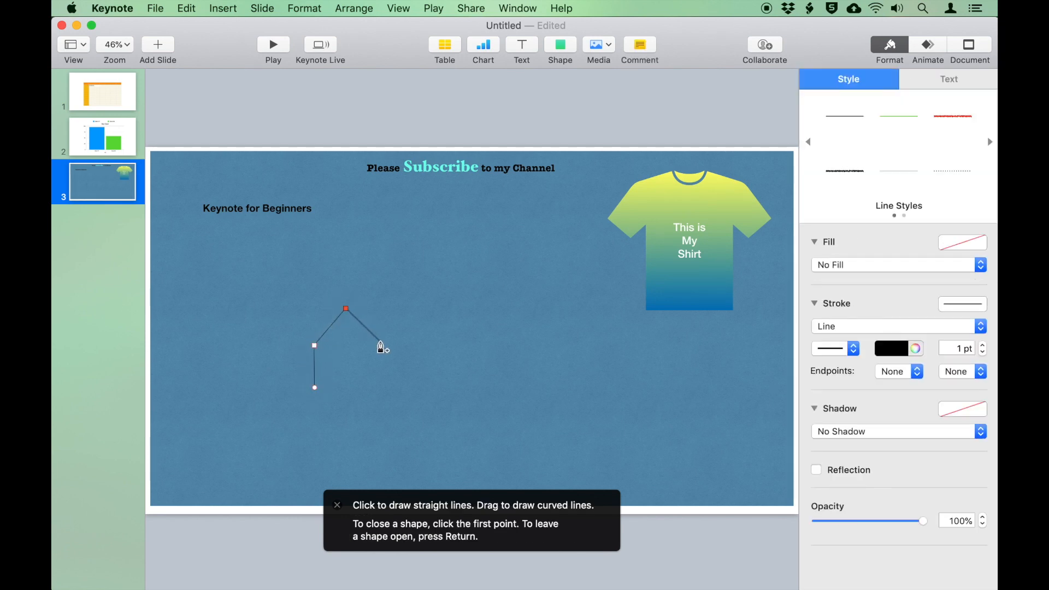
left_click(381, 344)
Continue the outline around the right, bottom and left, closing it at the first point
left_click(381, 388)
left_click(430, 399)
left_click(417, 452)
left_click(344, 460)
left_click(272, 448)
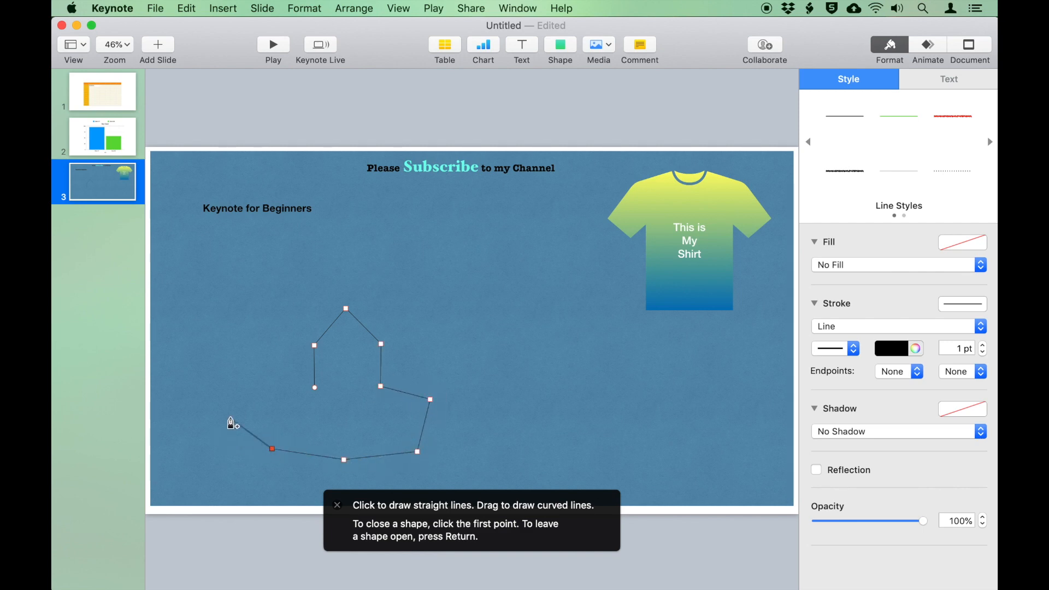
left_click(268, 397)
left_click(315, 387)
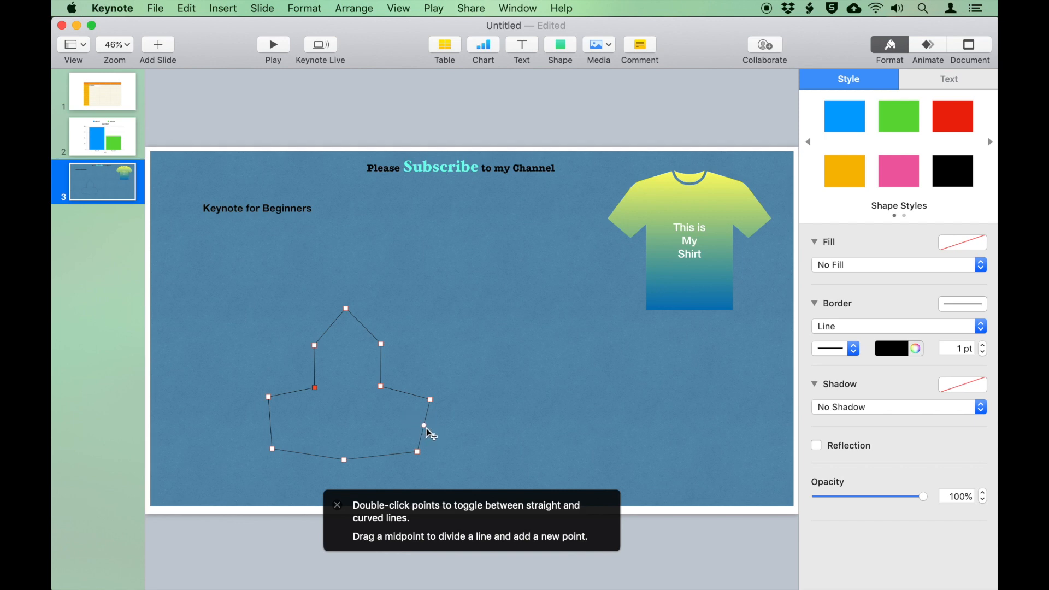
Drag the outline's edge points to curve its right, left, bottom and upper edges smoothly
mouse_move(424, 426)
left_mouse_down()
mouse_move(479, 429)
mouse_move(444, 421)
left_mouse_up()
left_click_drag(270, 422, 250, 423)
left_click_drag(344, 460, 342, 446)
left_click_drag(330, 328, 371, 313)
left_click_drag(291, 372, 300, 373)
left_click_drag(380, 386, 402, 372)
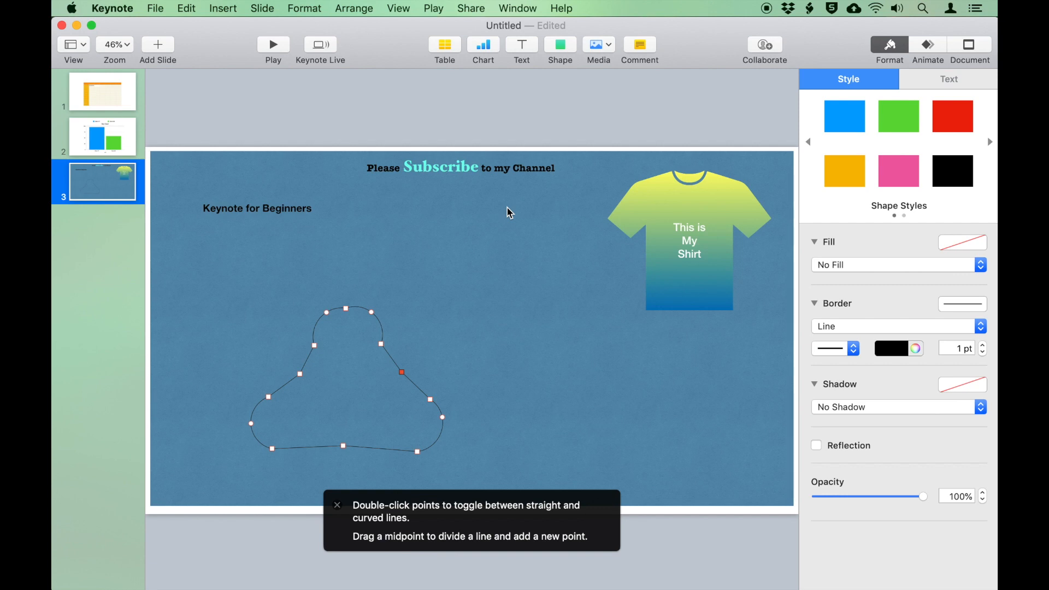
Add a circle inside the top of the outline and fill it white
left_click(563, 45)
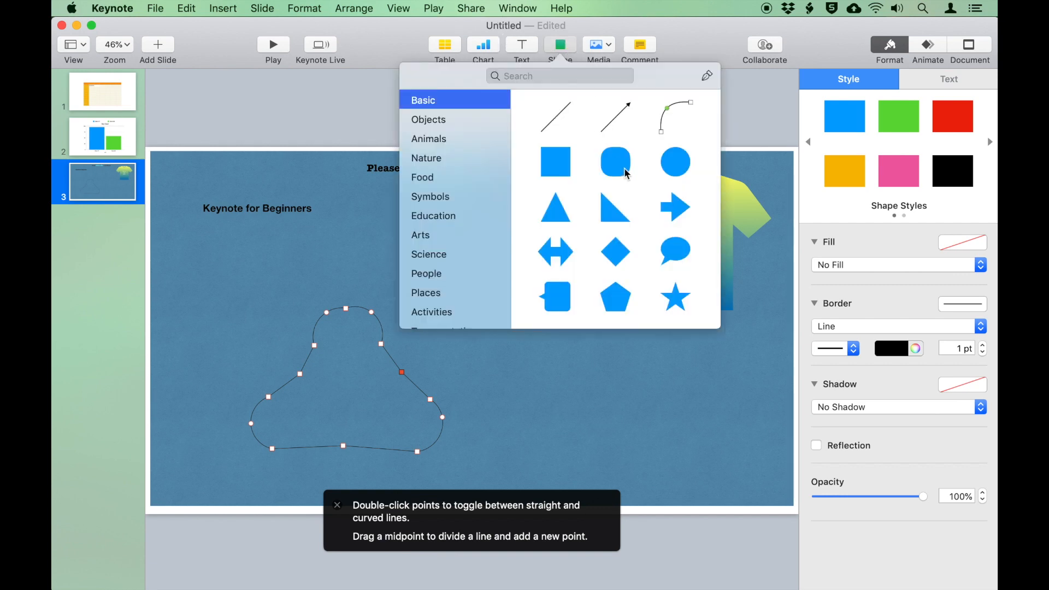
left_click(675, 160)
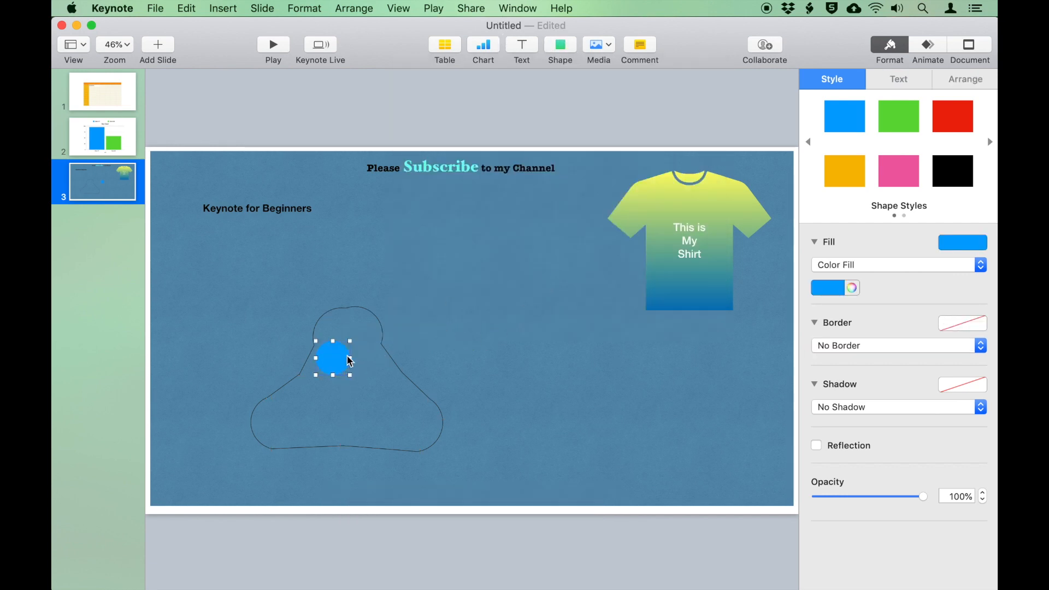
left_click(829, 295)
left_click(763, 377)
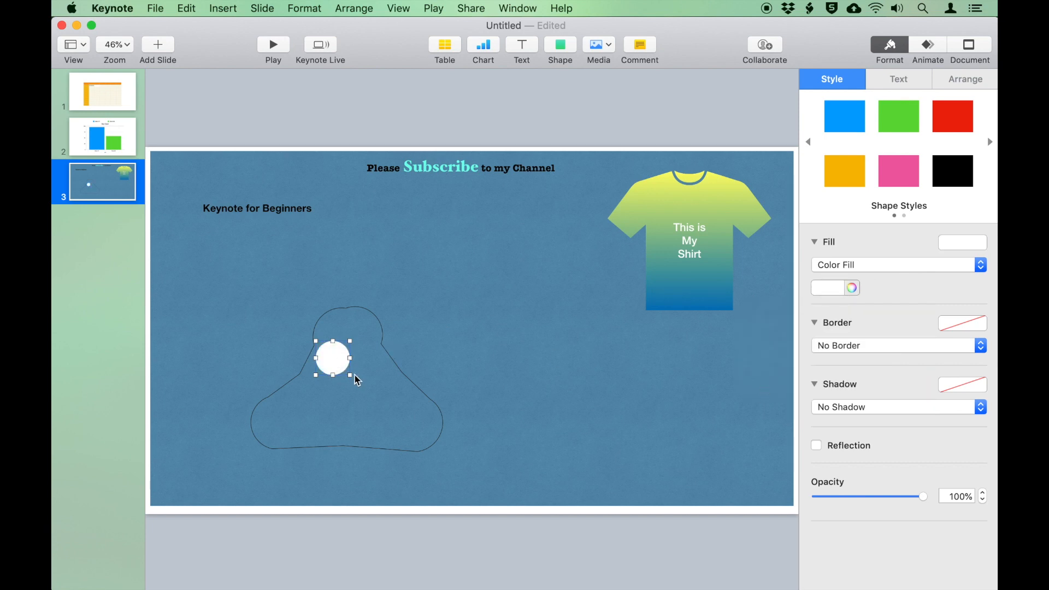
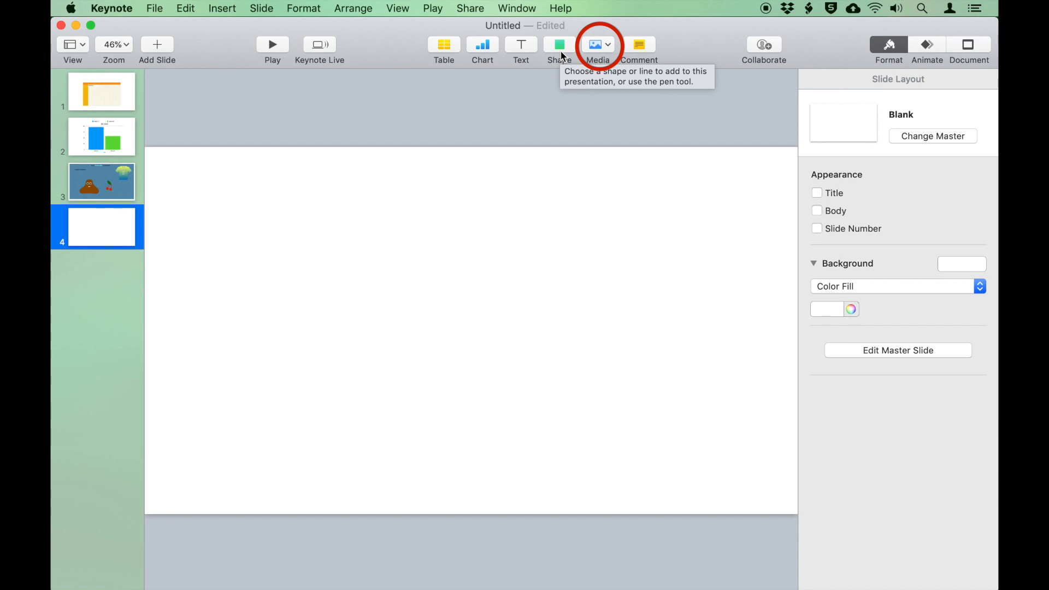
Insert golden-gate-bridge-388917_1920.jpg on slide 4, shrink it and centre it on the slide
left_click(598, 45)
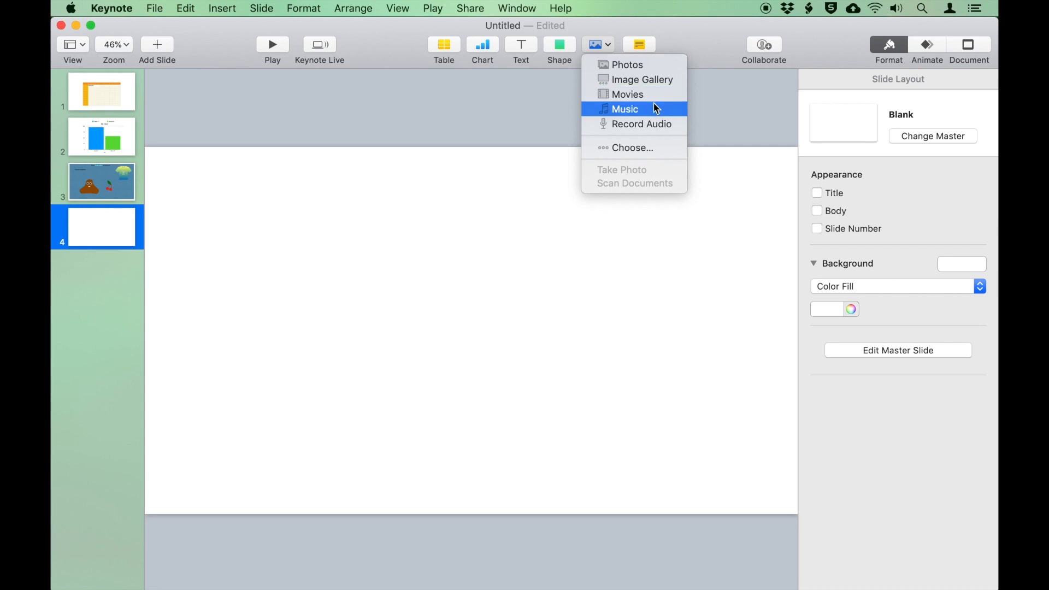
left_click(667, 68)
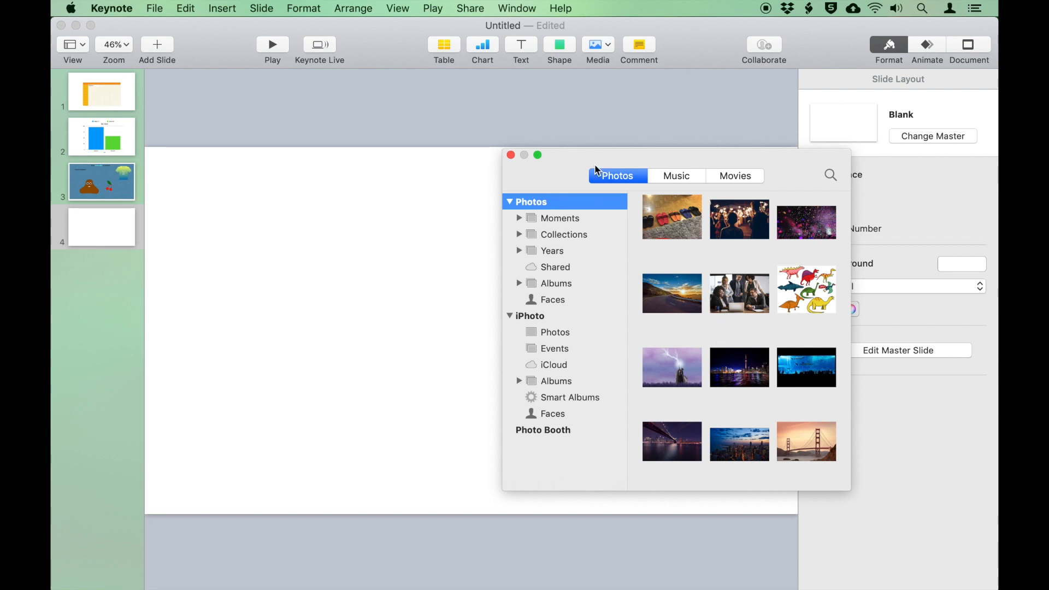
left_click(510, 155)
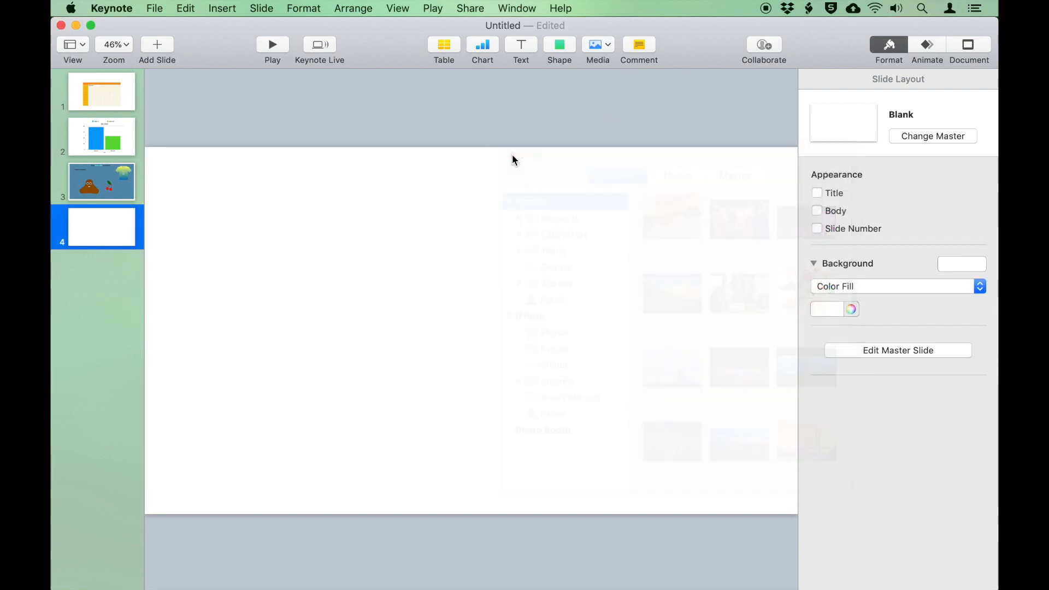
left_click(607, 45)
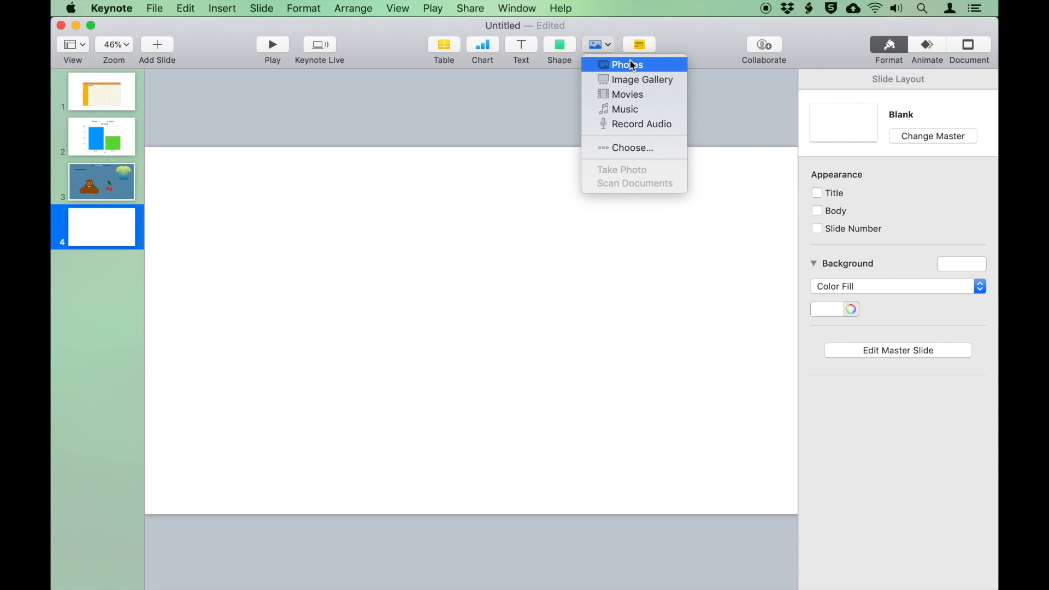
left_click(667, 148)
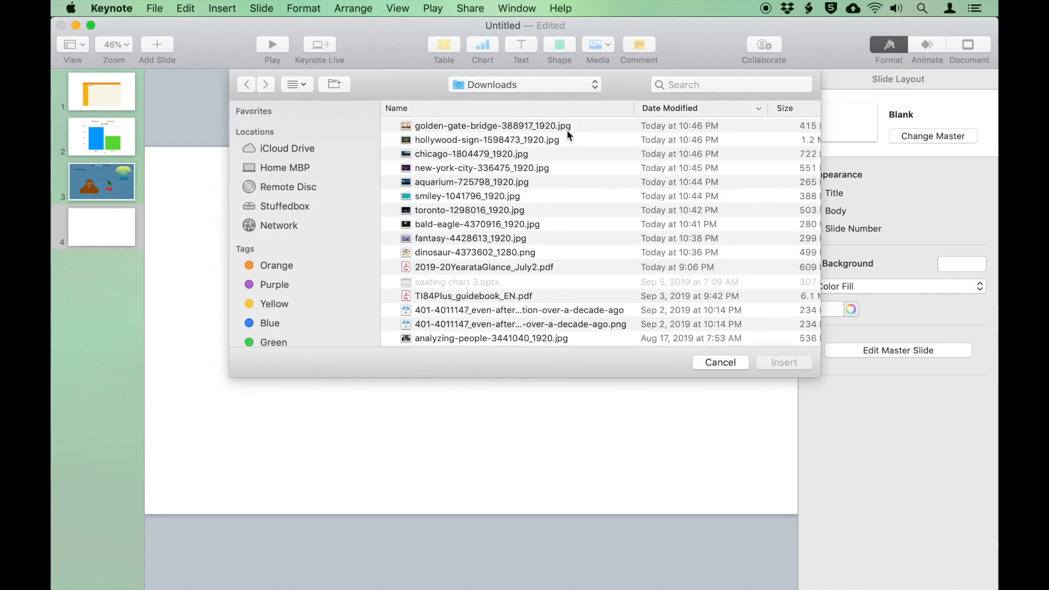
left_click(565, 129)
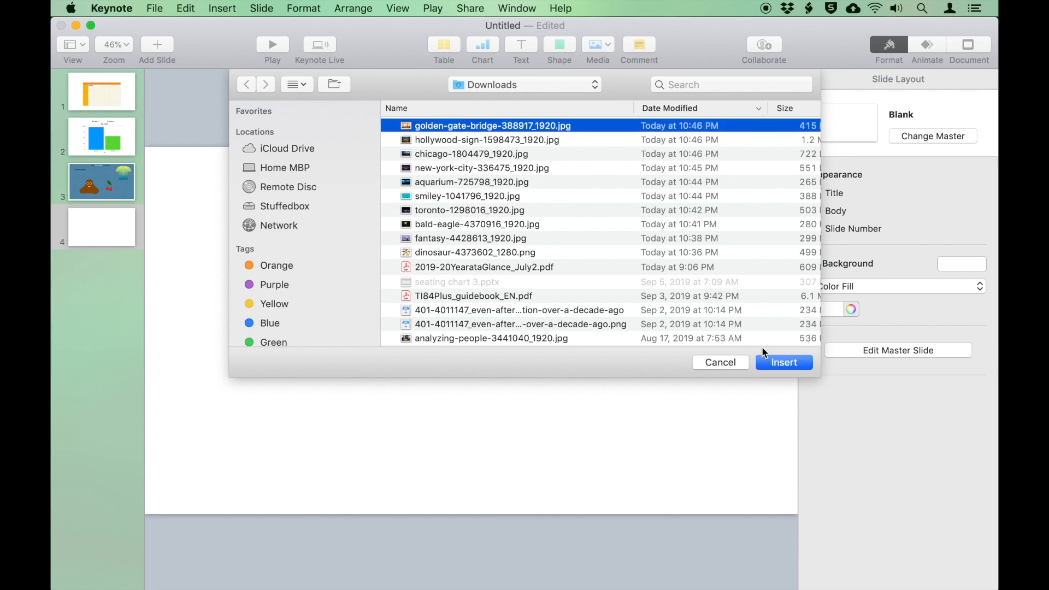
left_click(805, 366)
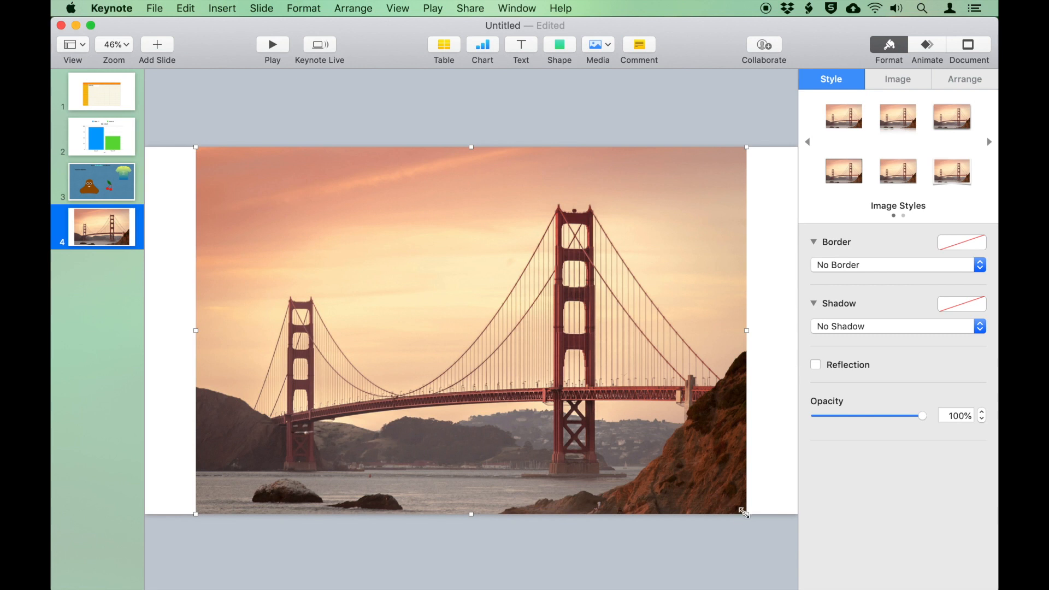
left_click_drag(746, 514, 552, 361)
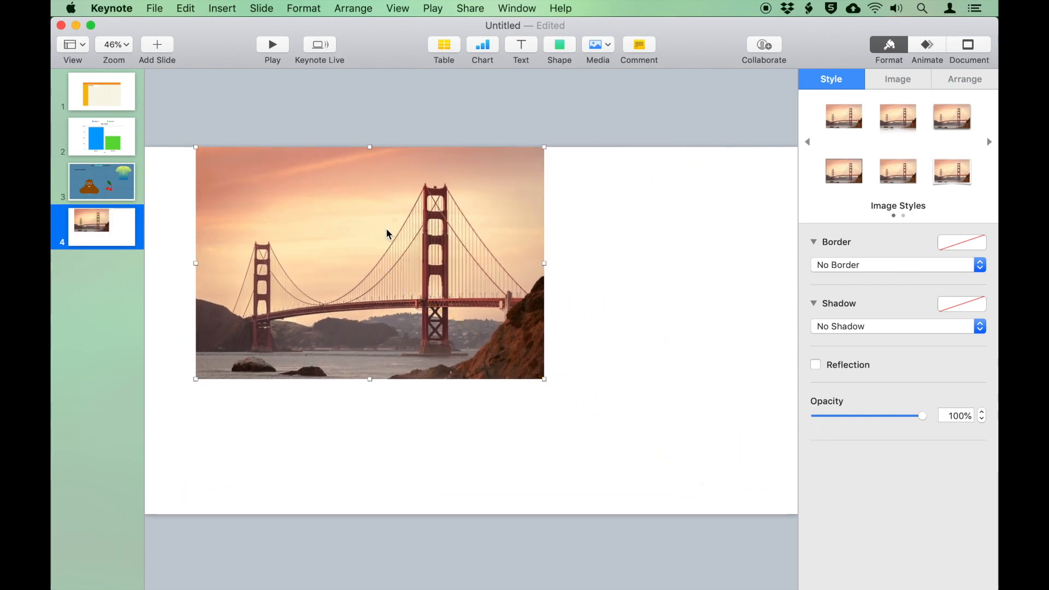
left_click_drag(388, 233, 484, 293)
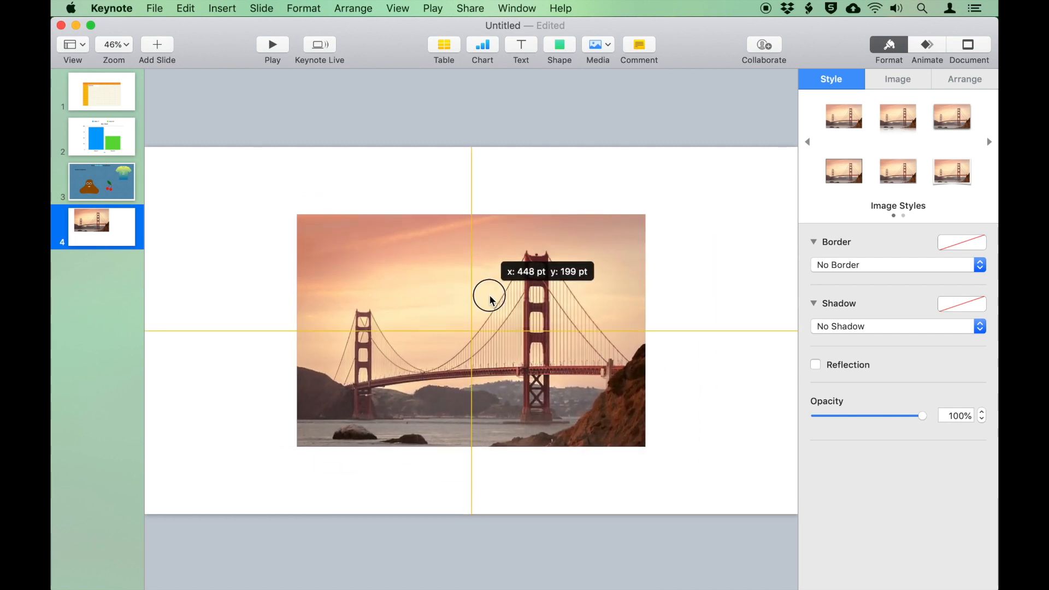
Add a Blank slide 5 containing an empty image gallery
left_click(160, 50)
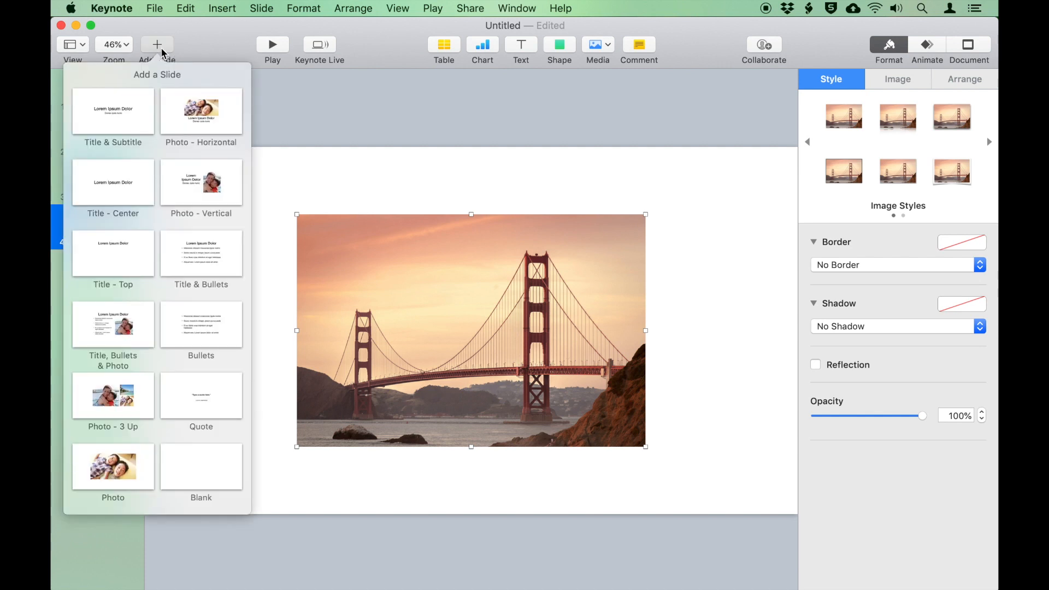
left_click(194, 460)
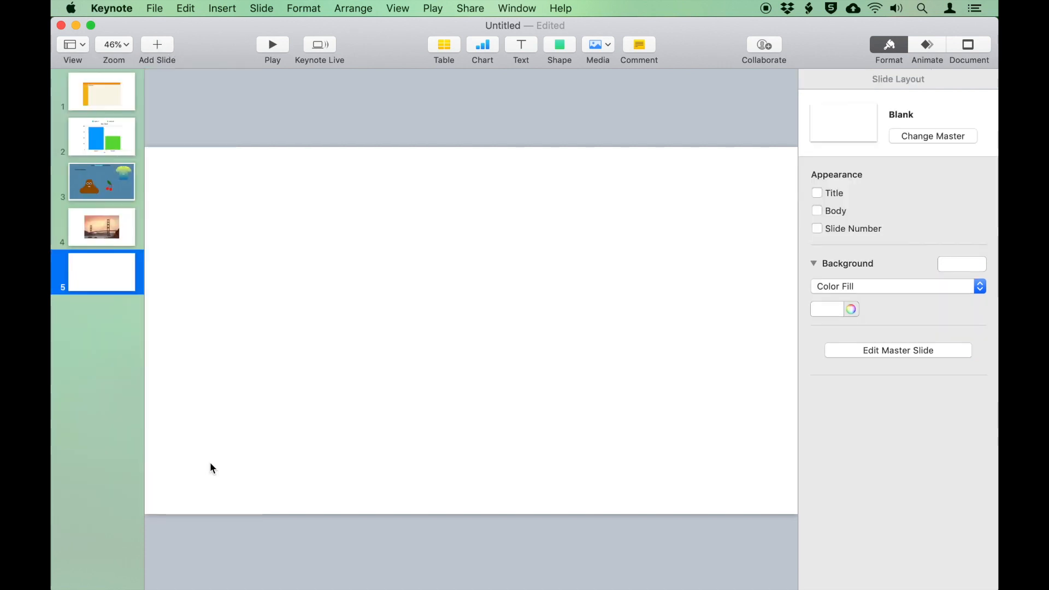
left_click(604, 45)
left_click(616, 80)
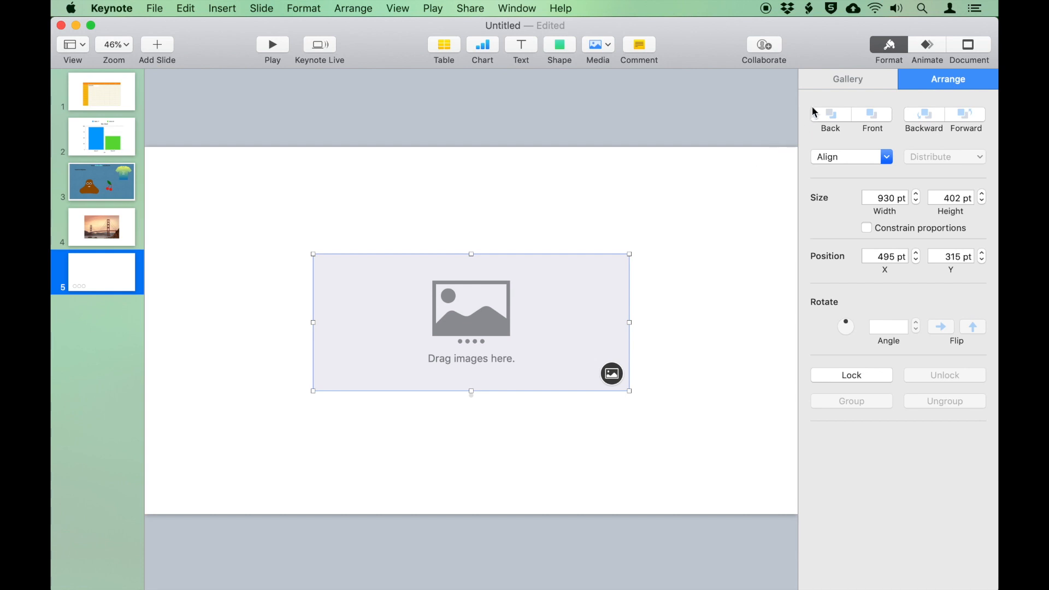
Fill the gallery with the golden-gate-bridge, hollywood-sign, chicago and new-york-city photos
left_click(887, 86)
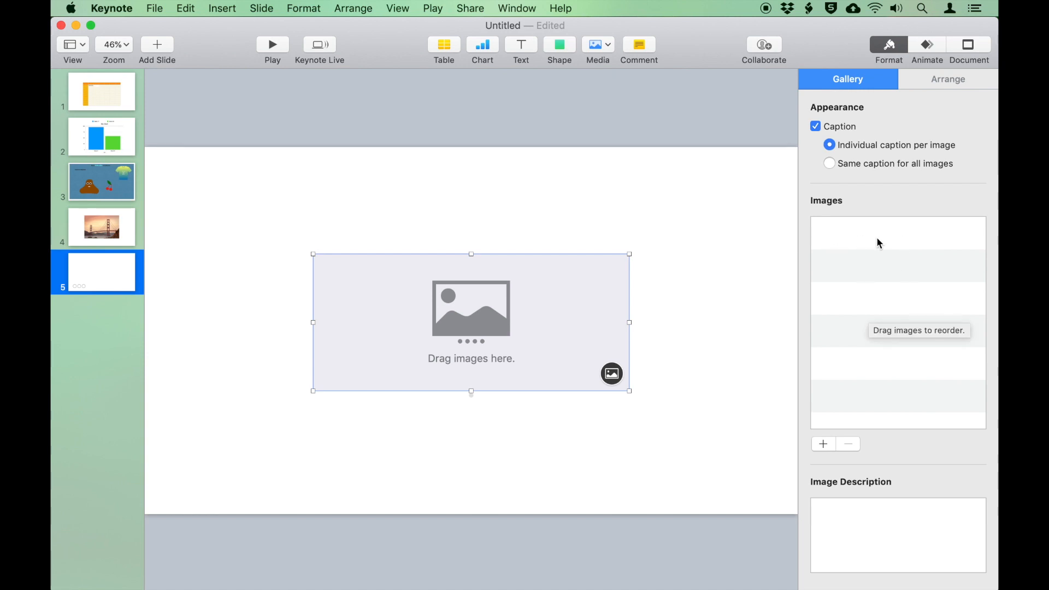
left_click(824, 444)
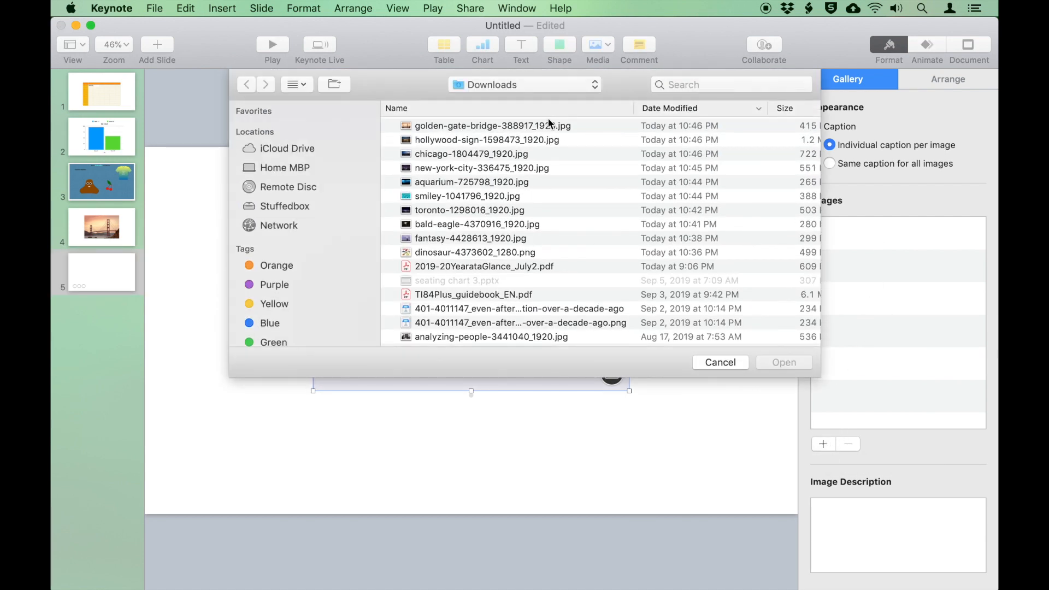
left_click(548, 125)
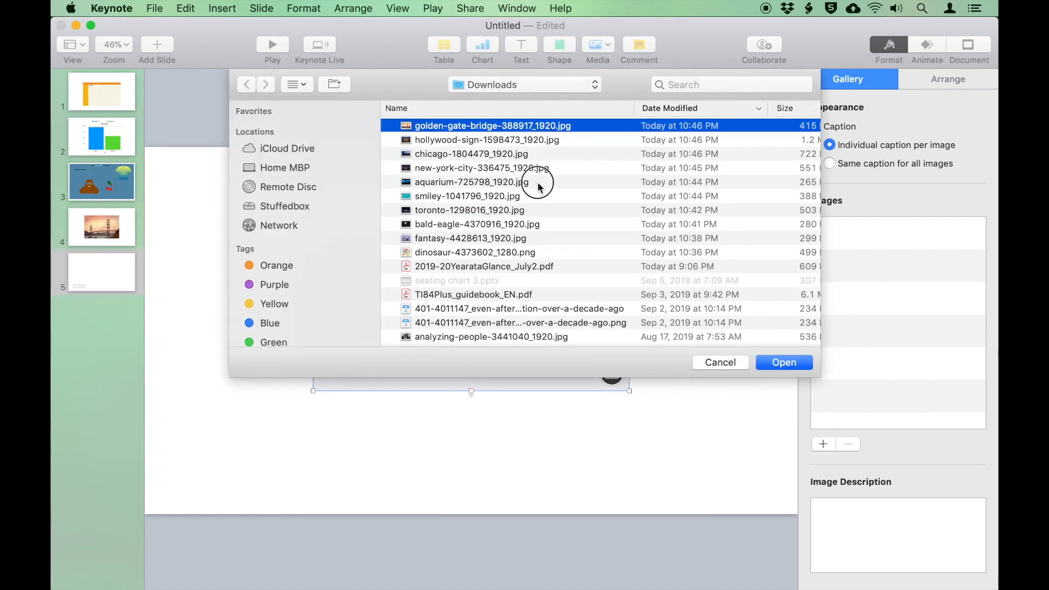
left_click(537, 182, "shift")
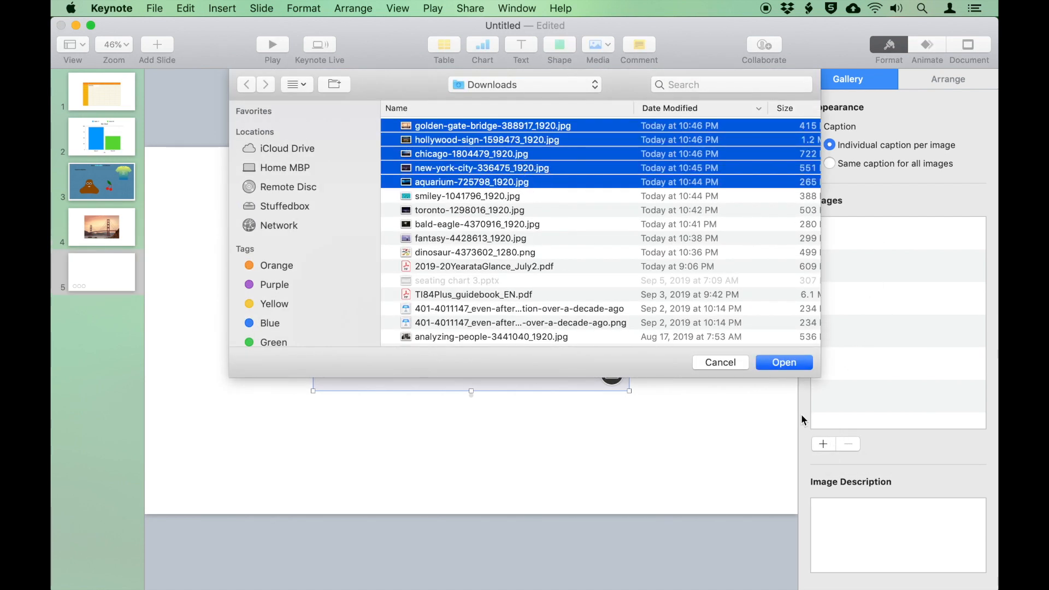
left_click(620, 129)
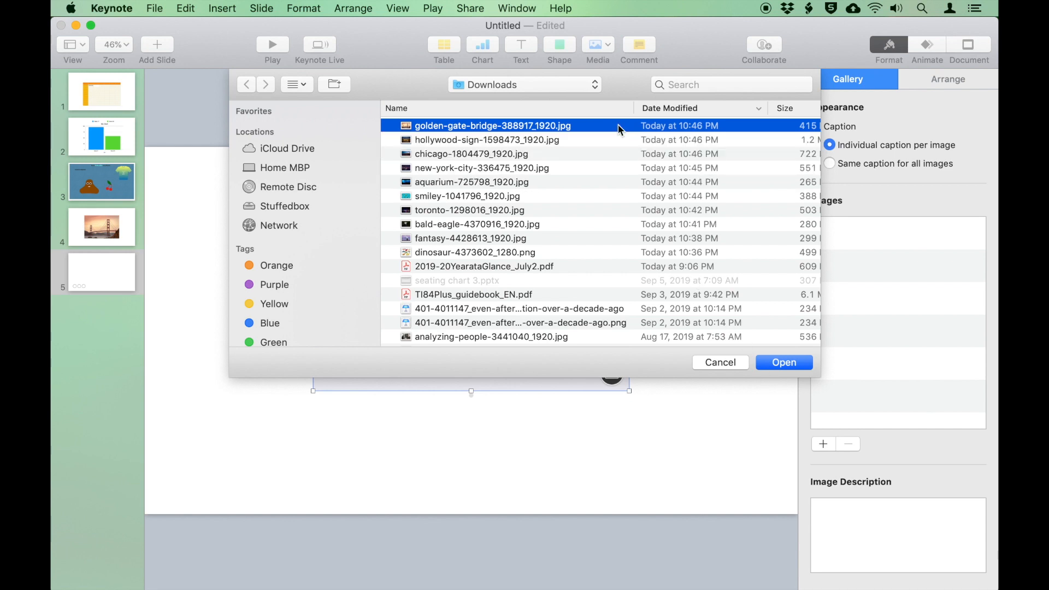
left_click(559, 174, "shift")
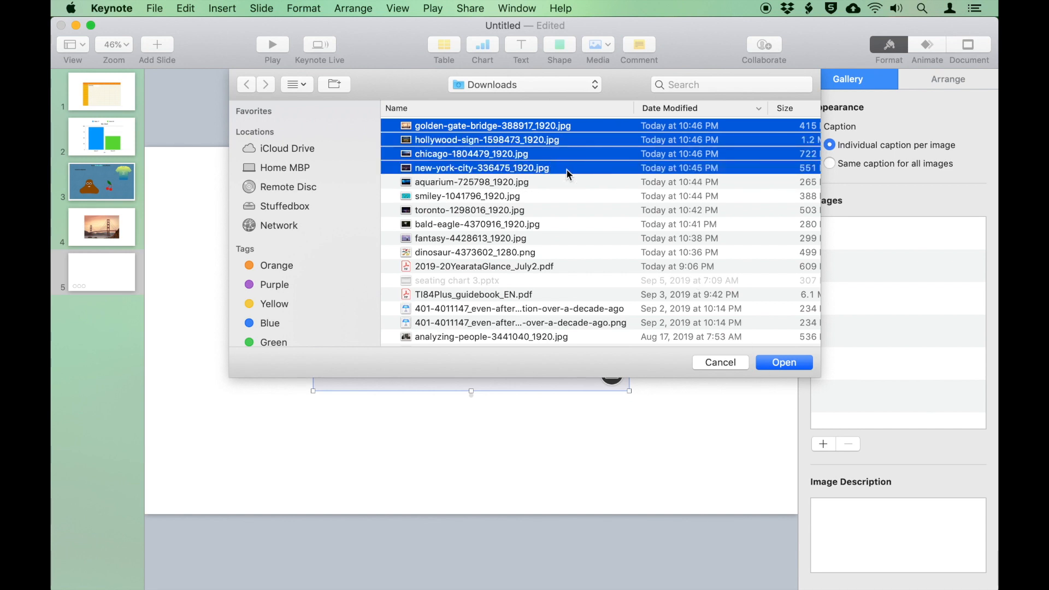
left_click(775, 363)
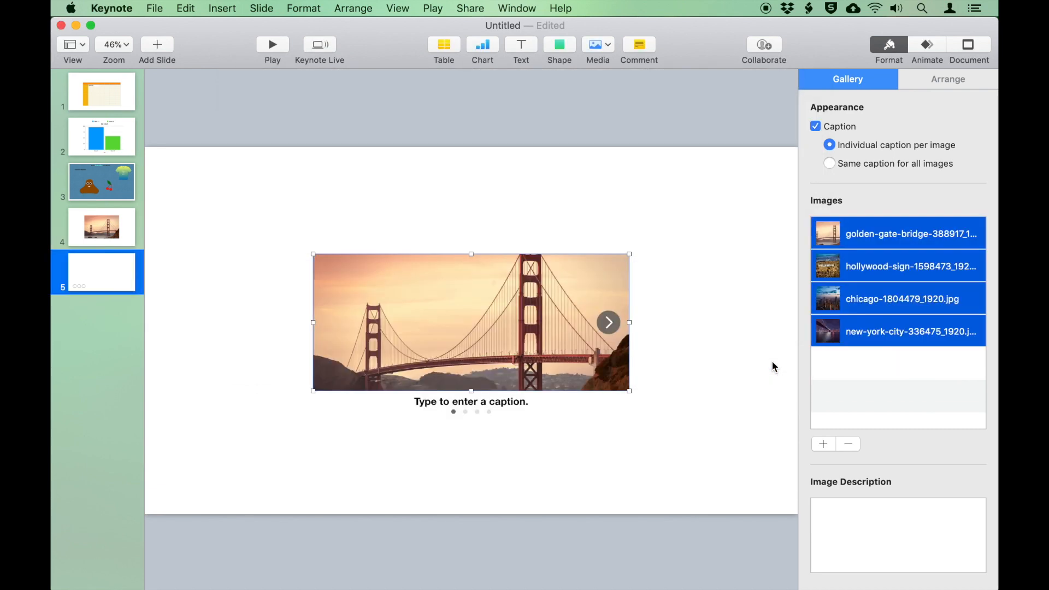
Browse through the gallery photos and caption the Golden Gate photo 'San Francisco'
left_click(608, 322)
left_click(610, 323)
left_click(611, 325)
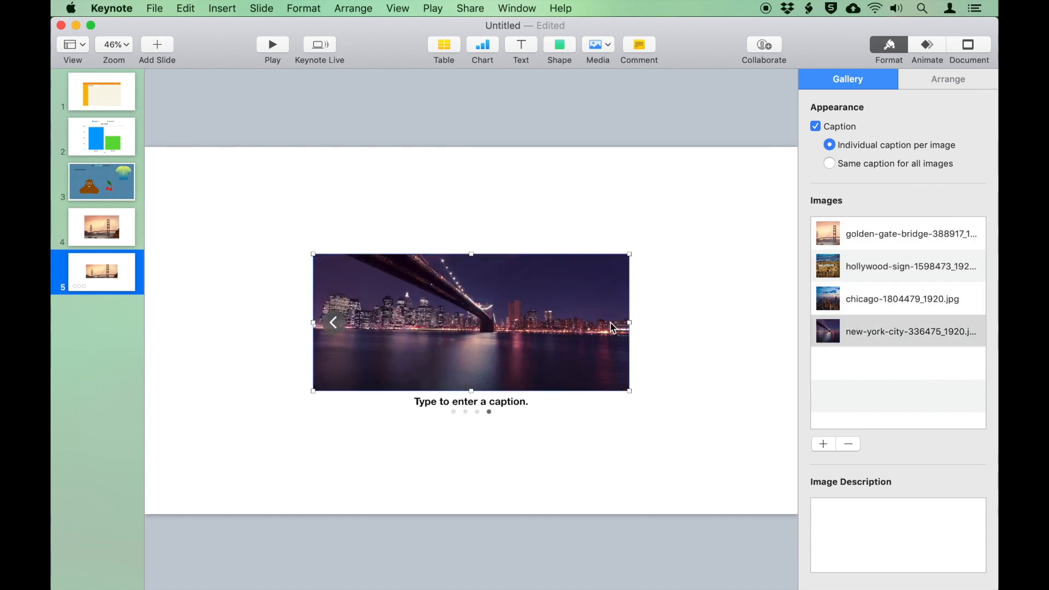
left_click(333, 328)
left_click(333, 327)
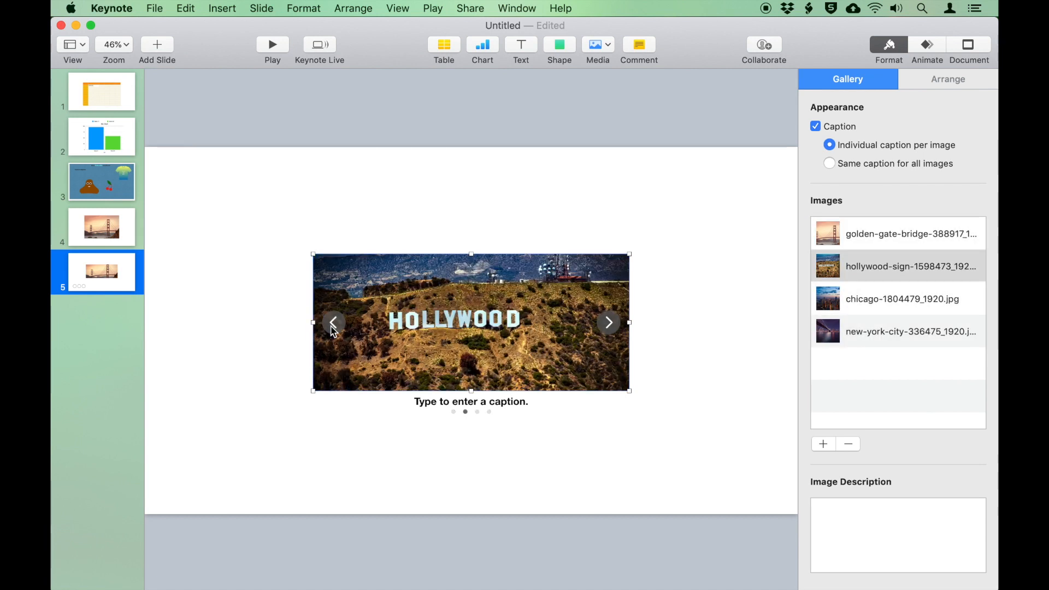
left_click(331, 325)
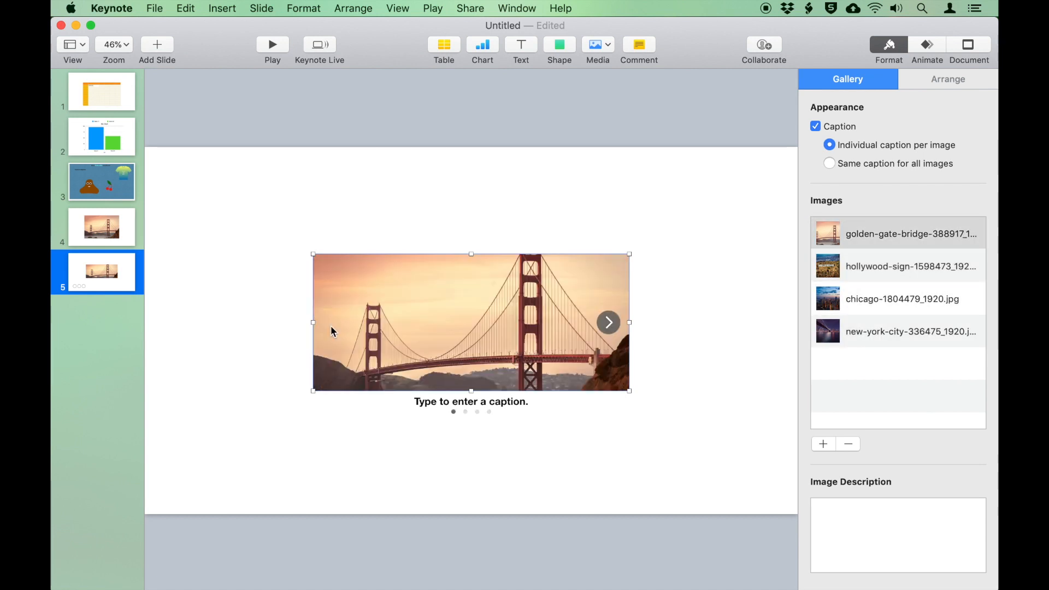
left_click(437, 401)
type("San Francisco")
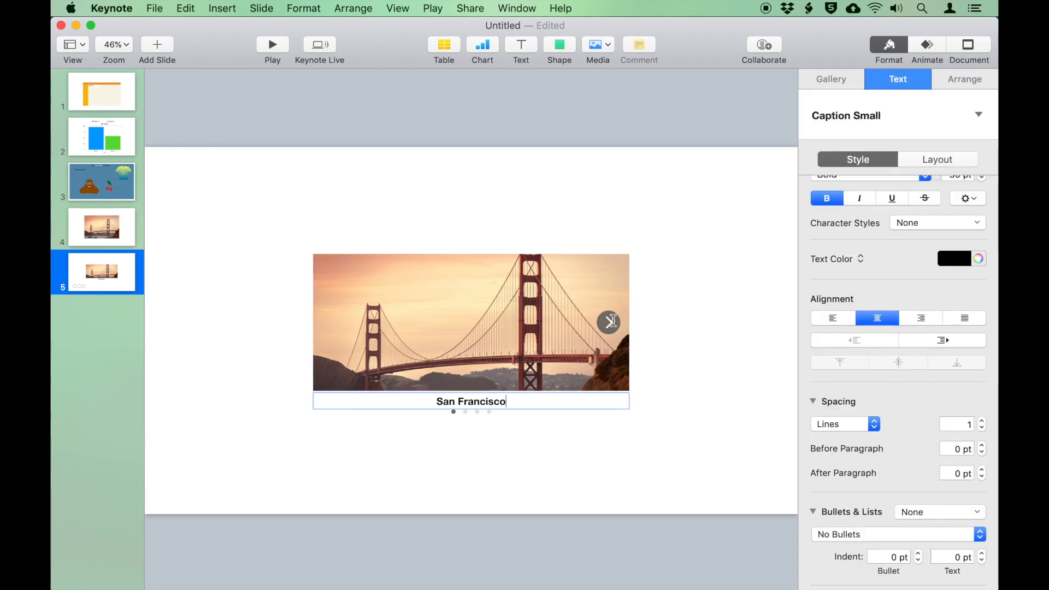
Caption the Hollywood photo 'Los Angeles'
left_click(611, 321)
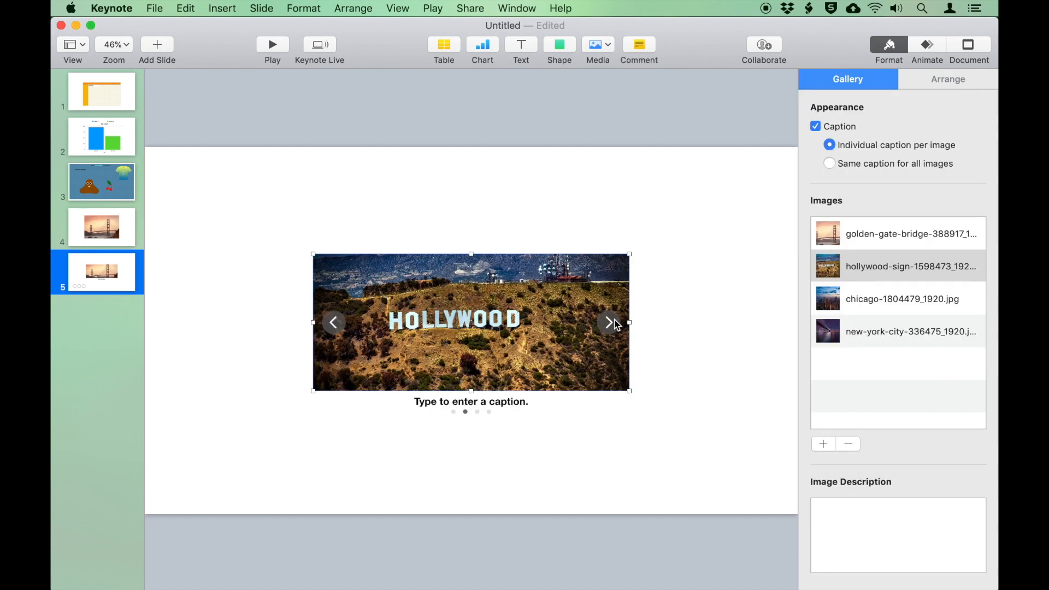
left_click(467, 406)
type("Los ")
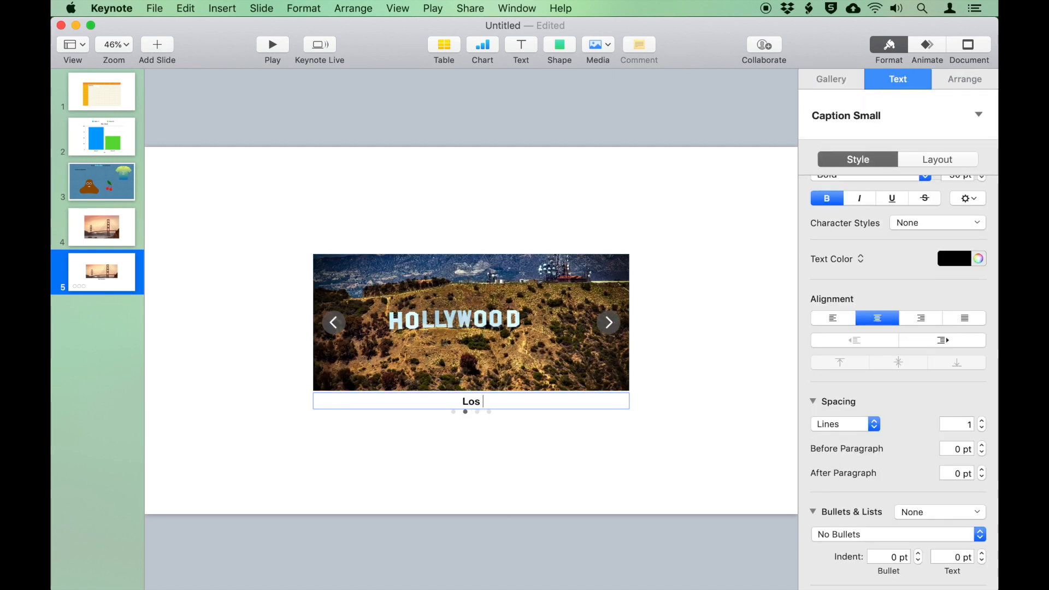
type("Angeles")
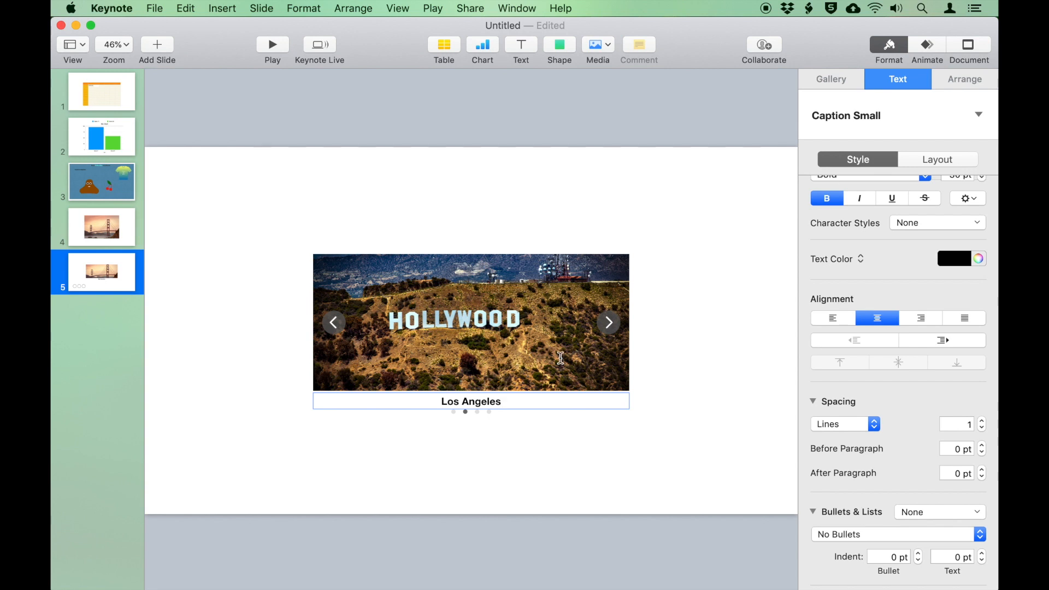
left_click(599, 352)
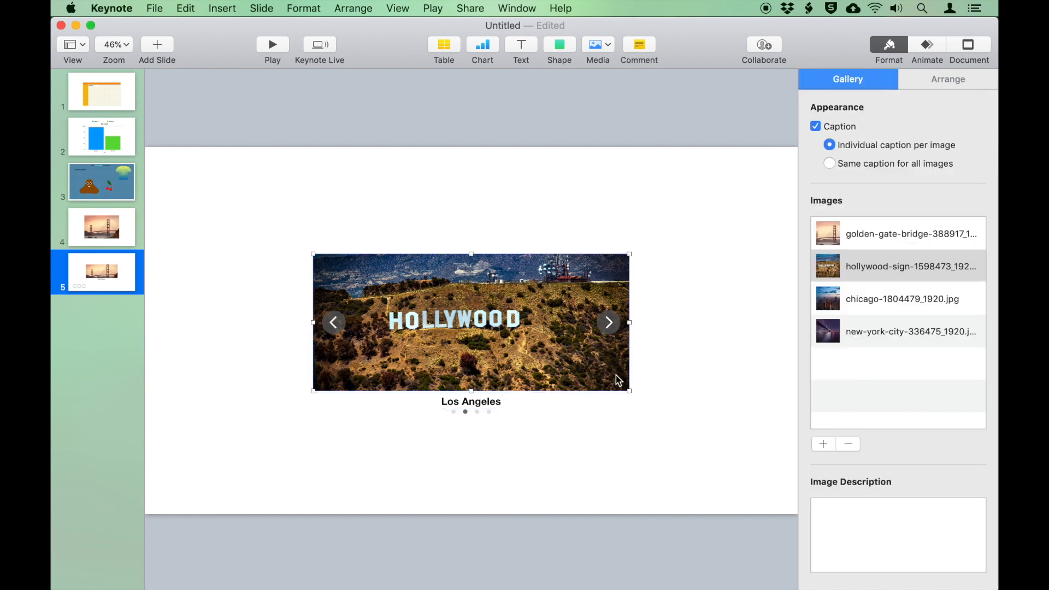
Enlarge the gallery to 1110 × 644 pt, centre it, and add the shared caption 'My Recent Trips'
left_click_drag(313, 254, 251, 172)
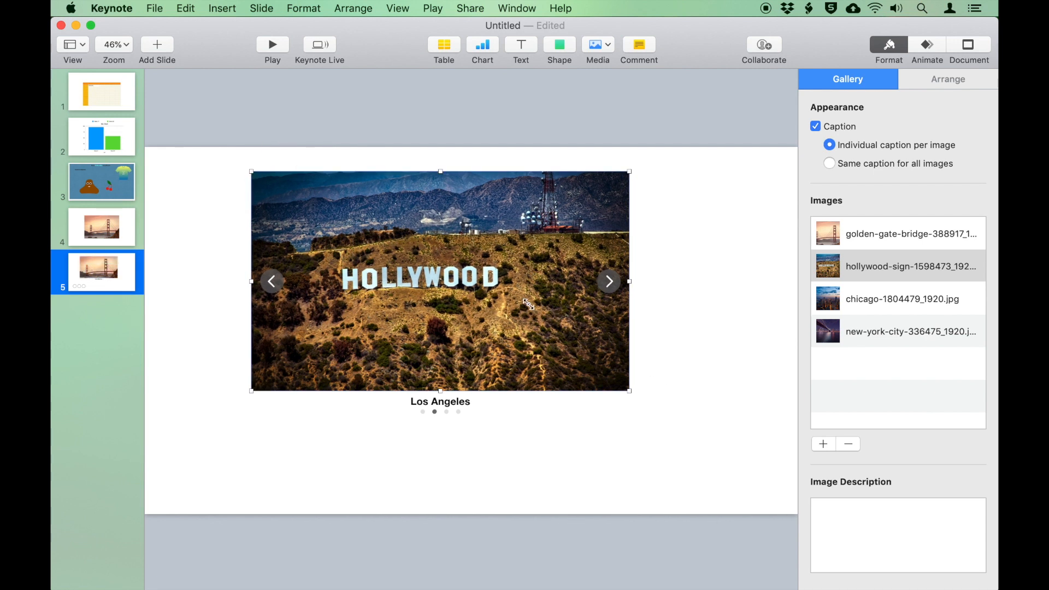
left_click_drag(528, 312, 559, 348)
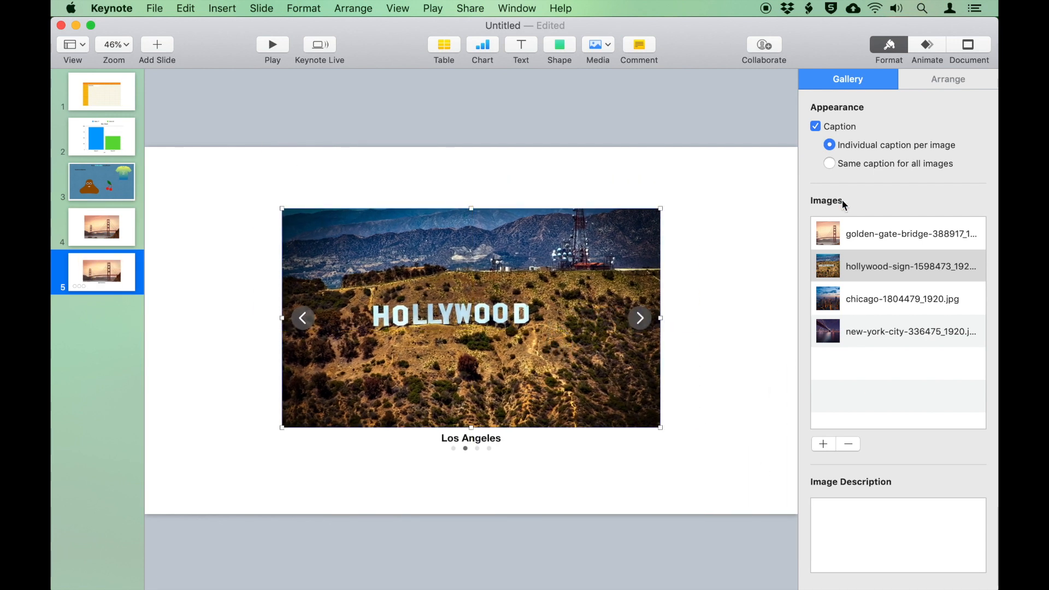
left_click(863, 164)
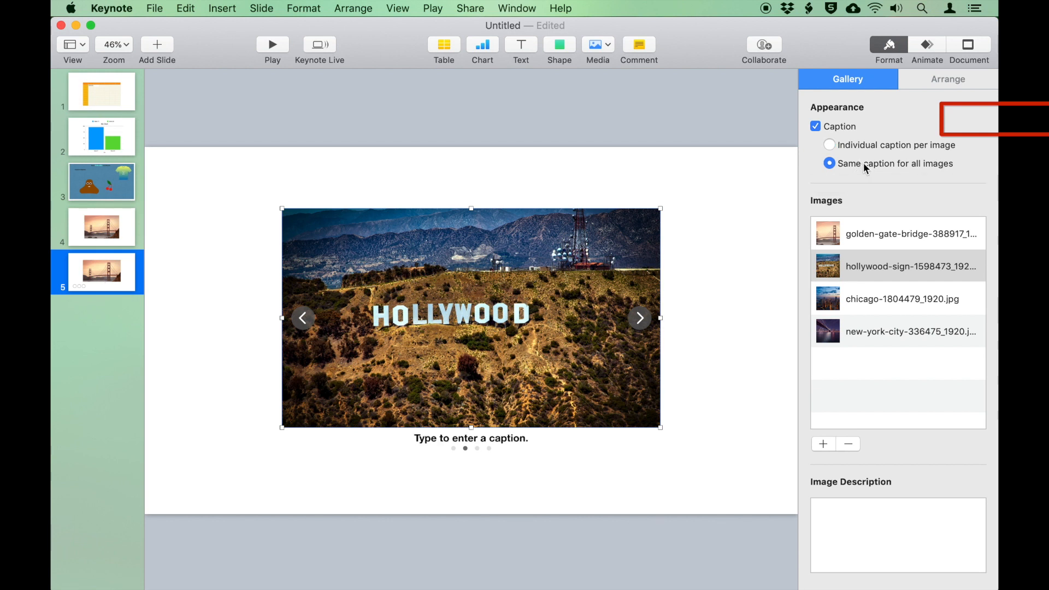
left_click(498, 440)
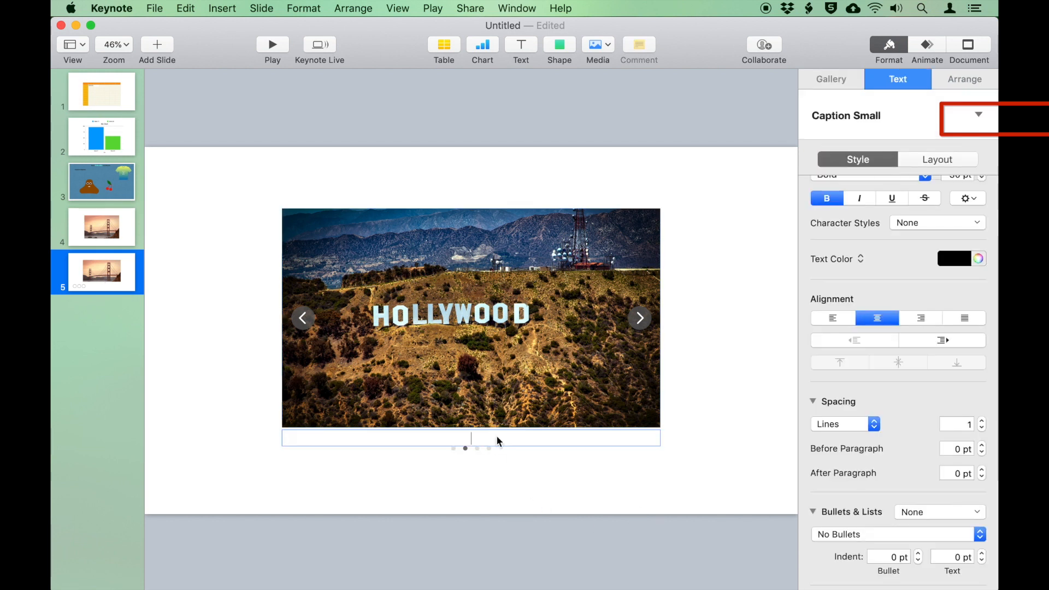
type("My Recent Trips")
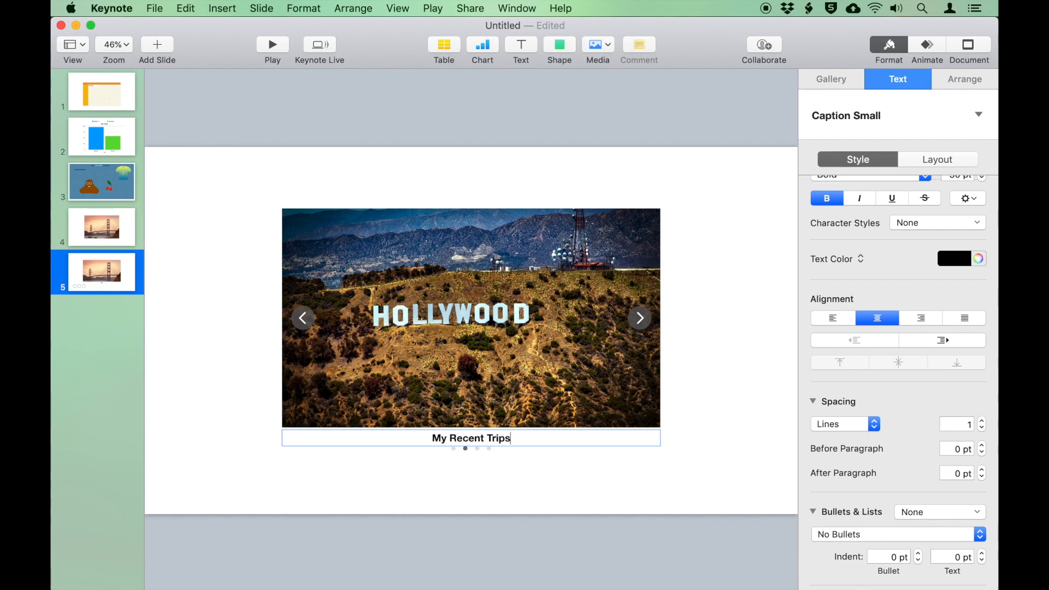
left_click(620, 458)
Switch the gallery to an individual caption per image
left_click(640, 319)
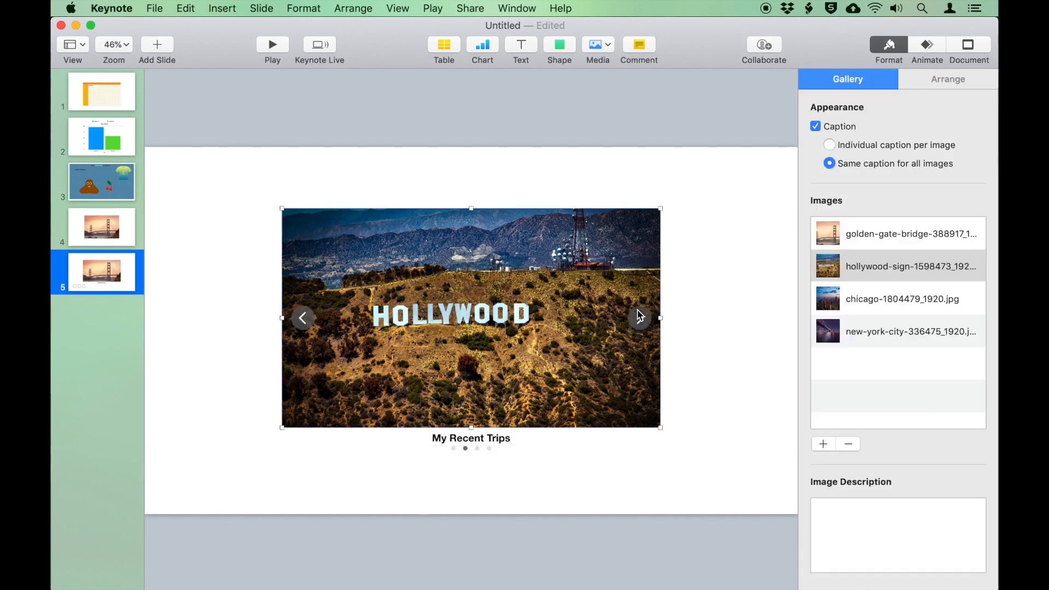
left_click(640, 318)
left_click(640, 318)
left_click(303, 318)
left_click(303, 318)
left_click(858, 150)
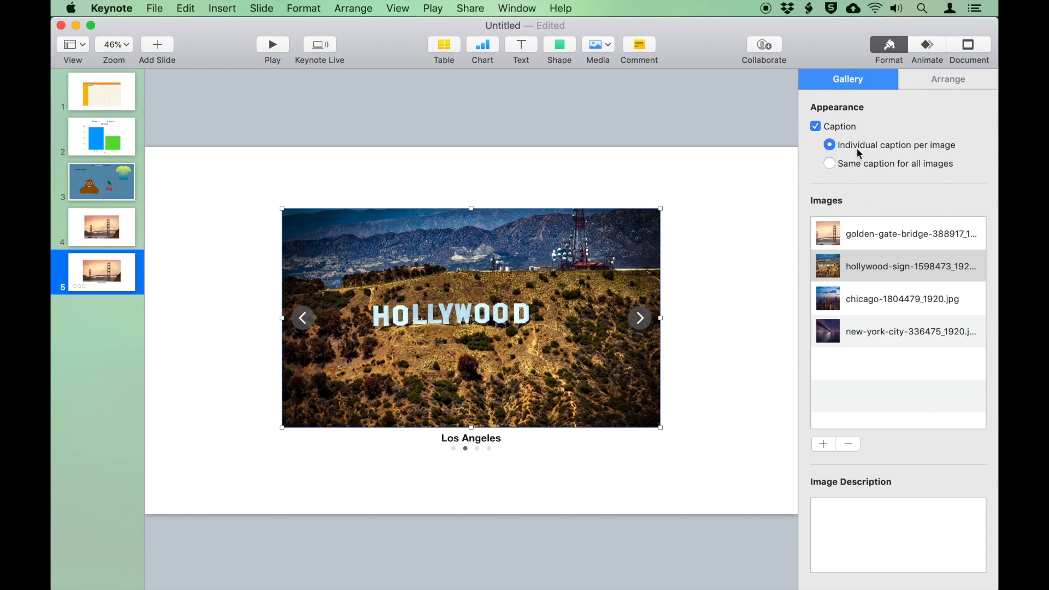
Caption the Chicago skyline photo 'Chicago'
left_click(646, 319)
left_click(483, 435)
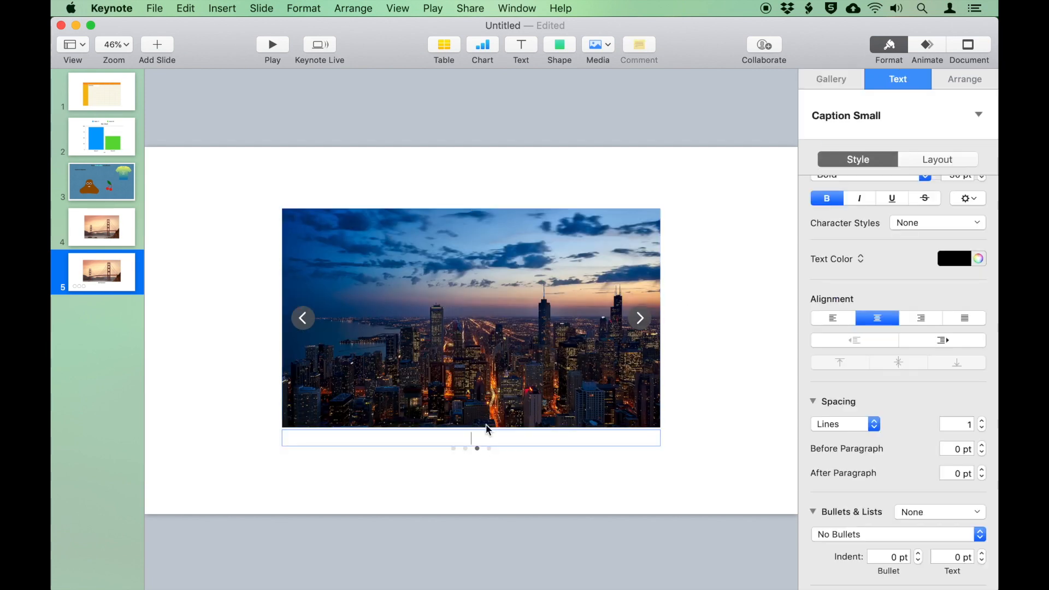
type("Chicago")
left_click(569, 485)
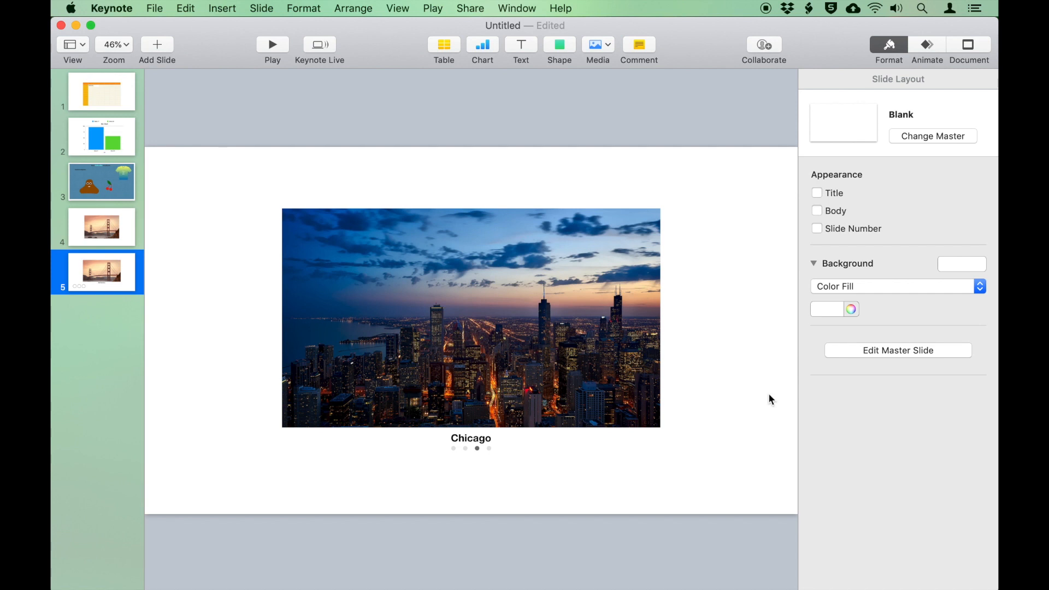
Add slide 6 with the Blank layout, then switch to the Downloads folder in Finder
left_click(156, 45)
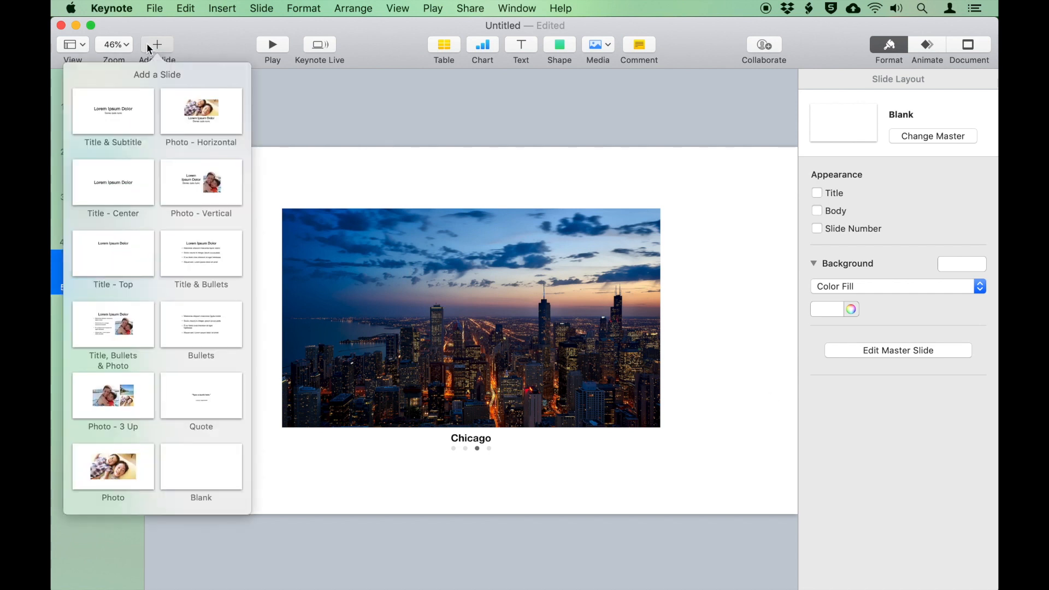
left_click(197, 473)
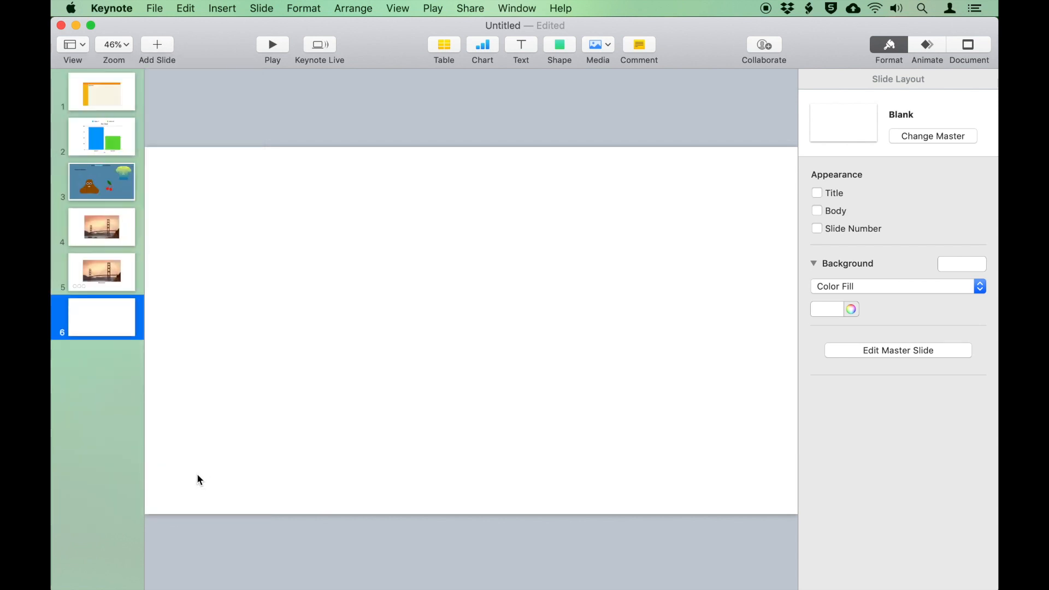
mouse_move(391, 588)
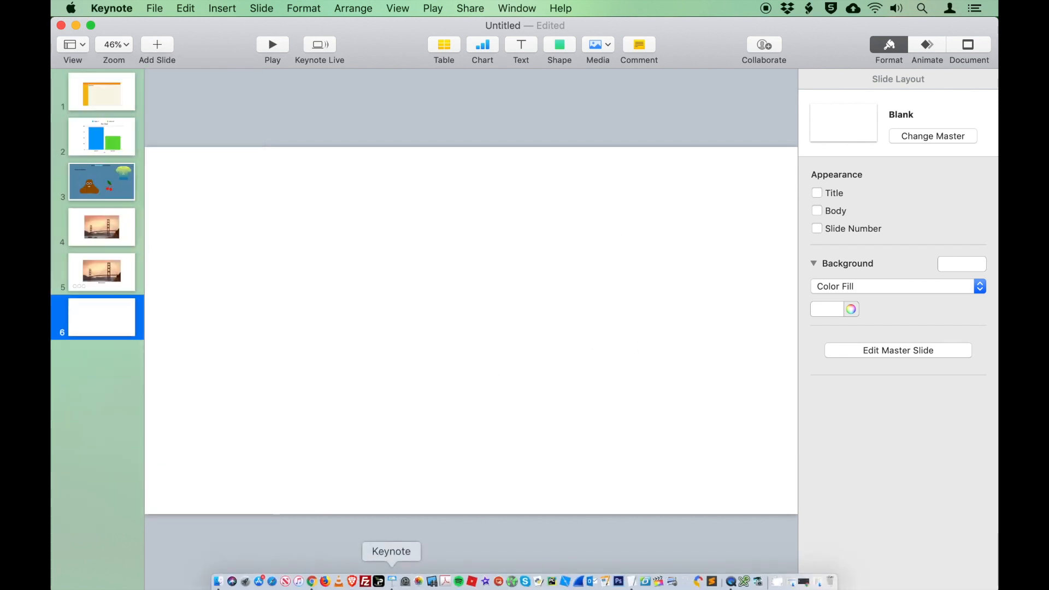
left_click(218, 582)
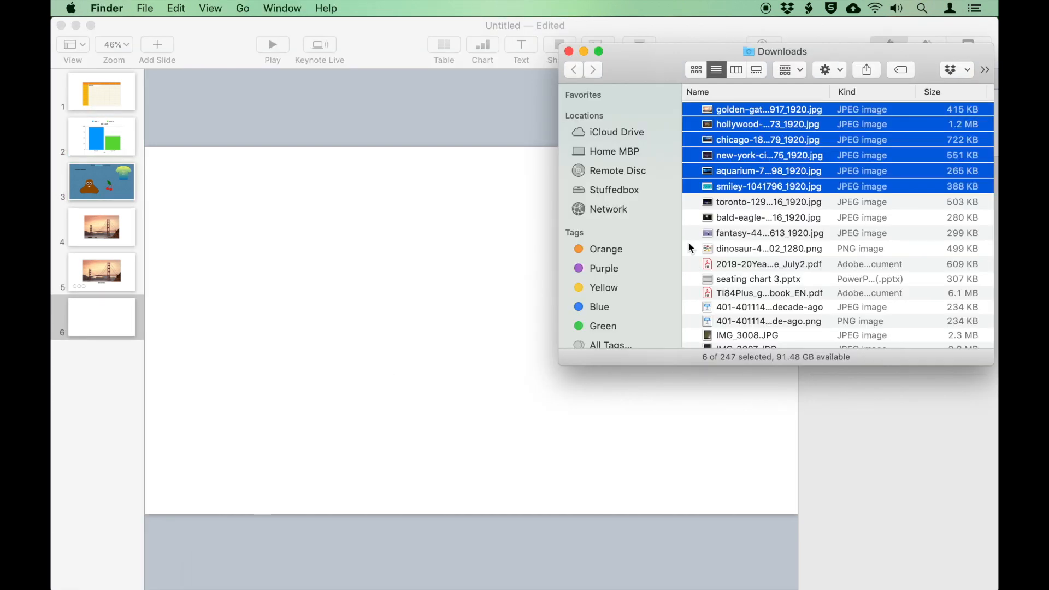
Drag the bald eagle JPEG from Downloads onto slide 6, then shrink and reposition it
left_click(759, 219)
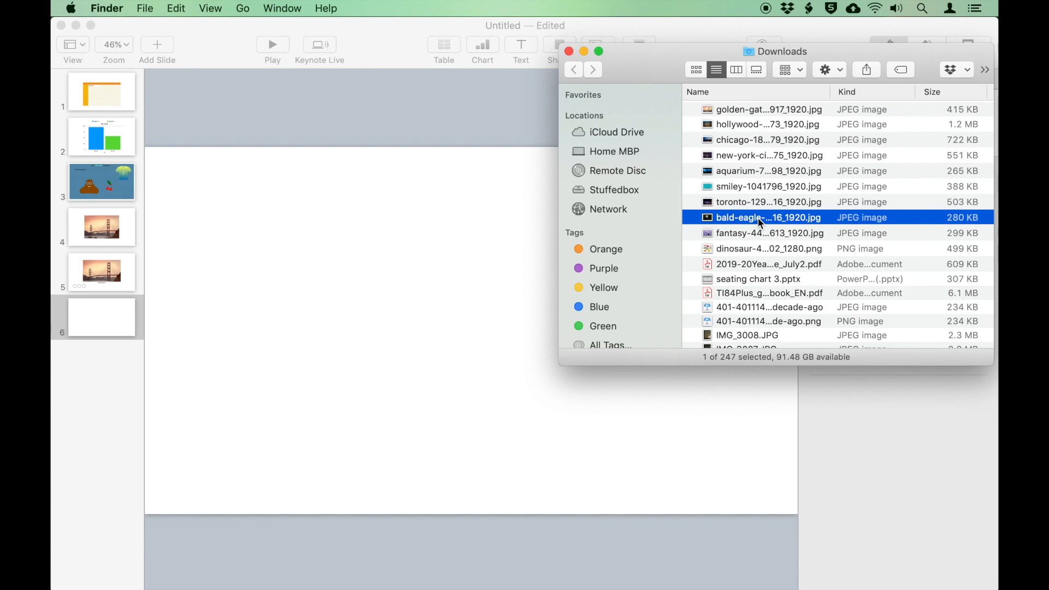
left_click_drag(759, 219, 499, 338)
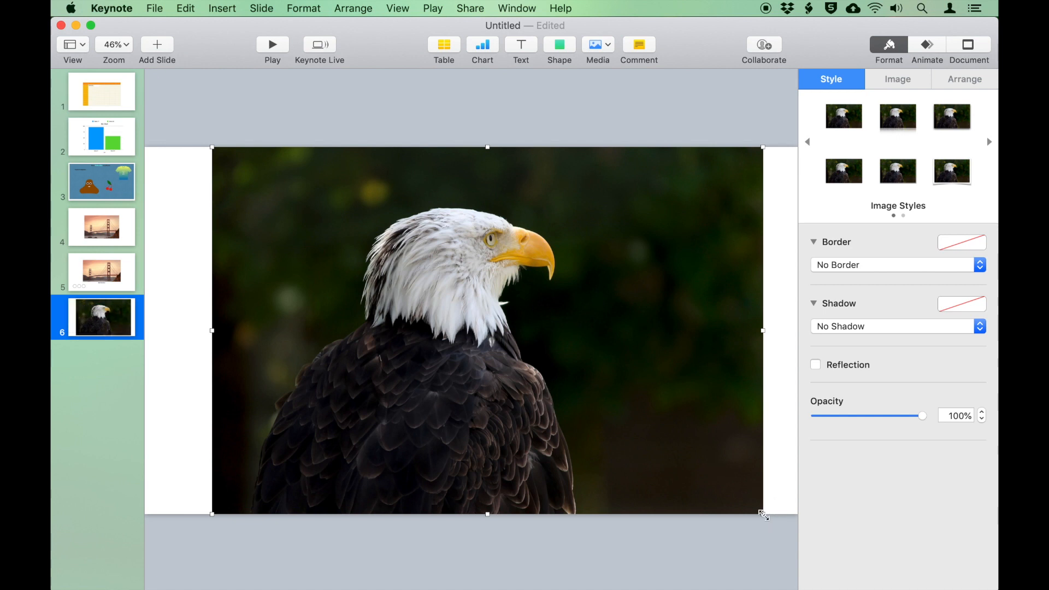
left_click_drag(763, 514, 670, 449)
left_click_drag(595, 356, 631, 387)
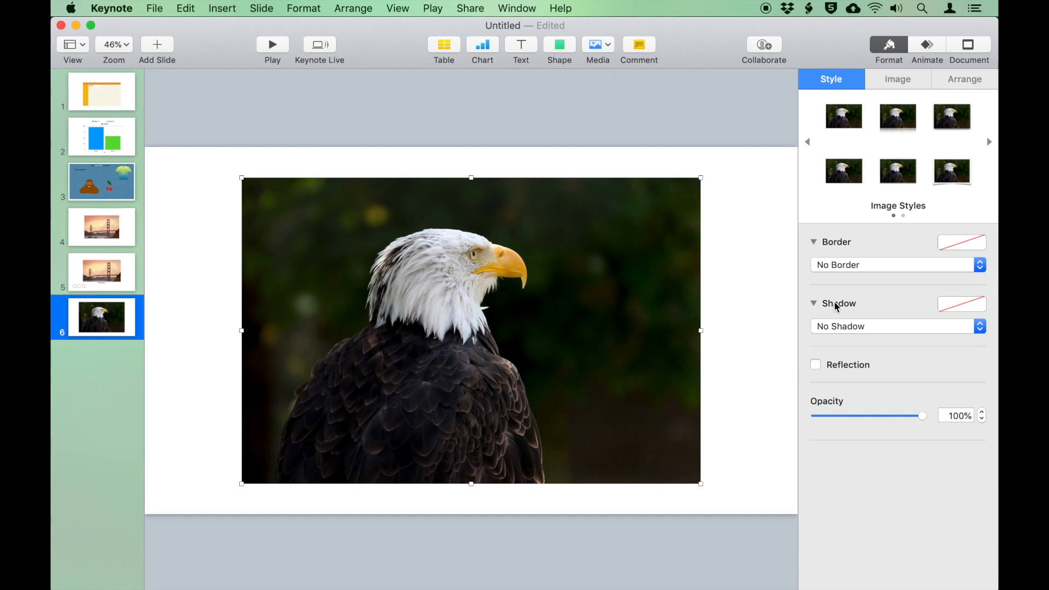
Give the eagle photo a light aqua line border
left_click(877, 265)
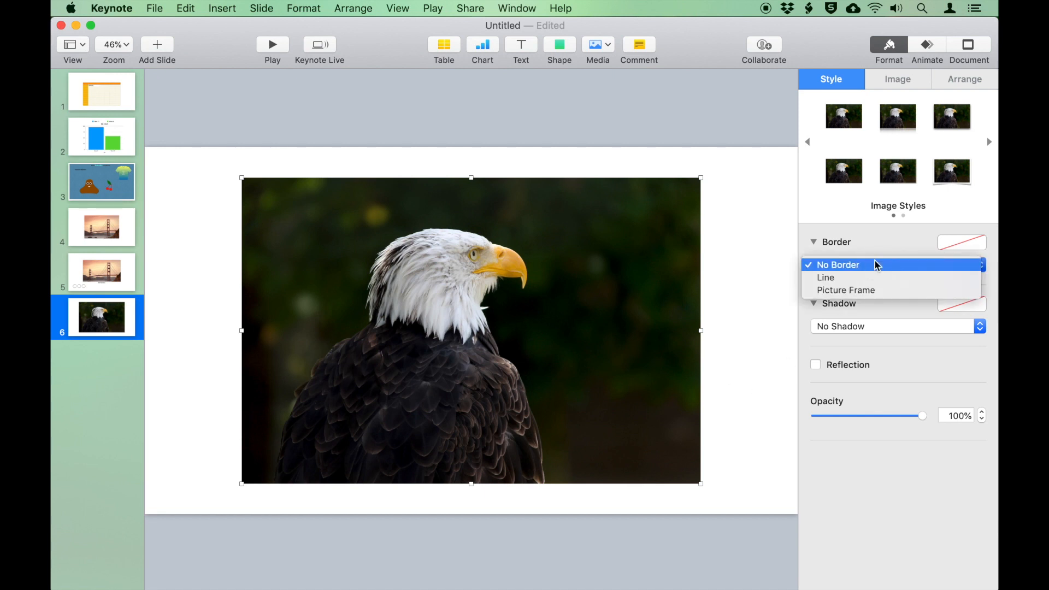
left_click(874, 291)
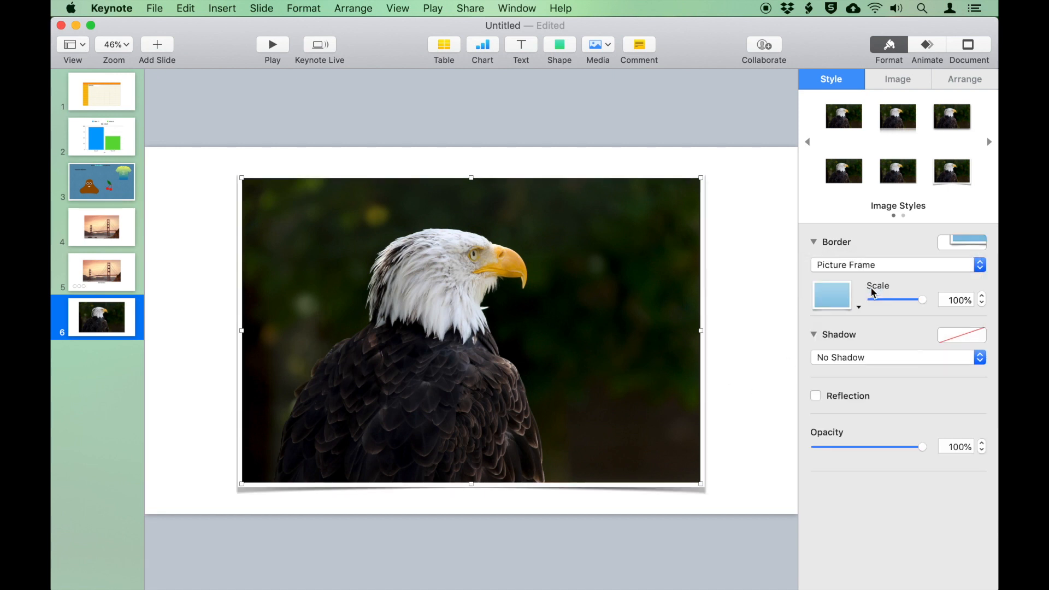
left_click(862, 265)
left_click(863, 252)
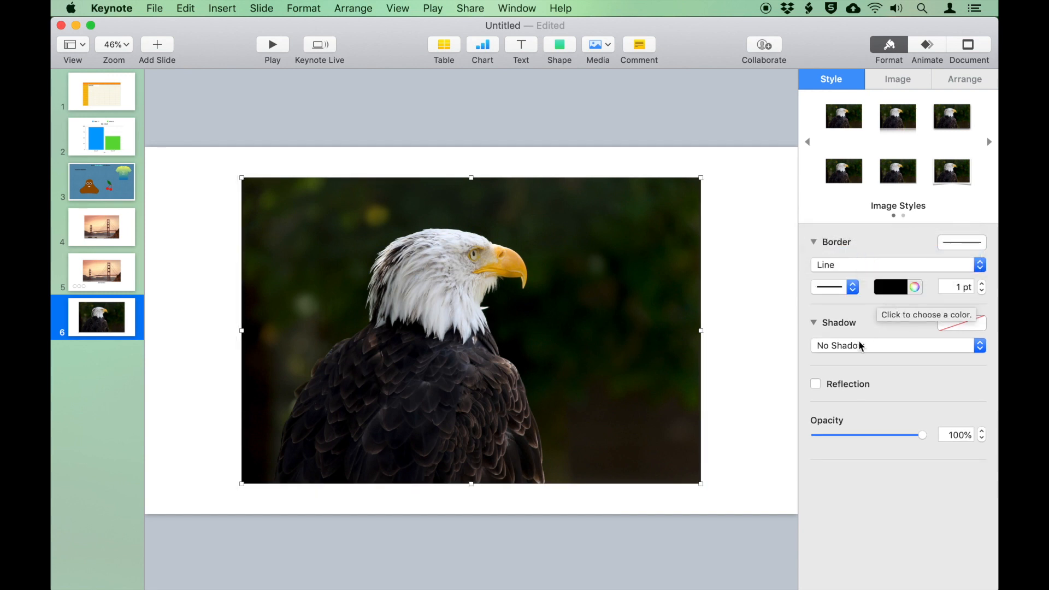
left_click(886, 290)
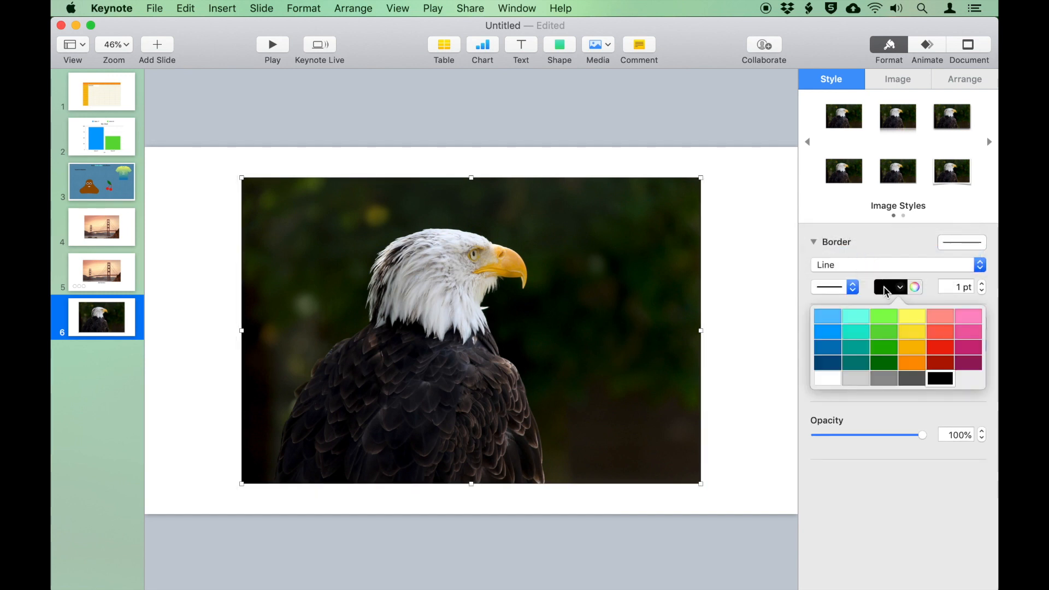
left_click(862, 327)
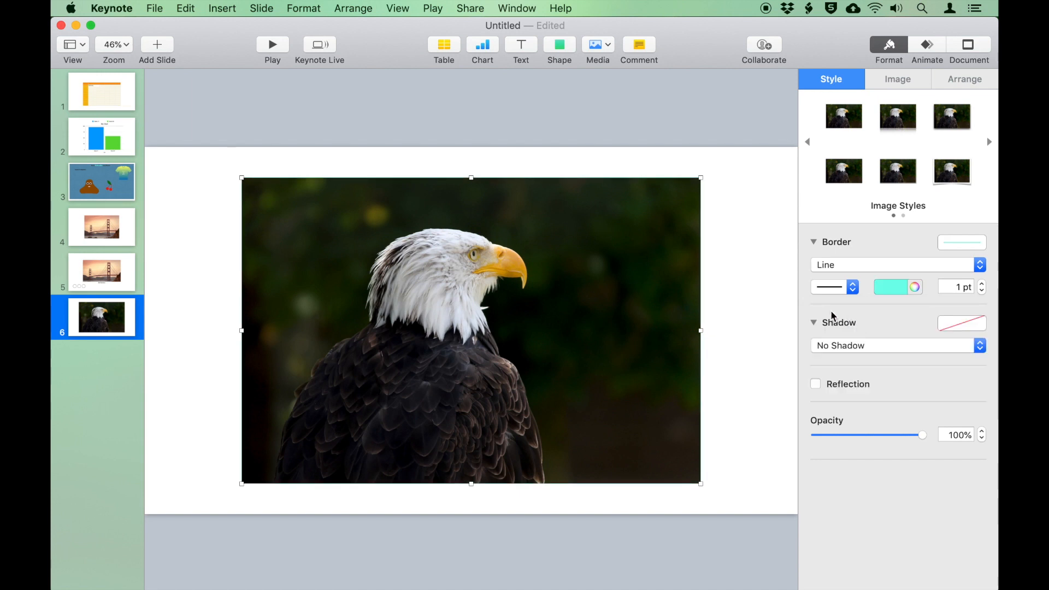
left_click(833, 289)
left_click(938, 313)
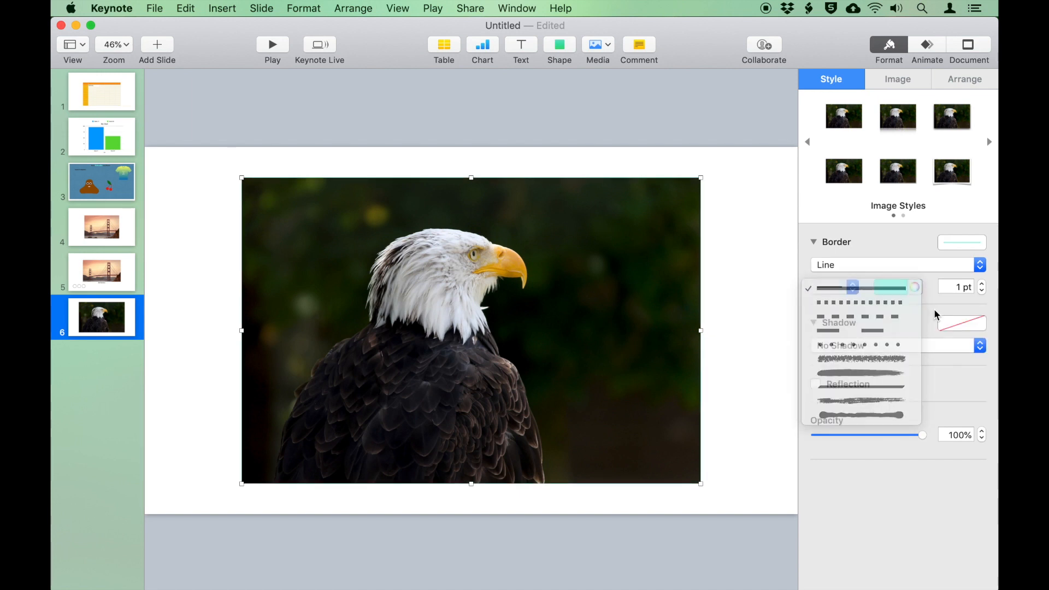
Increase the border width to 13 pt
left_click(982, 284)
left_click(982, 284)
left_click(983, 283)
left_click(982, 284)
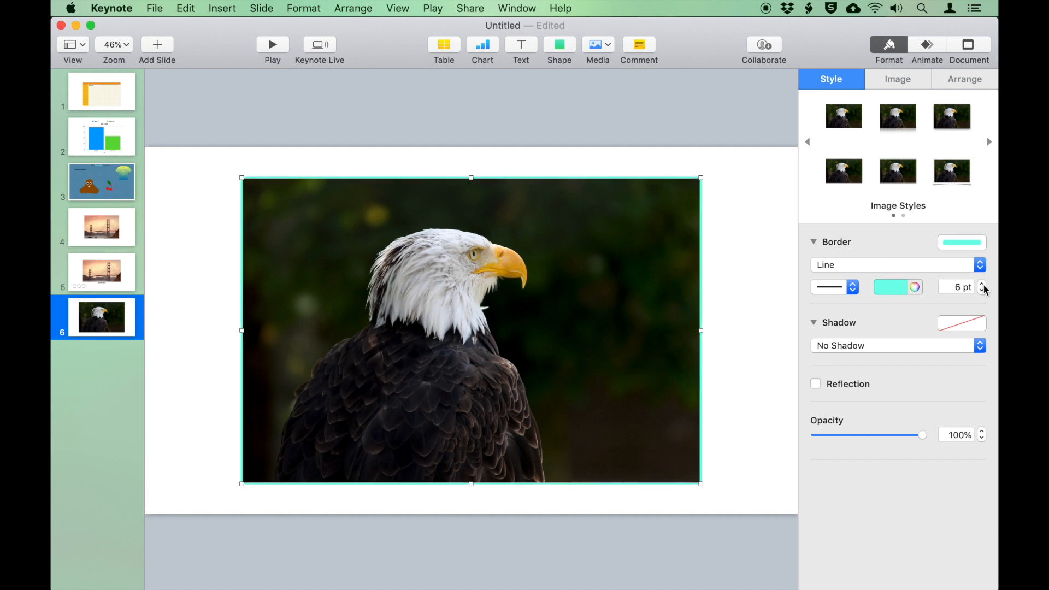
left_click(982, 284)
left_click(982, 284)
left_click(982, 284)
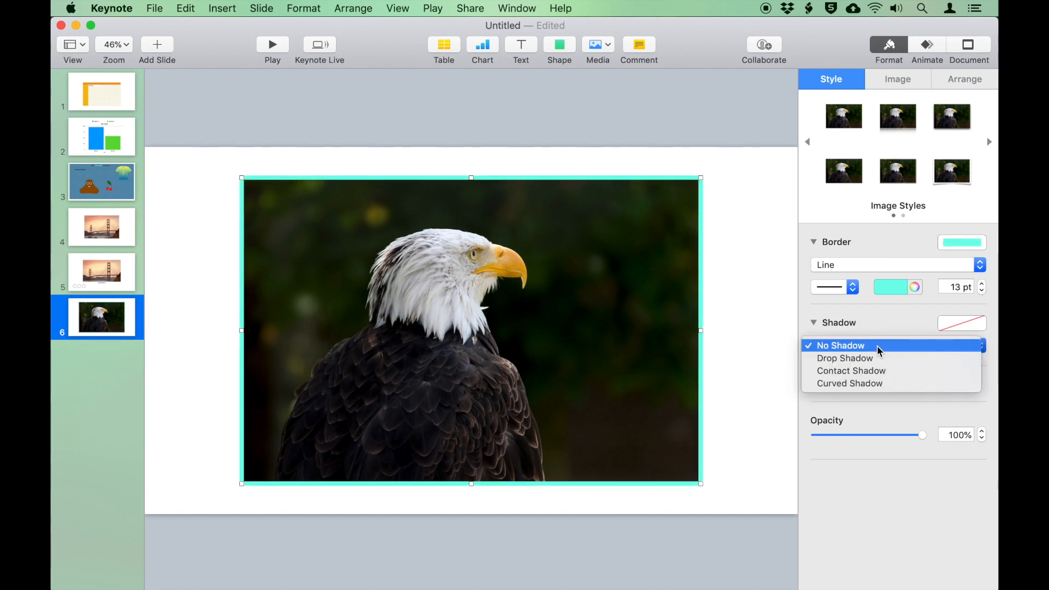
Add a drop shadow to the photo, keeping its opacity at full
left_click(879, 346)
left_click(879, 363)
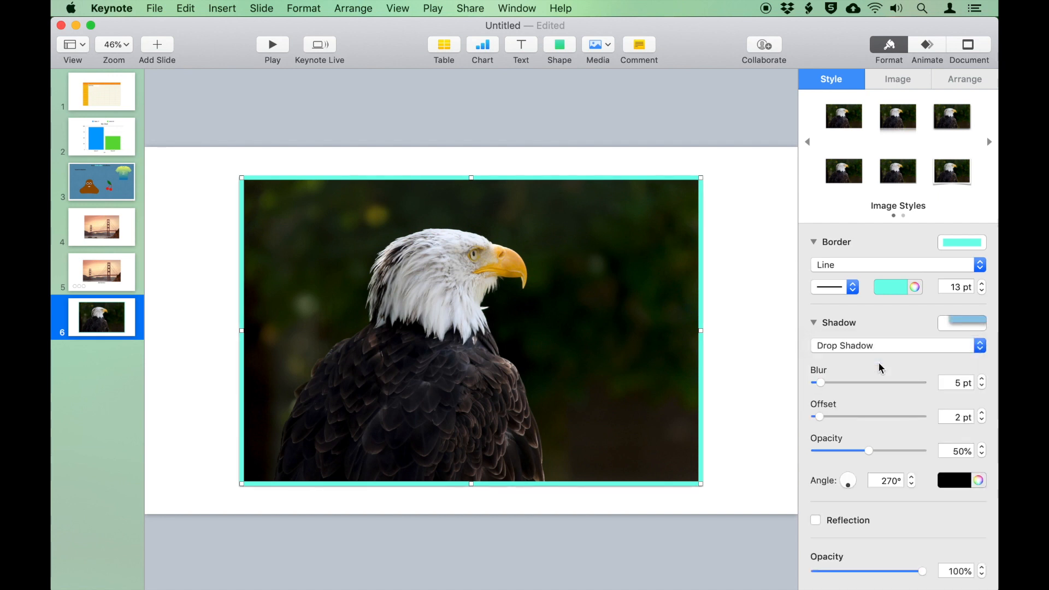
scroll(877, 449, "down", 3)
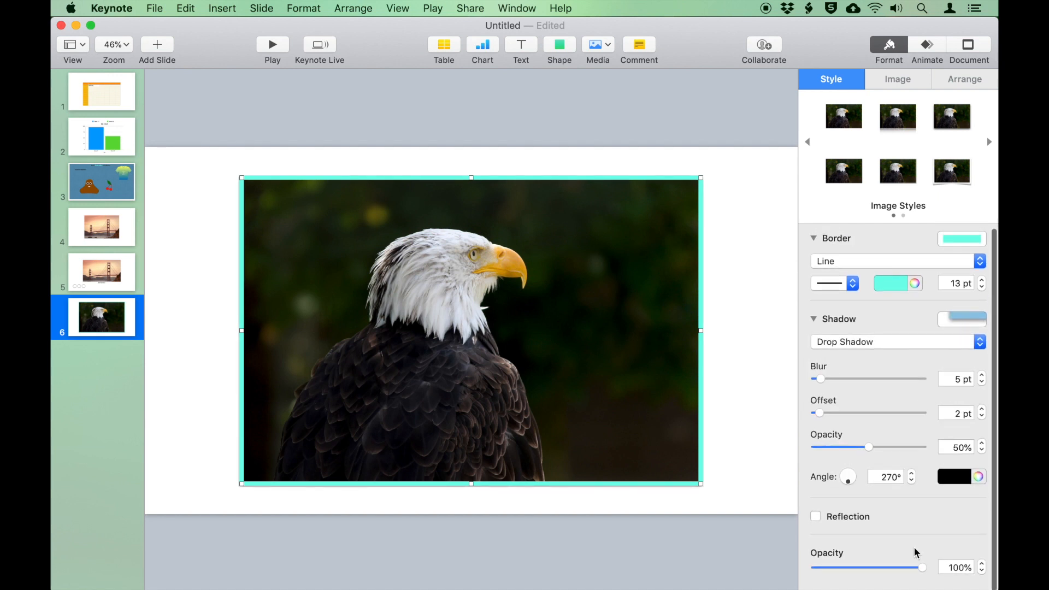
mouse_move(922, 569)
left_mouse_down()
mouse_move(862, 566)
mouse_move(935, 569)
left_mouse_up()
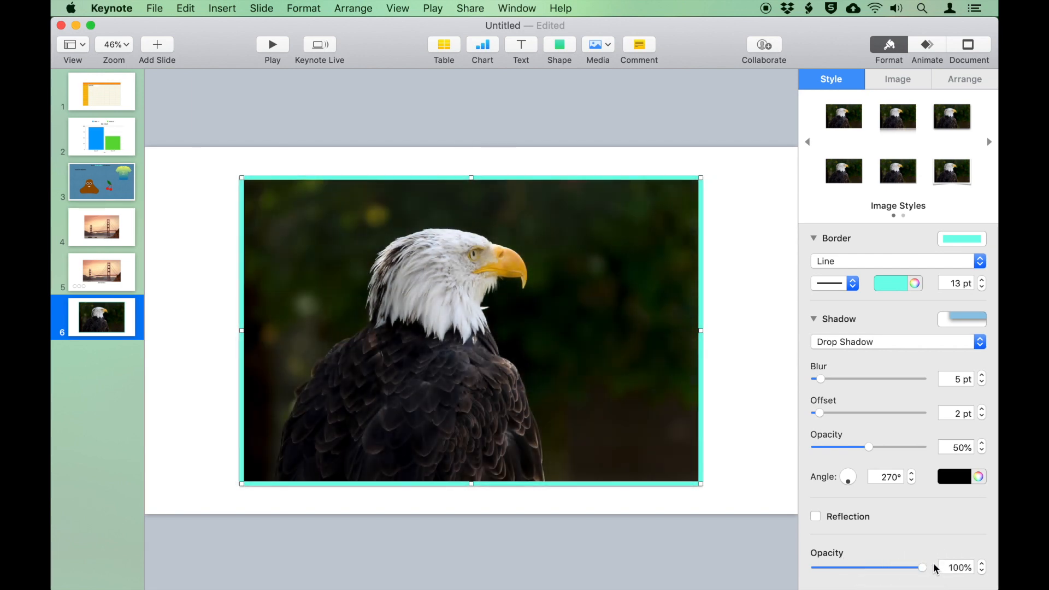
Lock the eagle photo, unlock it again, and show its Image settings
right_click(590, 238)
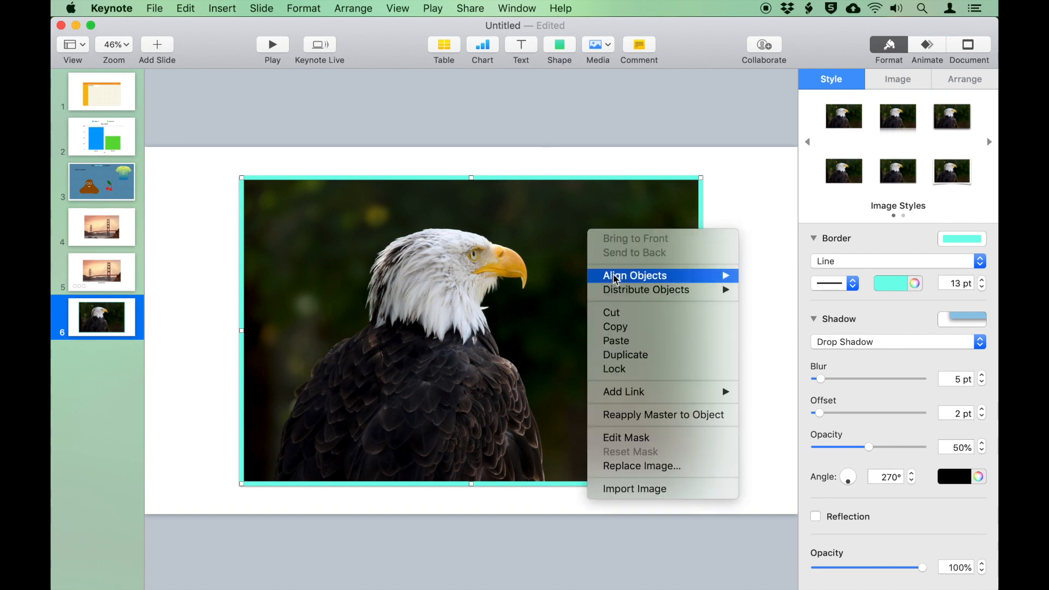
left_click(654, 374)
left_click_drag(676, 317, 664, 401)
right_click(664, 400)
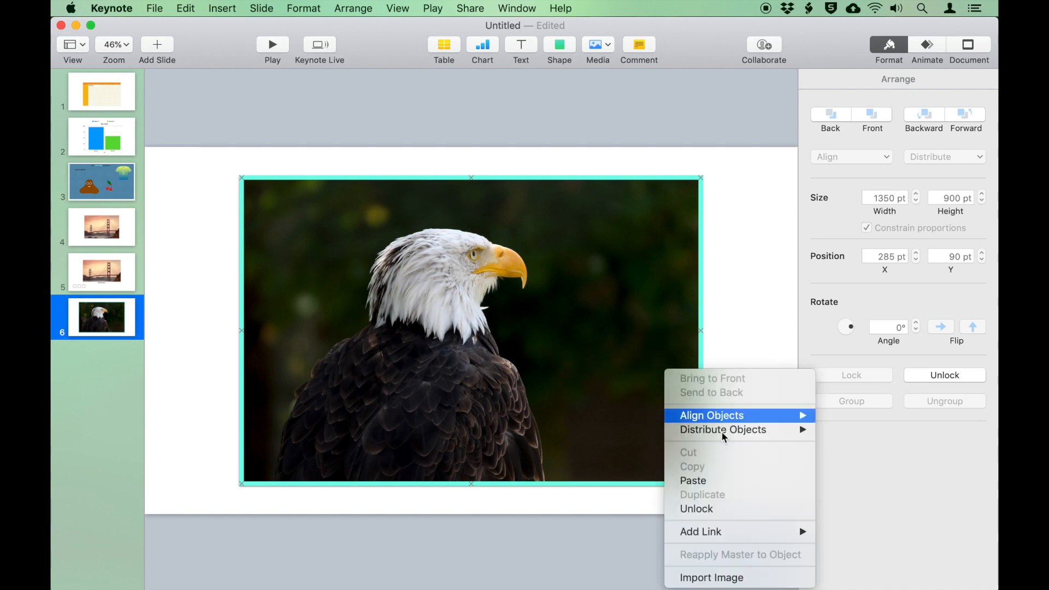
left_click(743, 508)
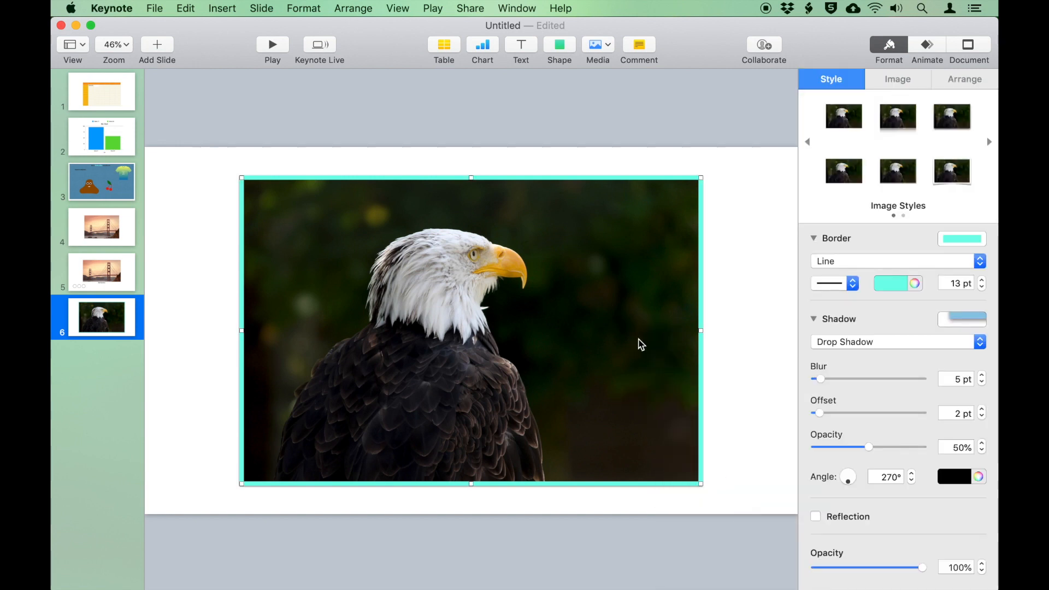
left_click(890, 78)
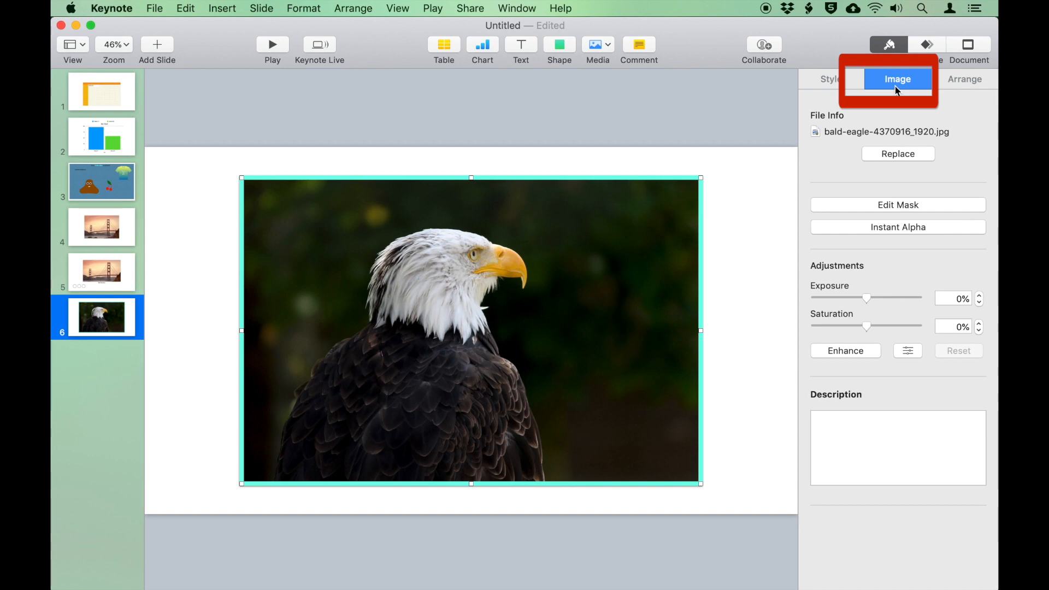
Enlarge and recentre the eagle within its mask, then raise exposure to 48% and saturation to 66%
left_click(916, 203)
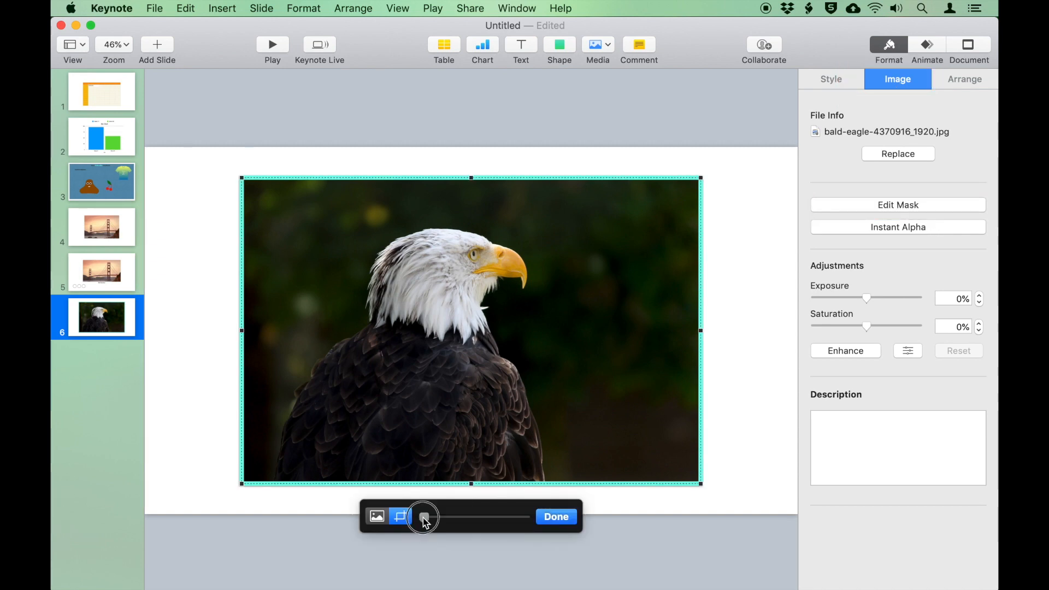
left_click_drag(424, 517, 472, 509)
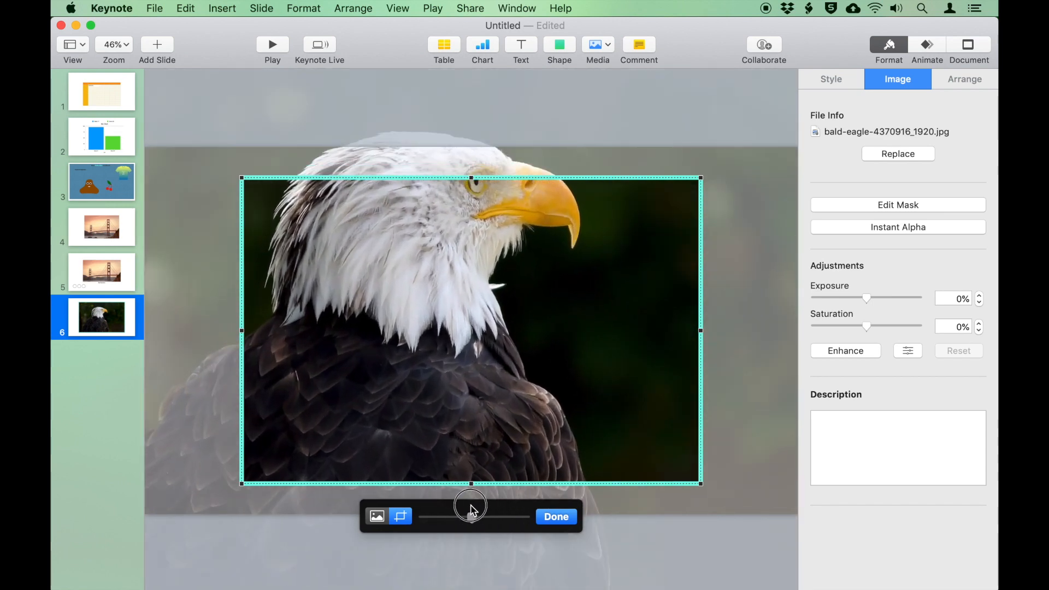
left_click_drag(389, 310, 440, 367)
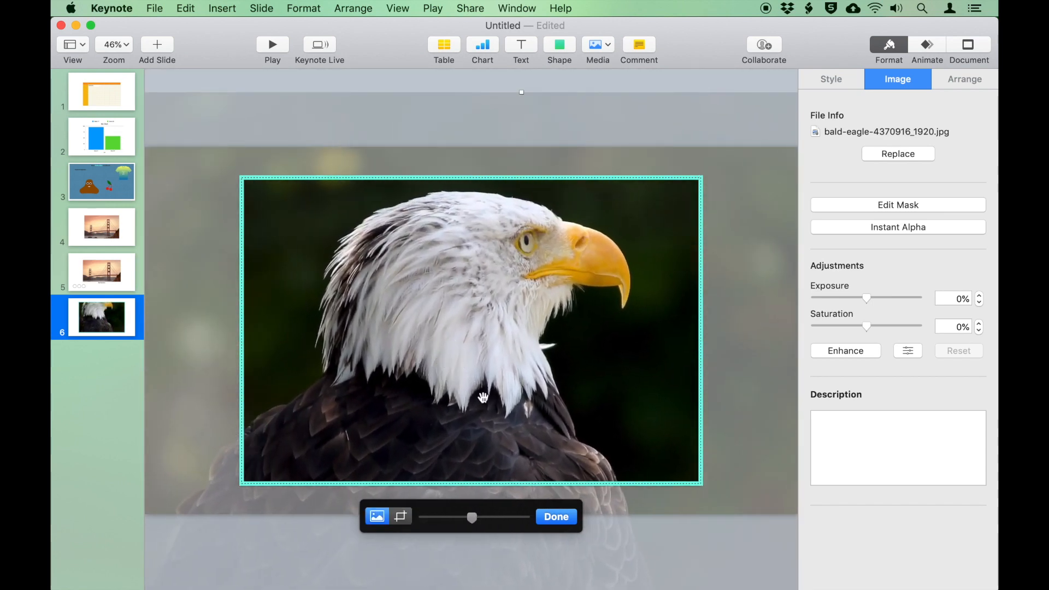
left_click(400, 516)
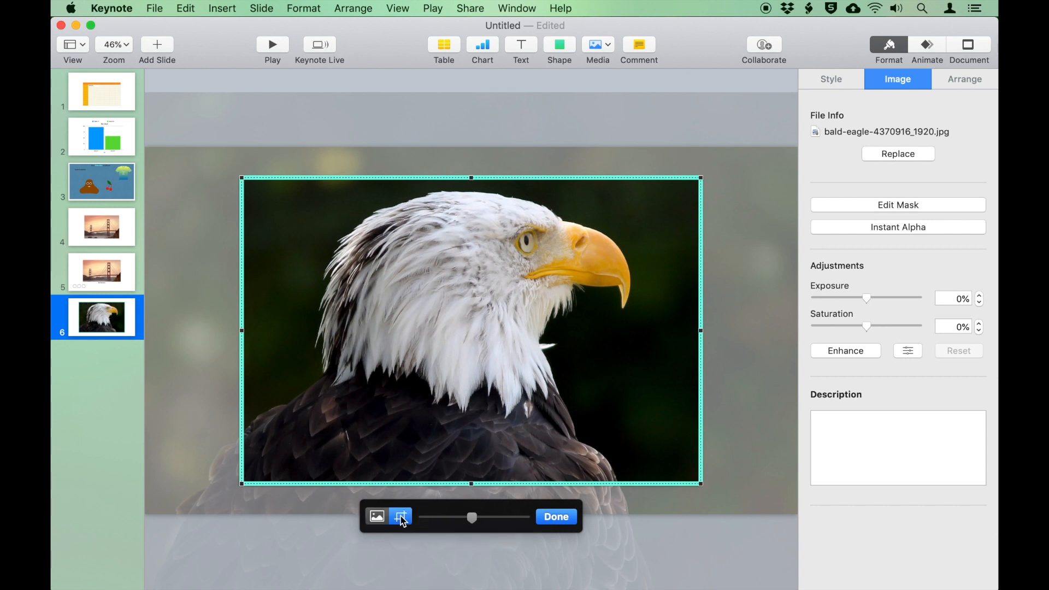
left_click(546, 520)
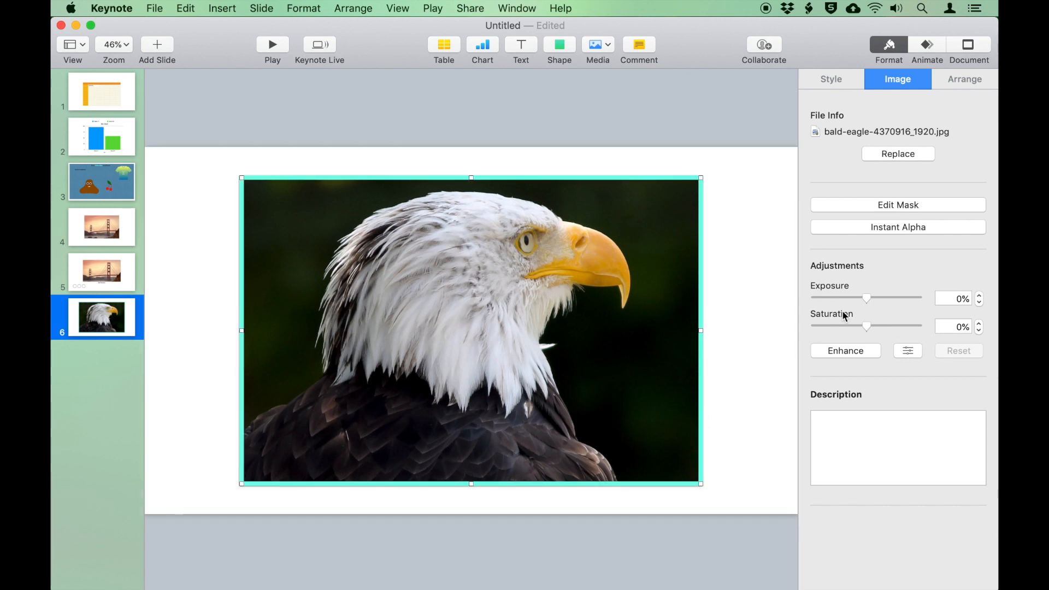
left_click_drag(867, 297, 900, 328)
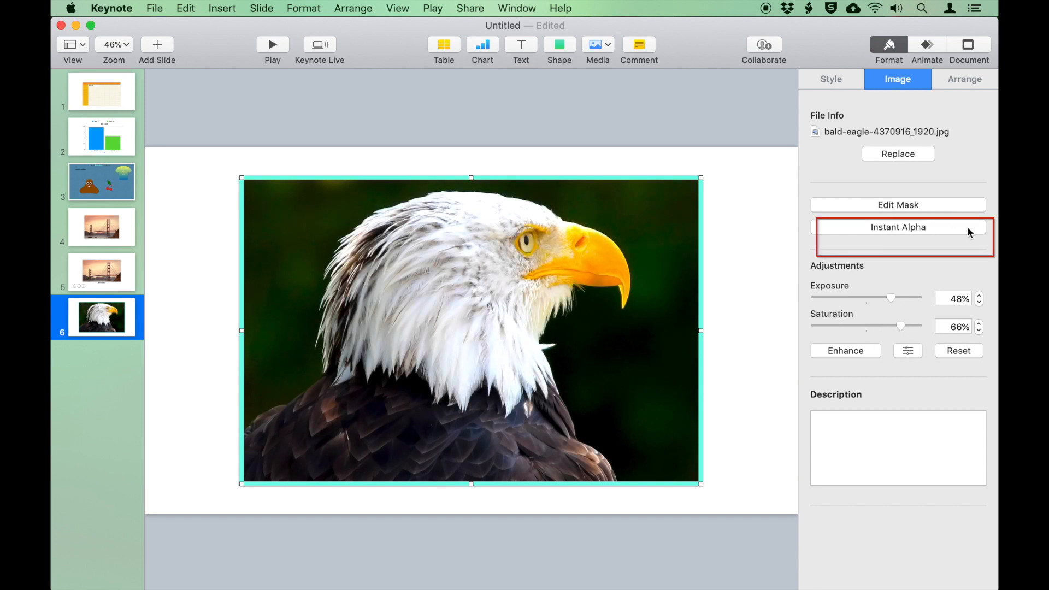
Use Instant Alpha to make the dark green background around the eagle transparent
left_click(943, 228)
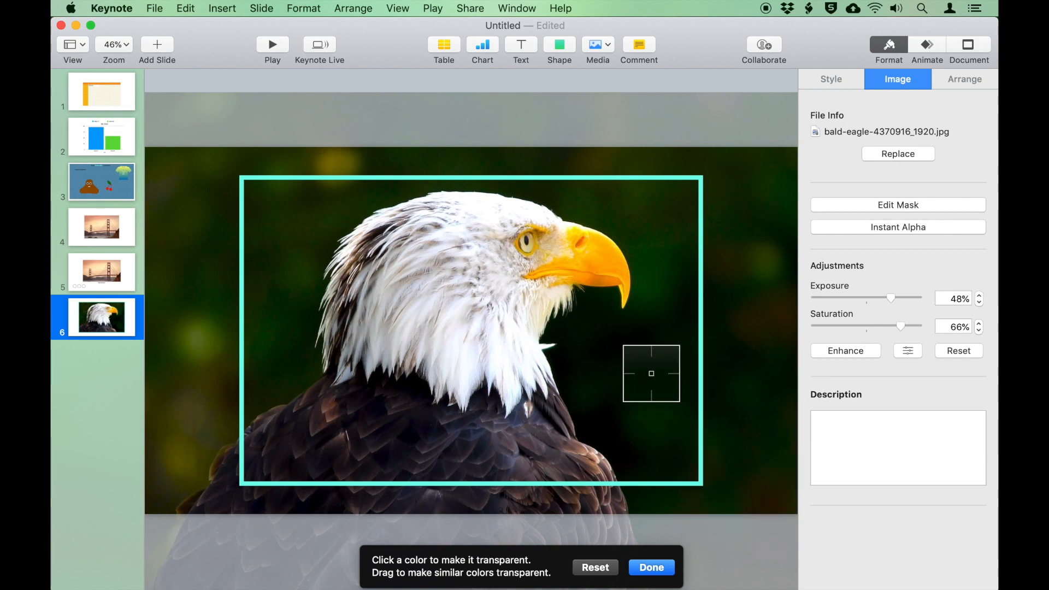
mouse_move(651, 374)
left_mouse_down()
mouse_move(664, 369)
mouse_move(642, 366)
mouse_move(650, 373)
left_mouse_up()
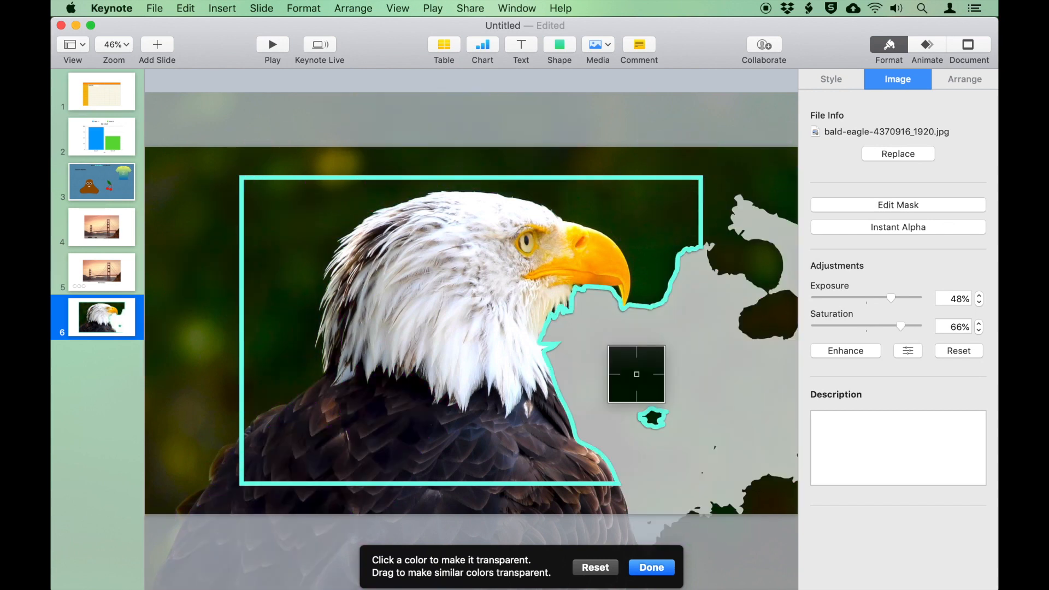
left_click_drag(660, 206, 650, 206)
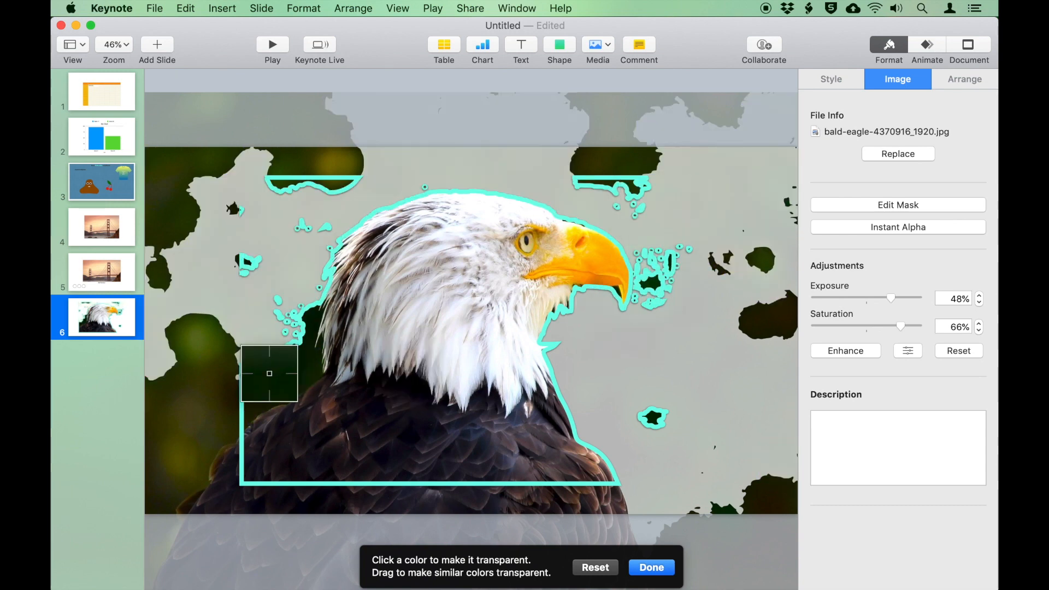
left_click_drag(273, 377, 273, 371)
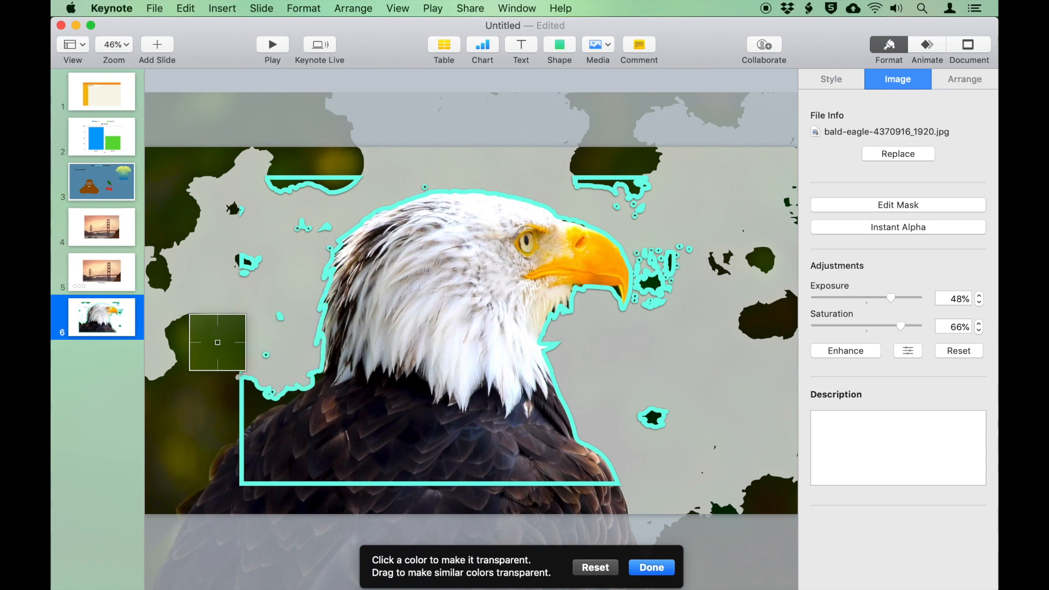
mouse_move(330, 174)
left_mouse_down()
mouse_move(333, 183)
mouse_move(330, 175)
left_mouse_up()
left_click(650, 569)
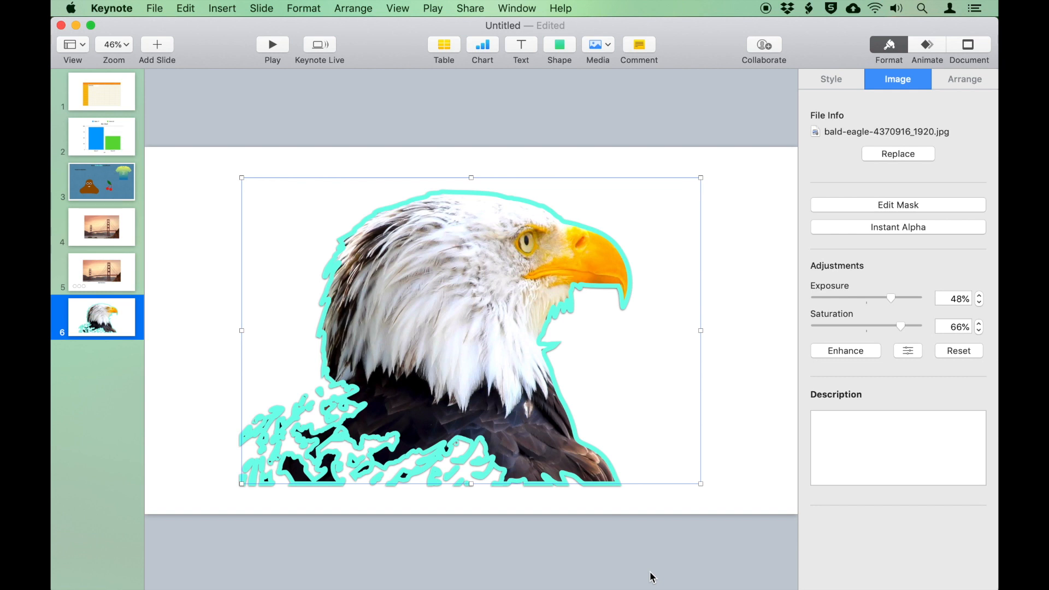
Add a caption 'The Bald Eagle' above the eagle and give it a blue fill style
left_click(522, 47)
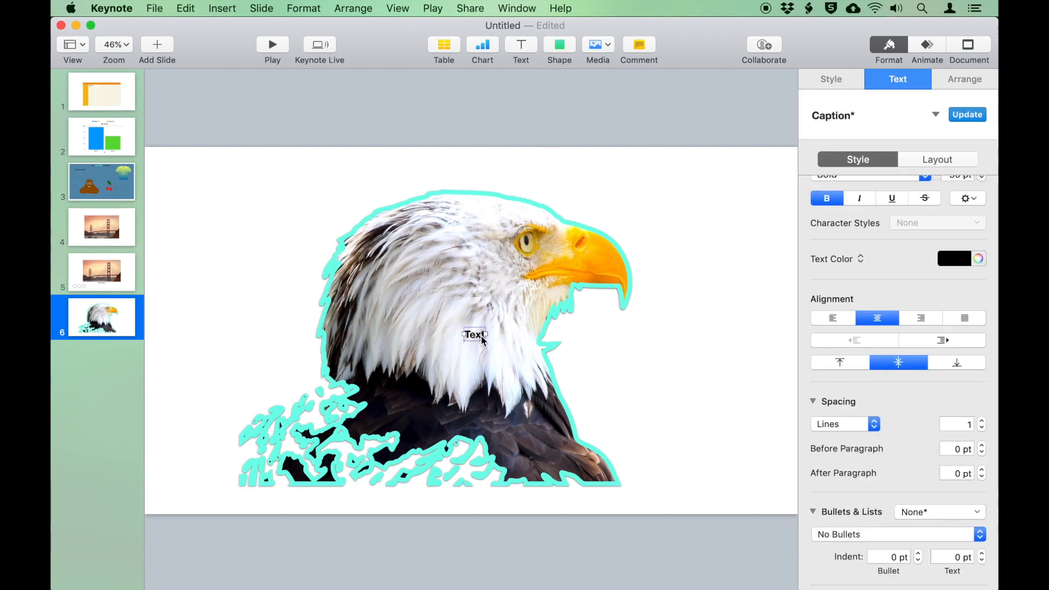
left_click_drag(471, 333, 471, 166)
type("The Bald Eagle")
left_click(424, 187)
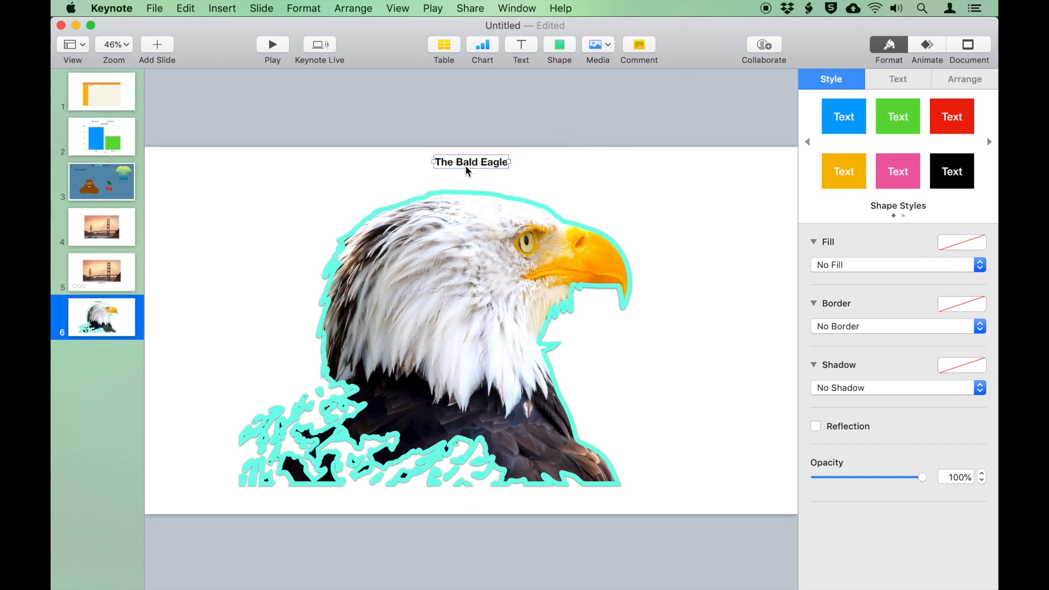
left_click(854, 124)
left_click(712, 188)
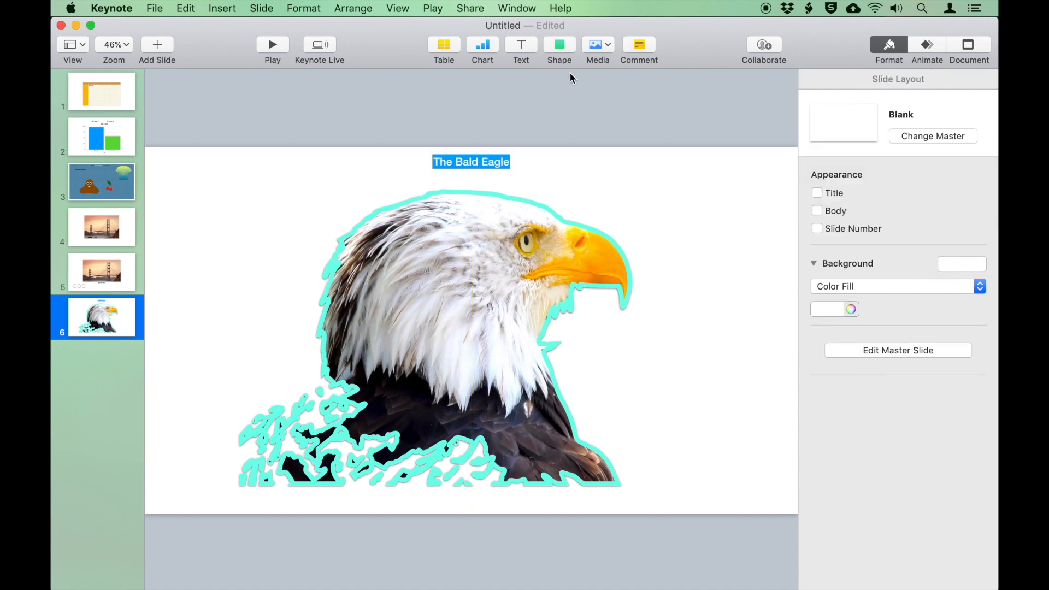
Add a comment reading 'test' at the slide's upper right
left_click(648, 45)
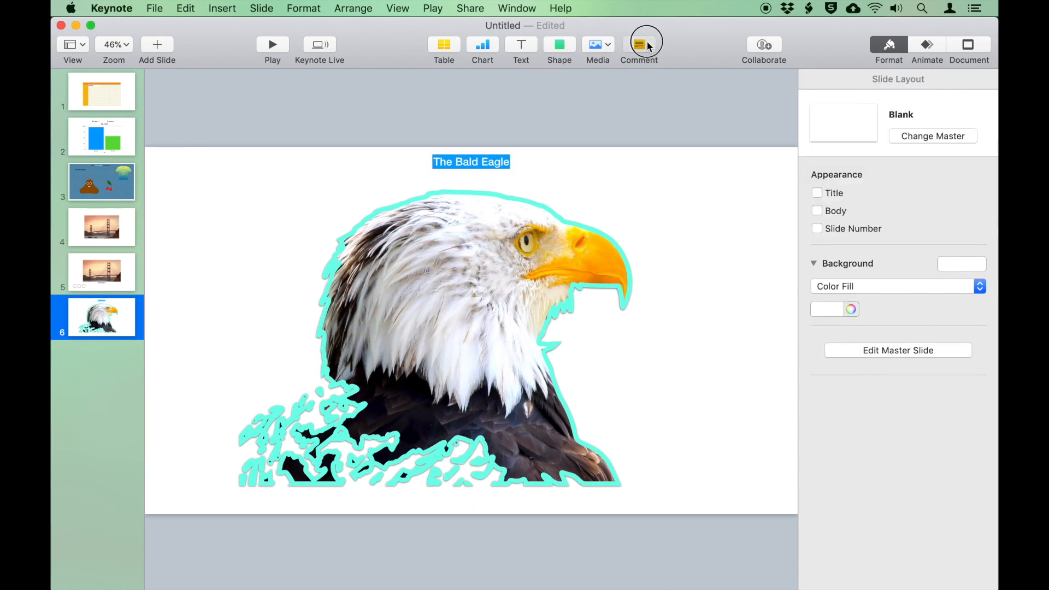
left_click_drag(466, 299, 709, 175)
type("test")
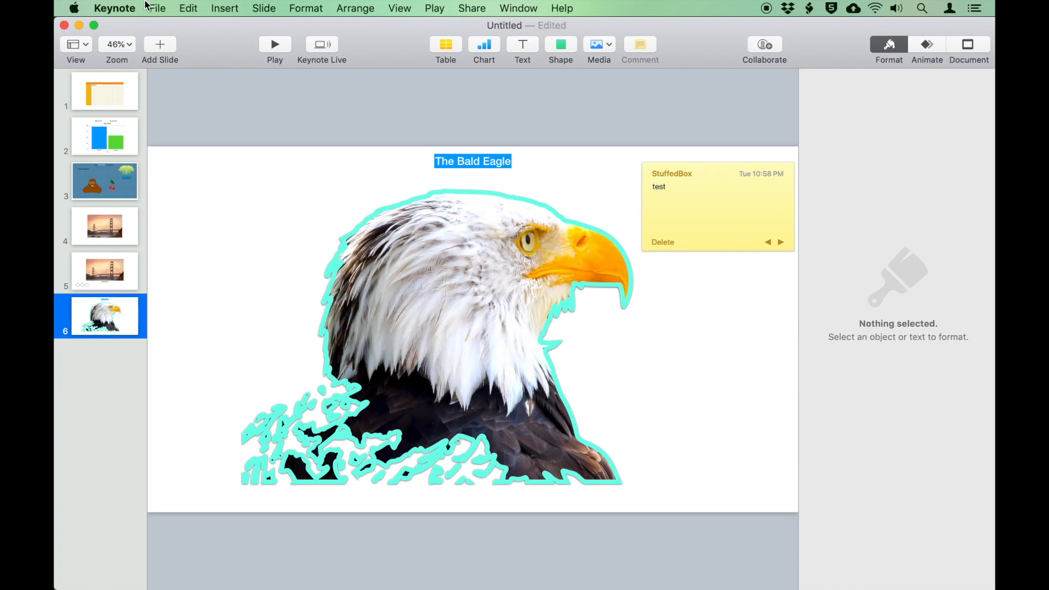
left_click(116, 9)
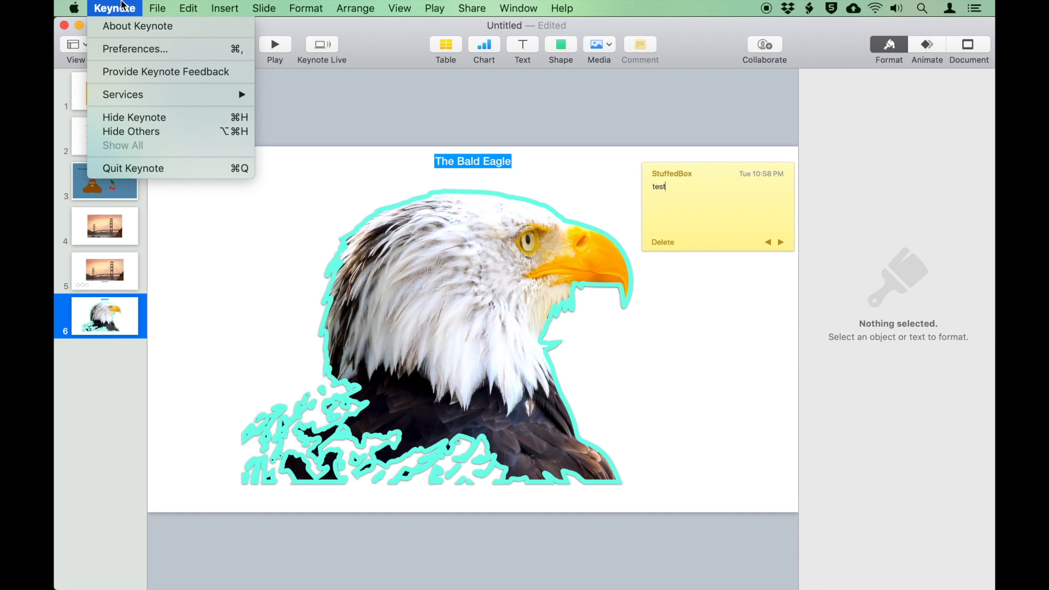
left_click(131, 49)
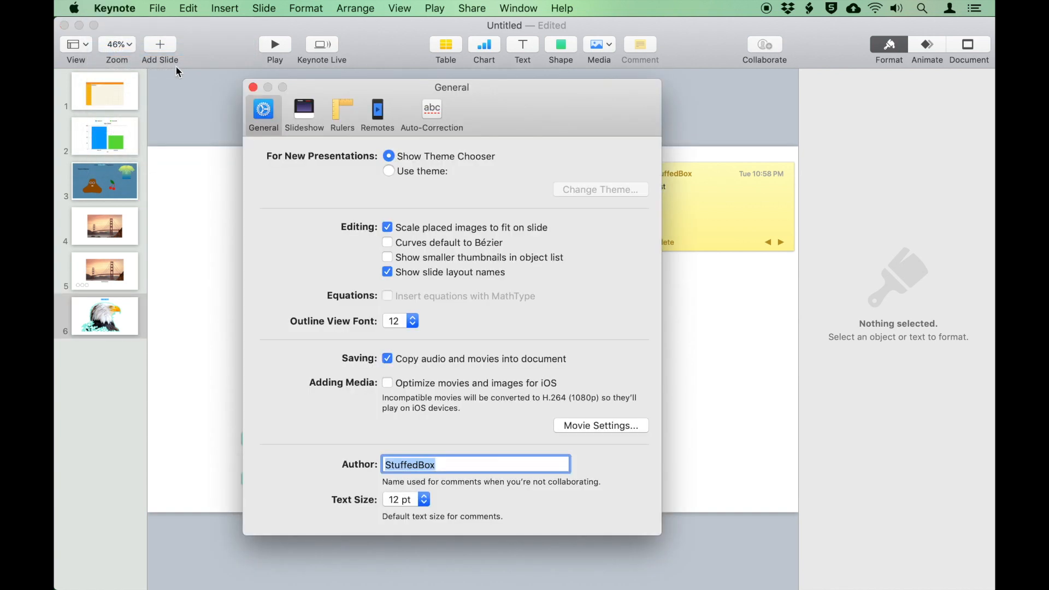
left_click_drag(501, 99, 445, 100)
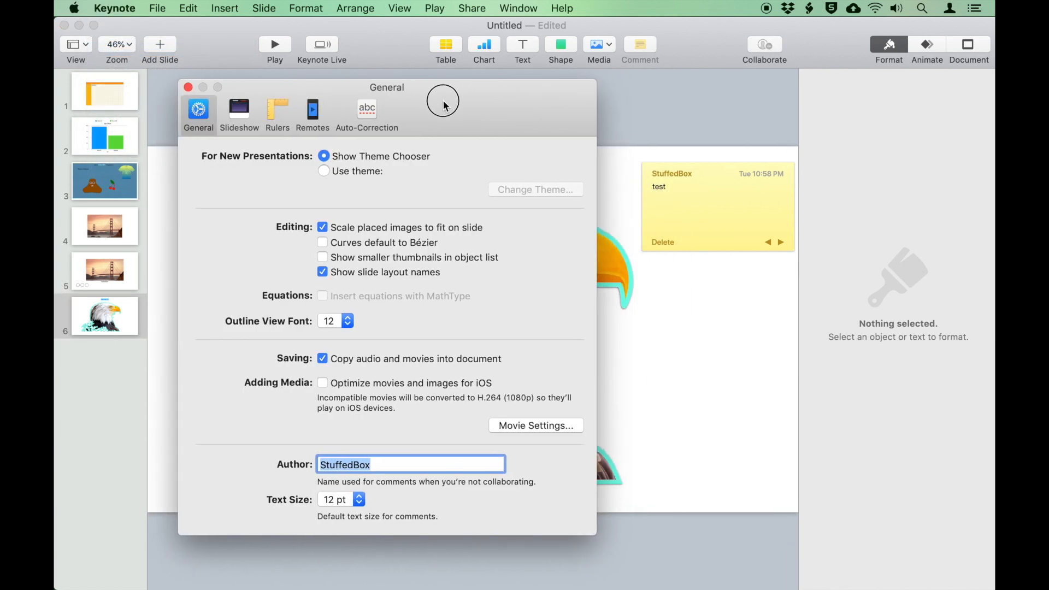
left_click(357, 499)
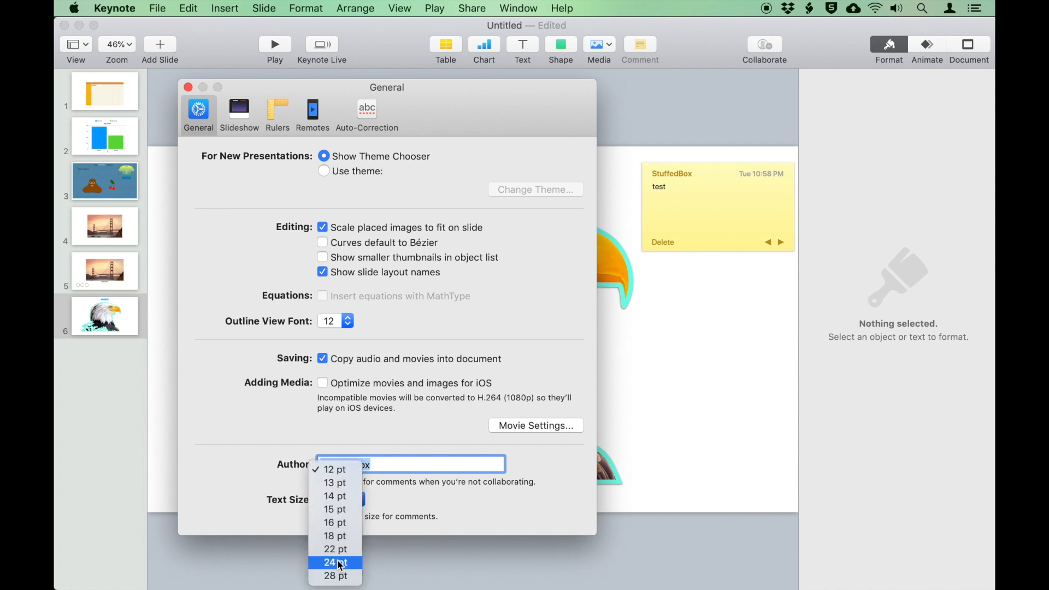
left_click(339, 548)
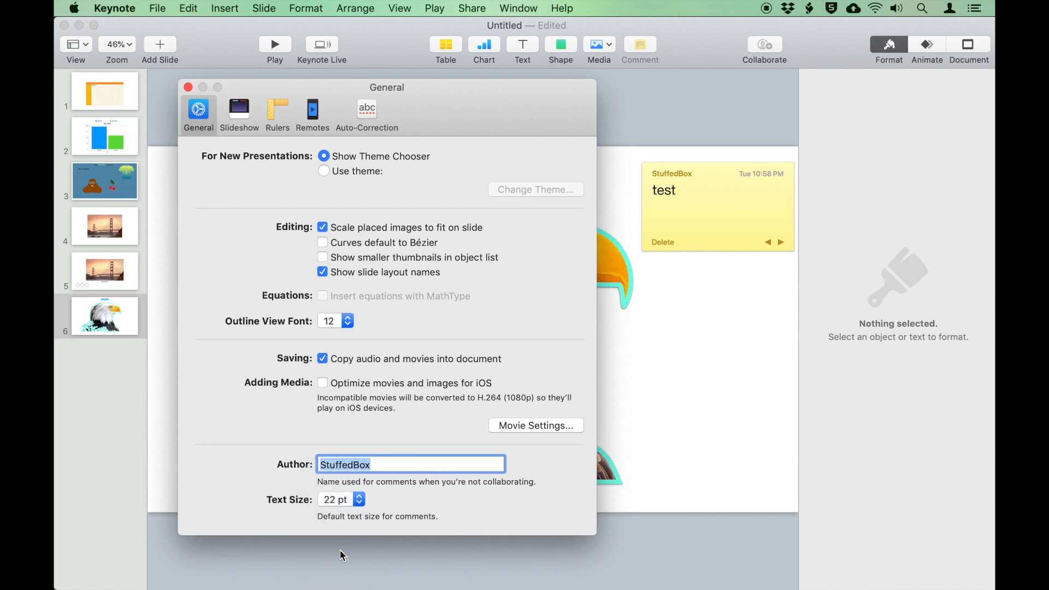
left_click(359, 506)
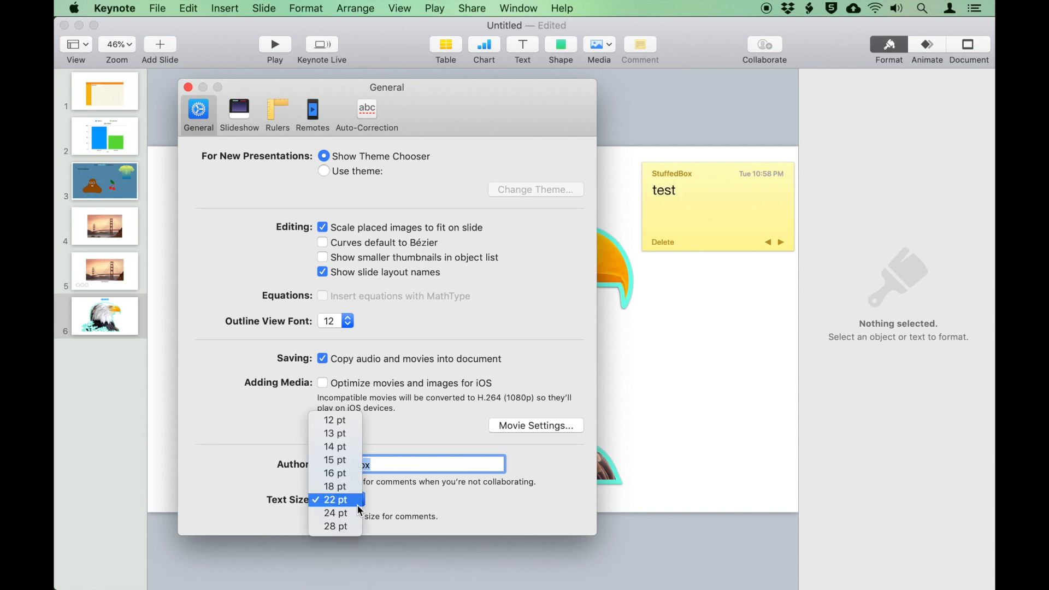
left_click(336, 526)
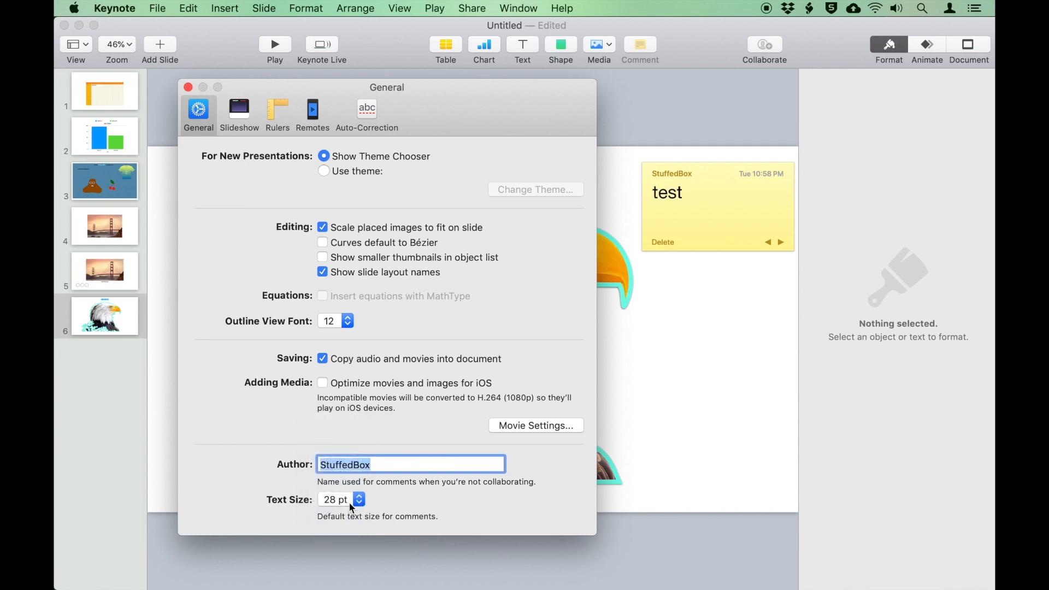
left_click(348, 501)
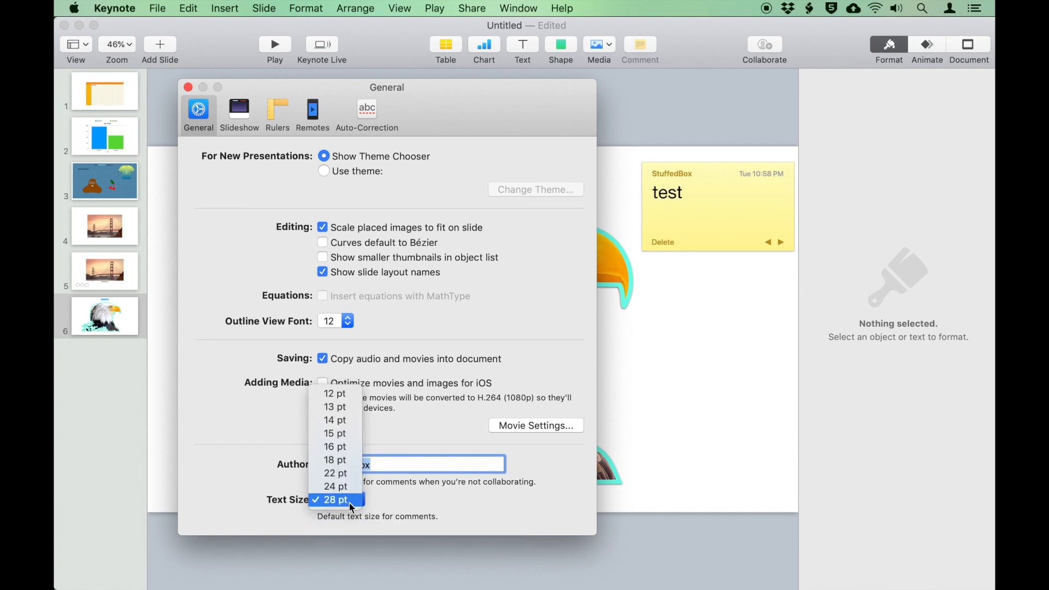
left_click(349, 394)
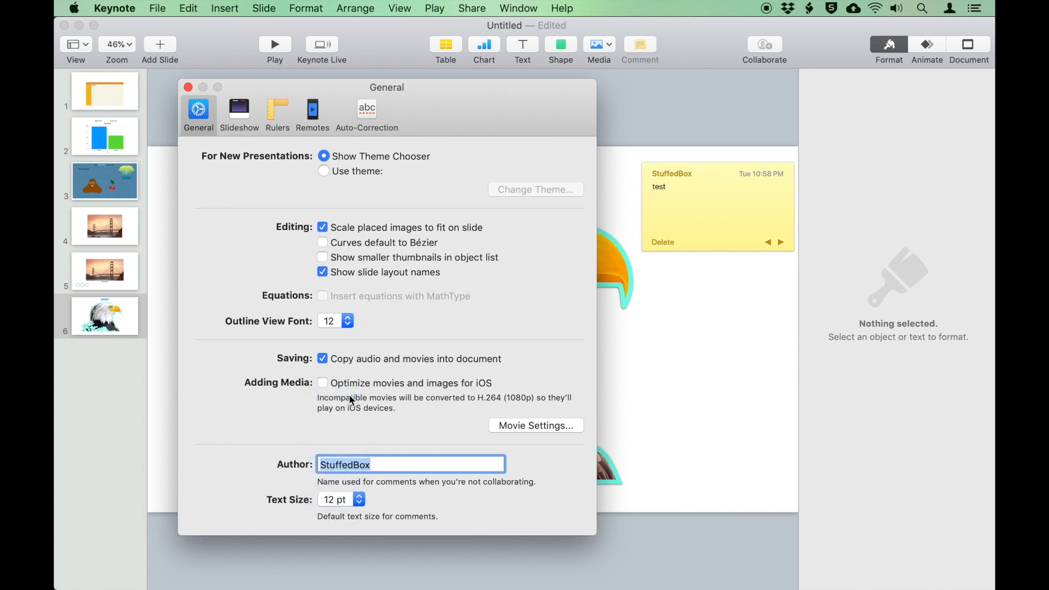
left_click(187, 88)
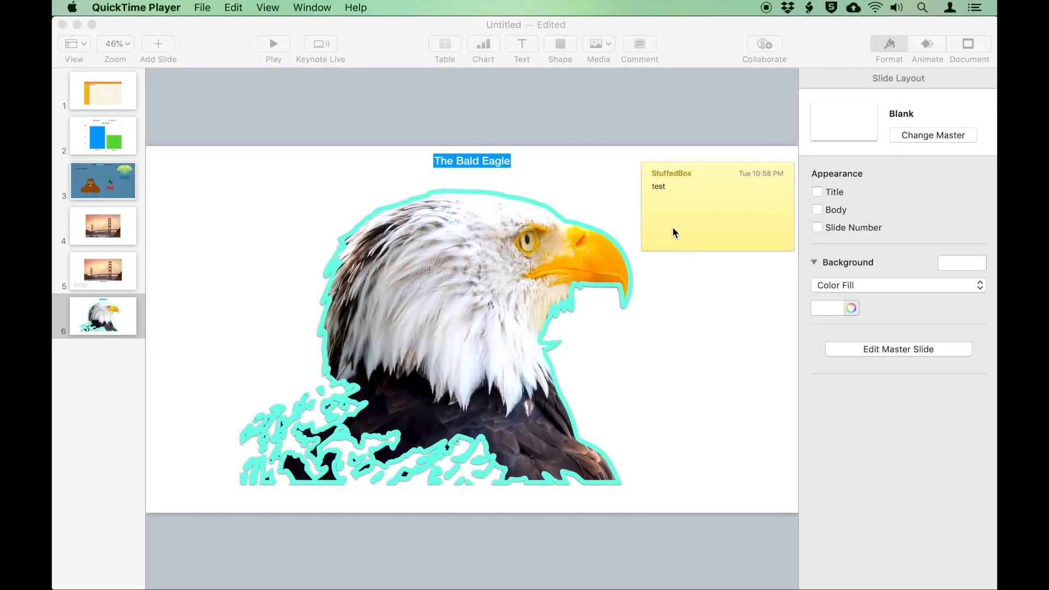
Delete the 'test' comment, then undo the deletion to restore it
left_click(675, 222)
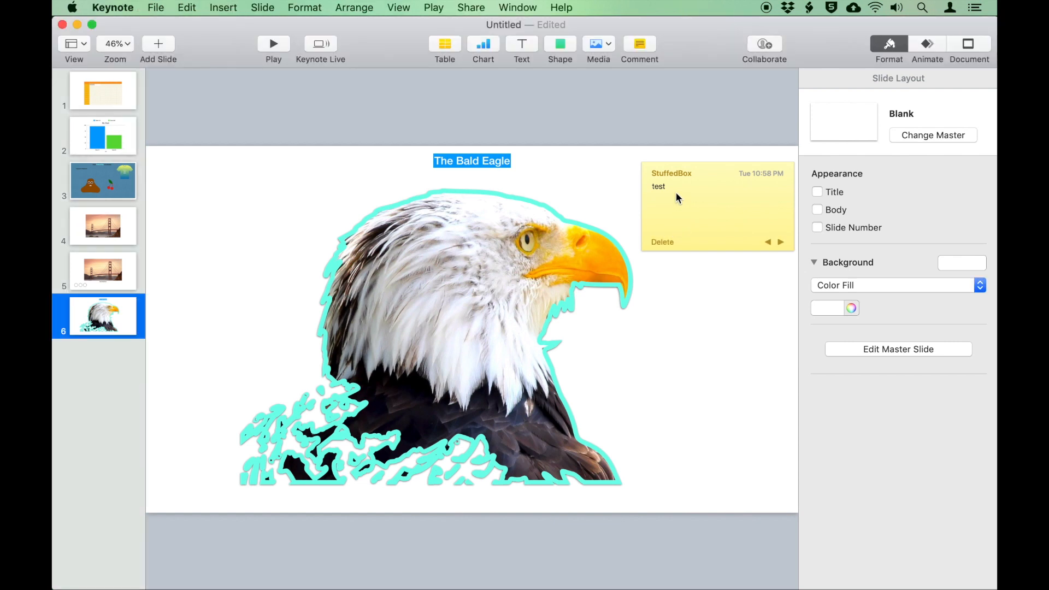
left_click(669, 246)
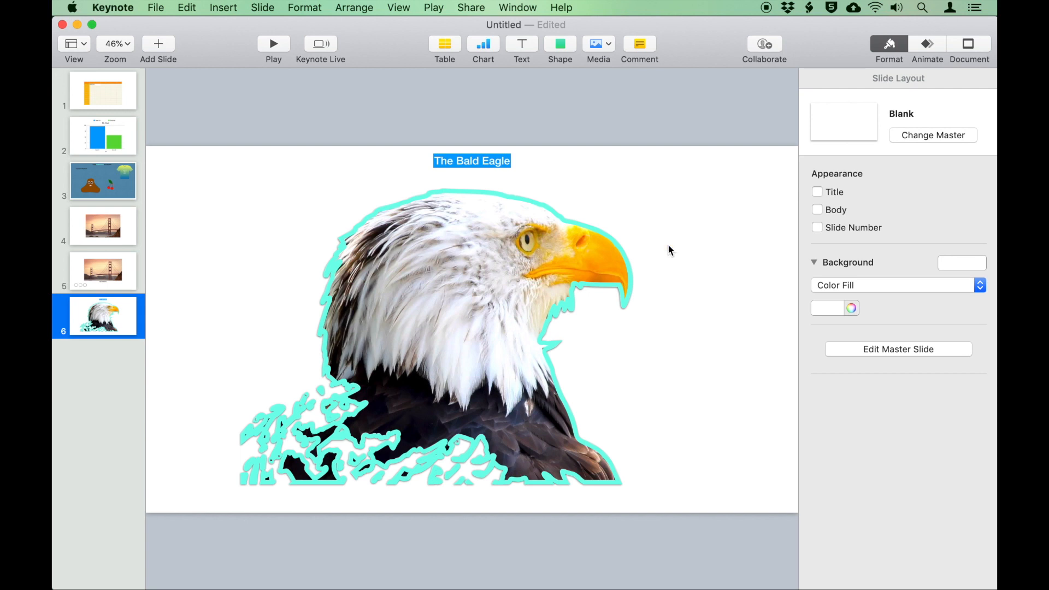
key("super+z")
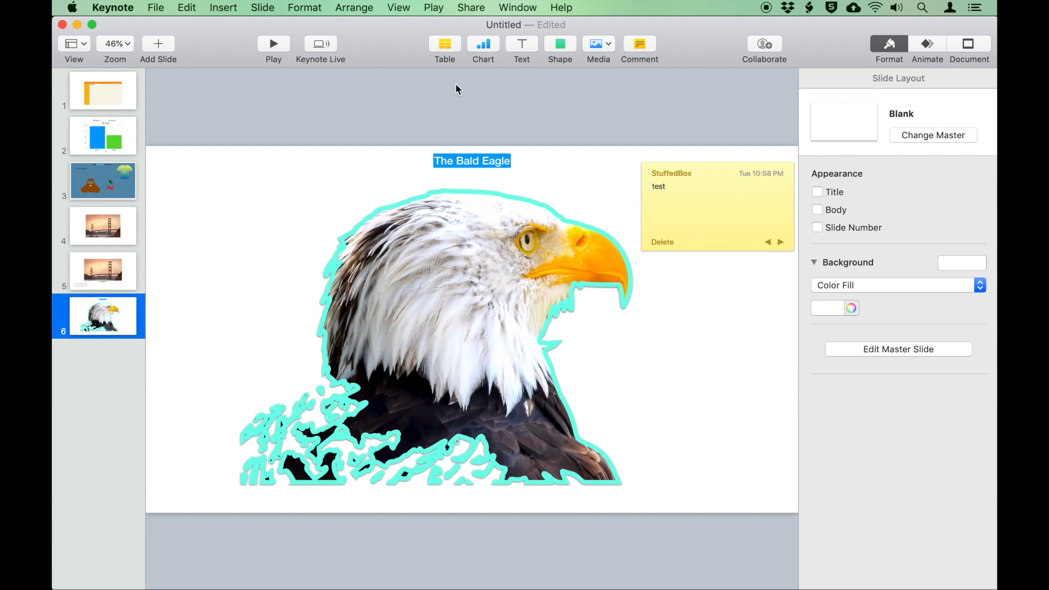
Hide comments from the View menu, then turn Show Comments back on
left_click(399, 7)
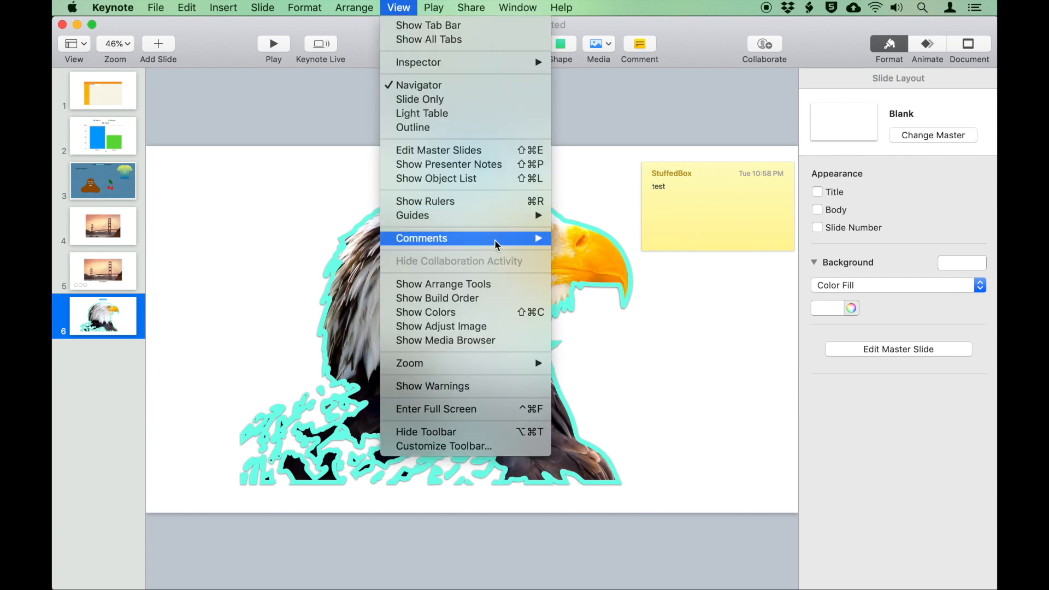
mouse_move(497, 241)
left_click(624, 241)
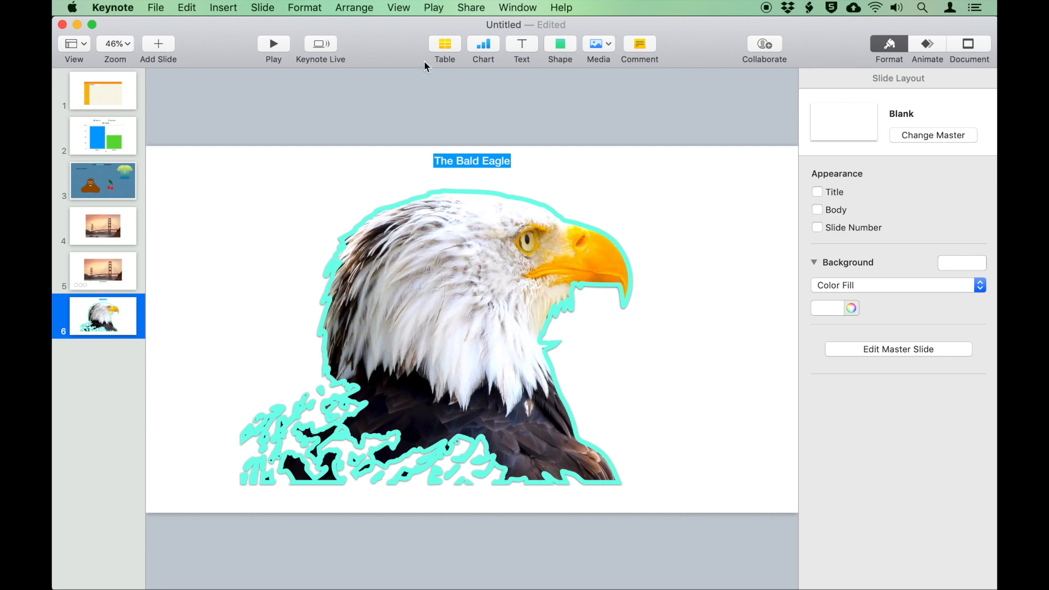
left_click(399, 7)
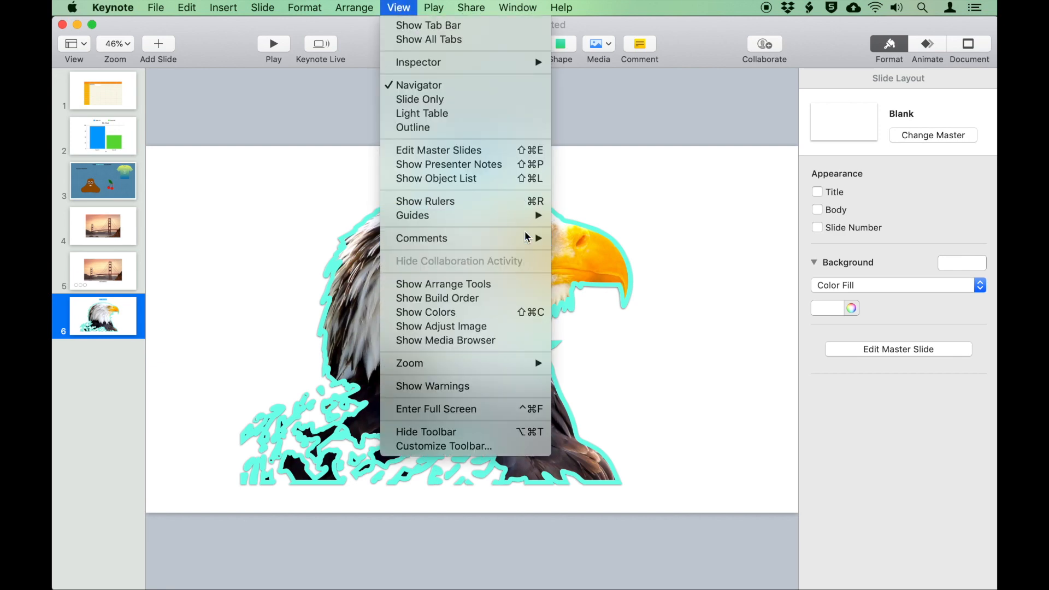
mouse_move(528, 239)
left_click(609, 242)
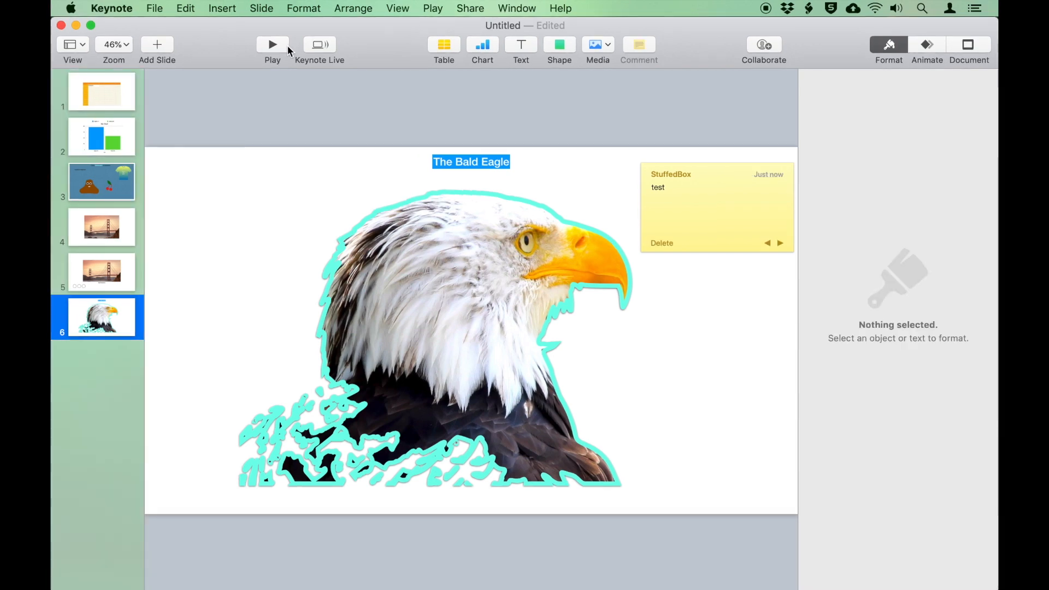
left_click(282, 46)
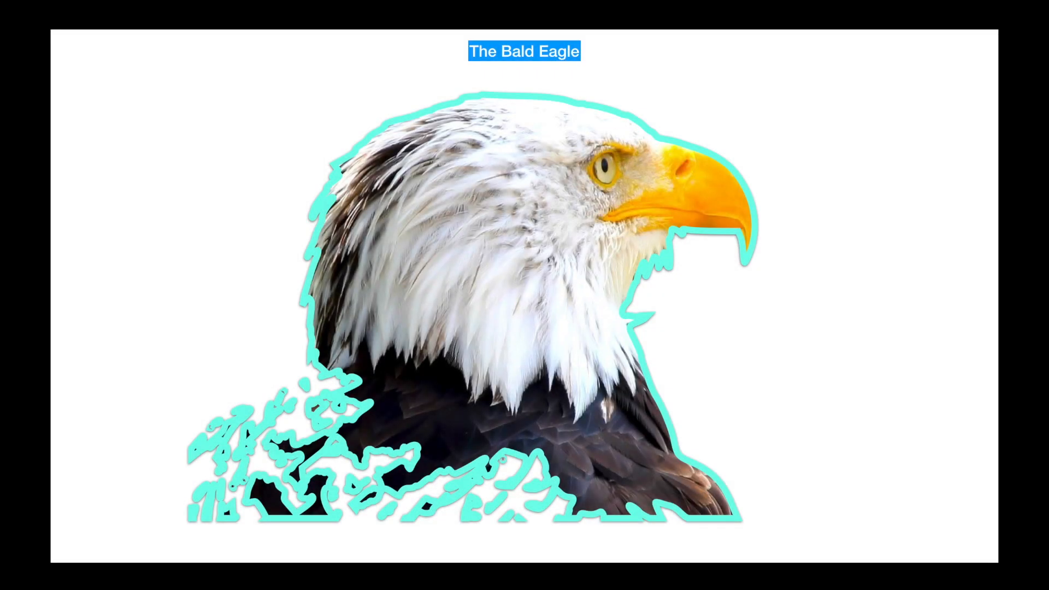
key("Escape")
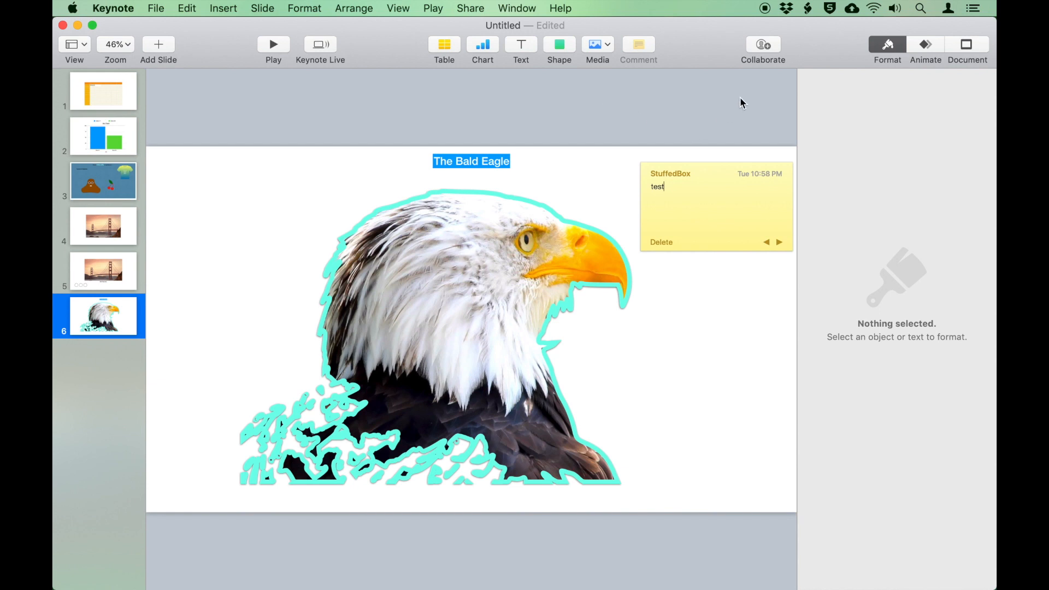
From Collaborate, open iCloud settings and sign in with the account's Apple ID and password
left_click(766, 43)
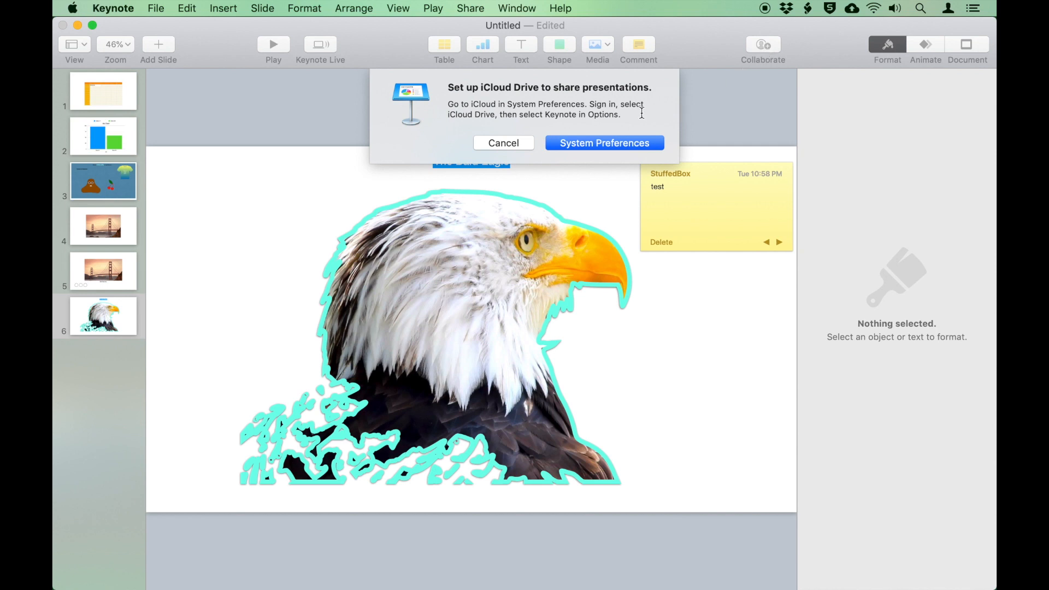
left_click(626, 143)
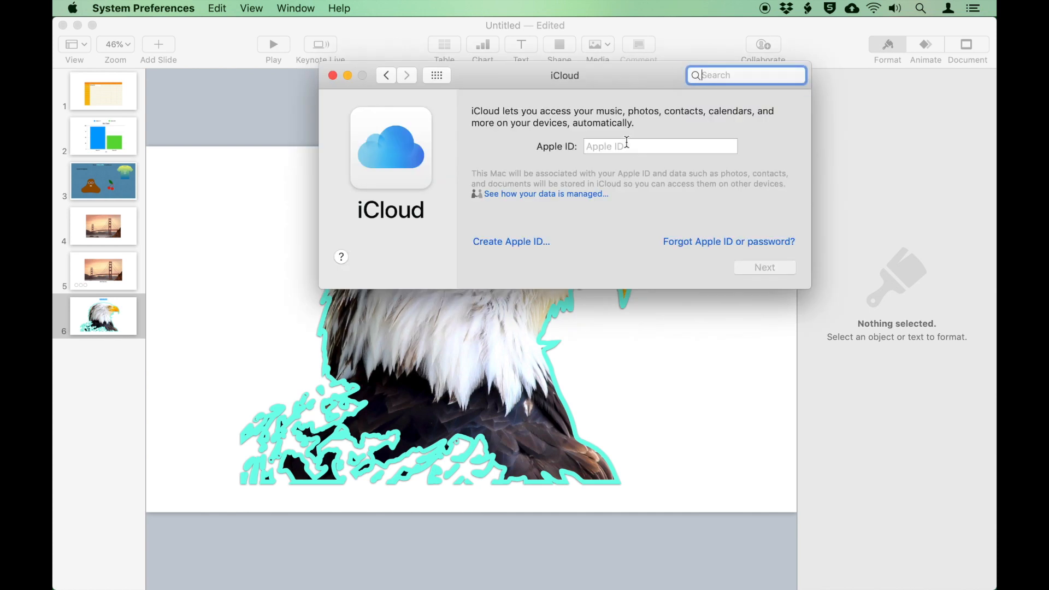
left_click(627, 143)
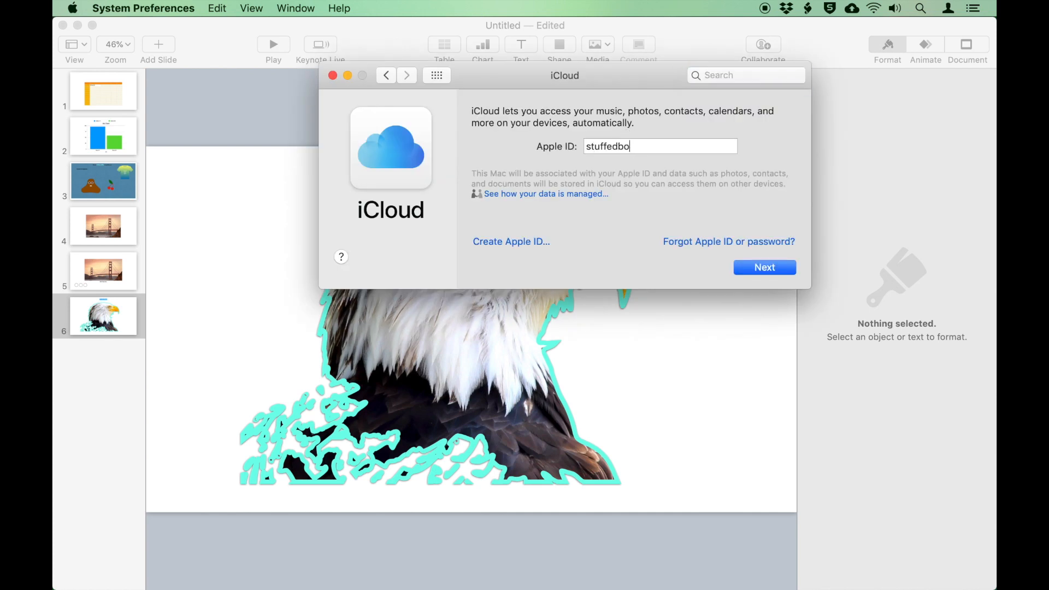
key("Return")
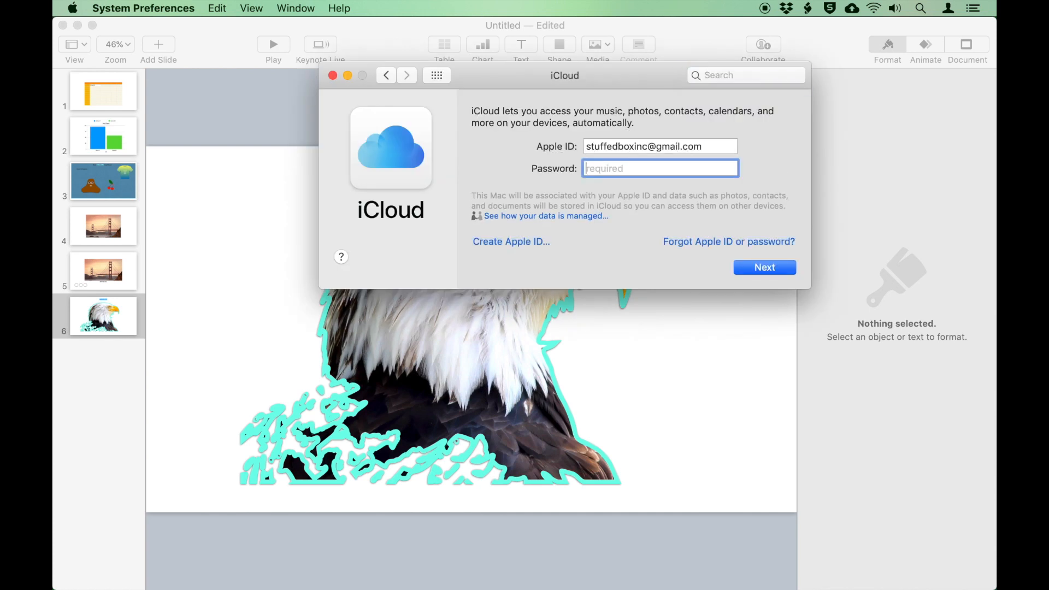
type("••••••••••••")
key("Return")
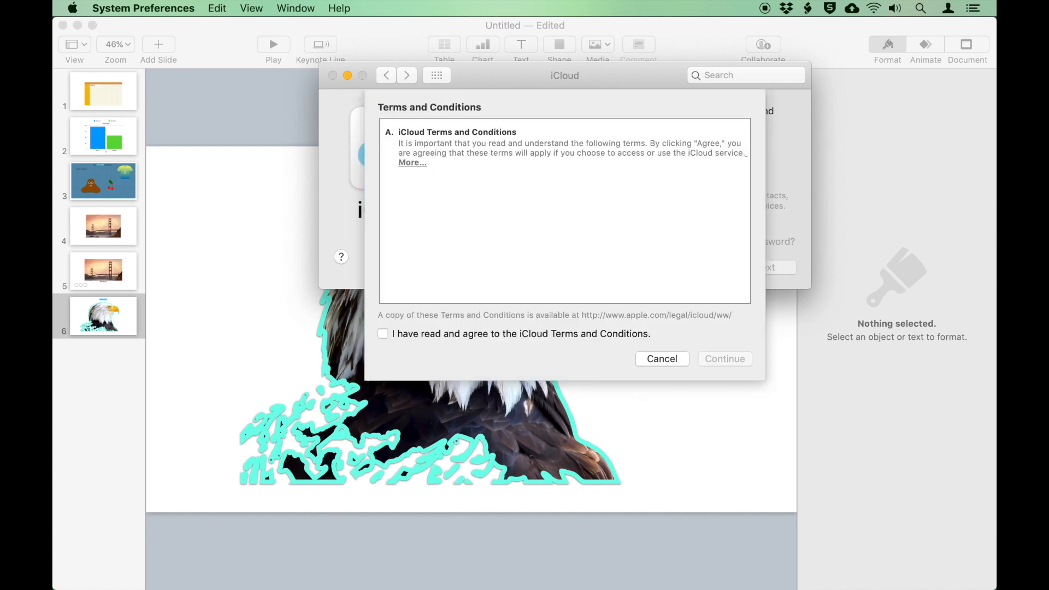
Accept the iCloud terms, turn off Find My Mac, and finish the setup
left_click(539, 333)
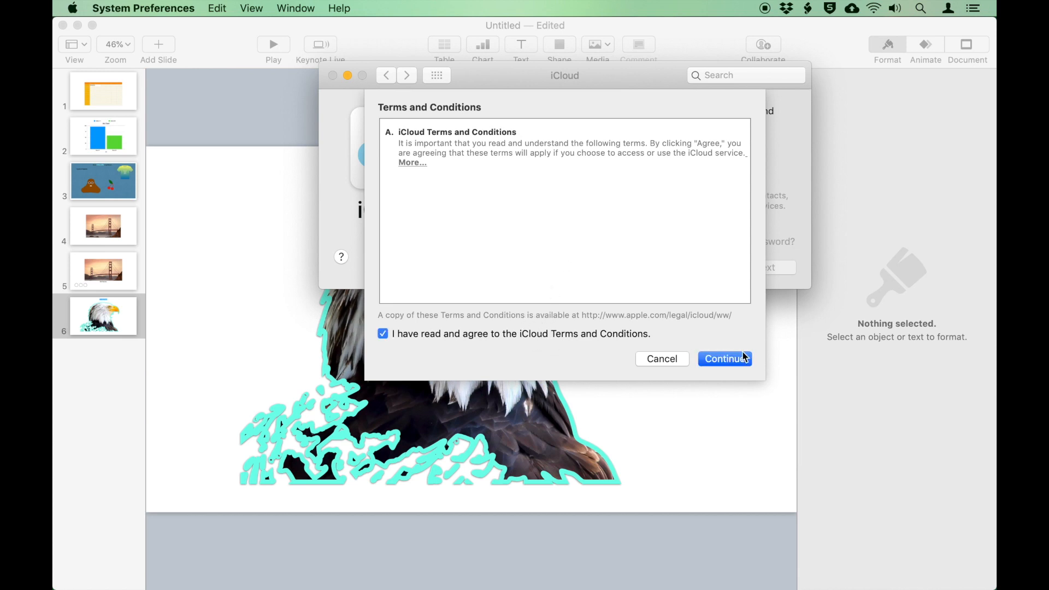
left_click(739, 358)
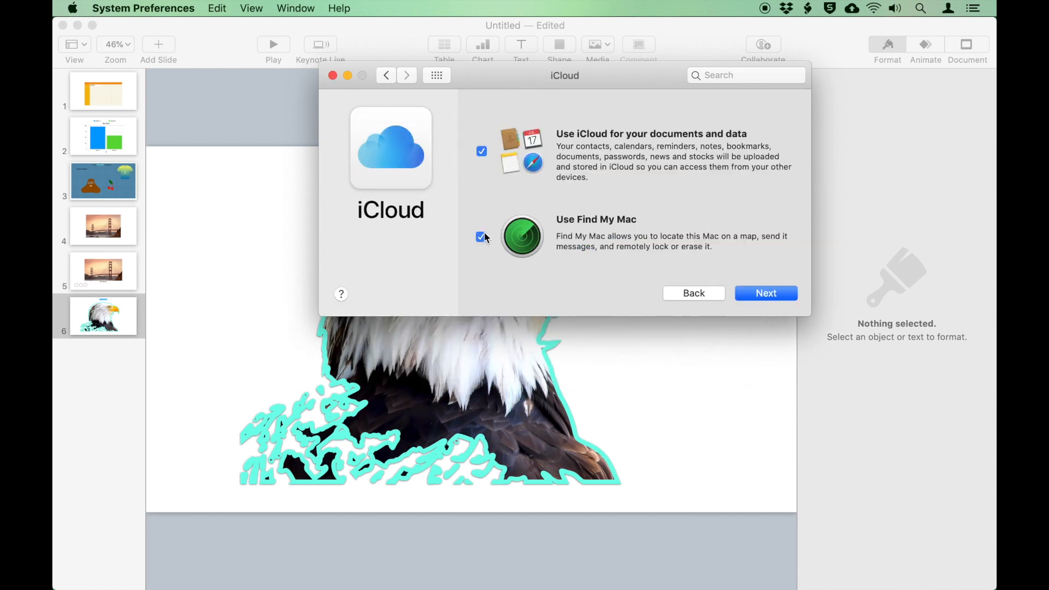
left_click(480, 236)
left_click(783, 293)
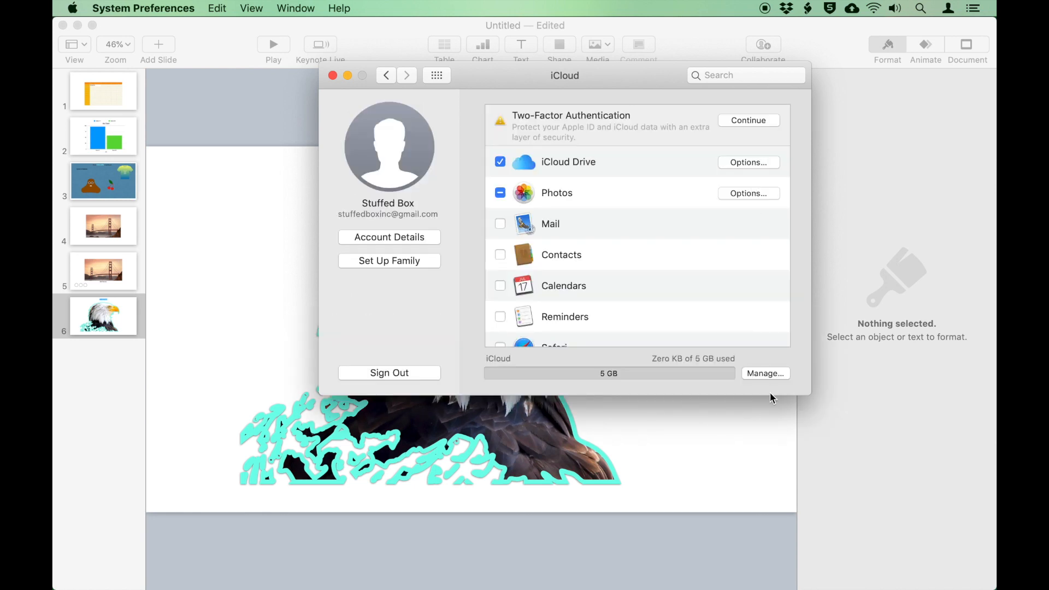
Return to Keynote and review the invitation methods: Messages, Copy Link, AirDrop, Simulator
left_click(332, 76)
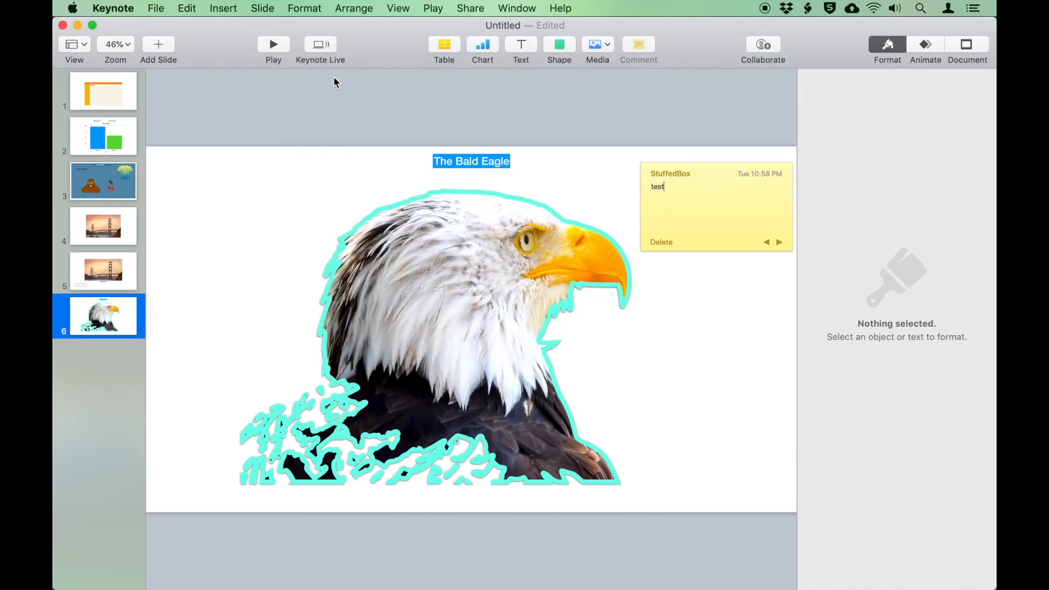
left_click(765, 46)
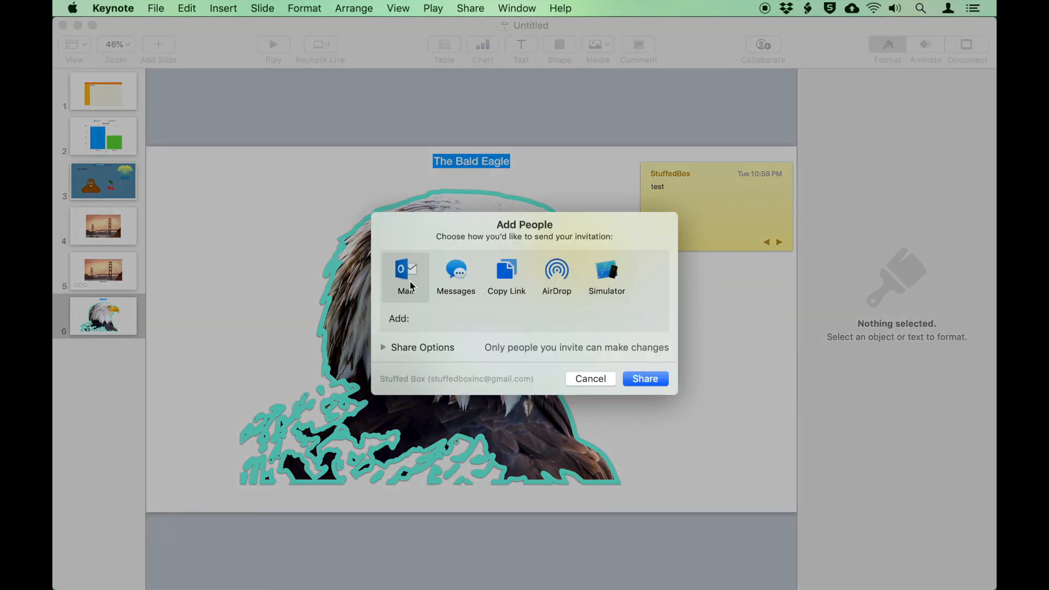
left_click(454, 273)
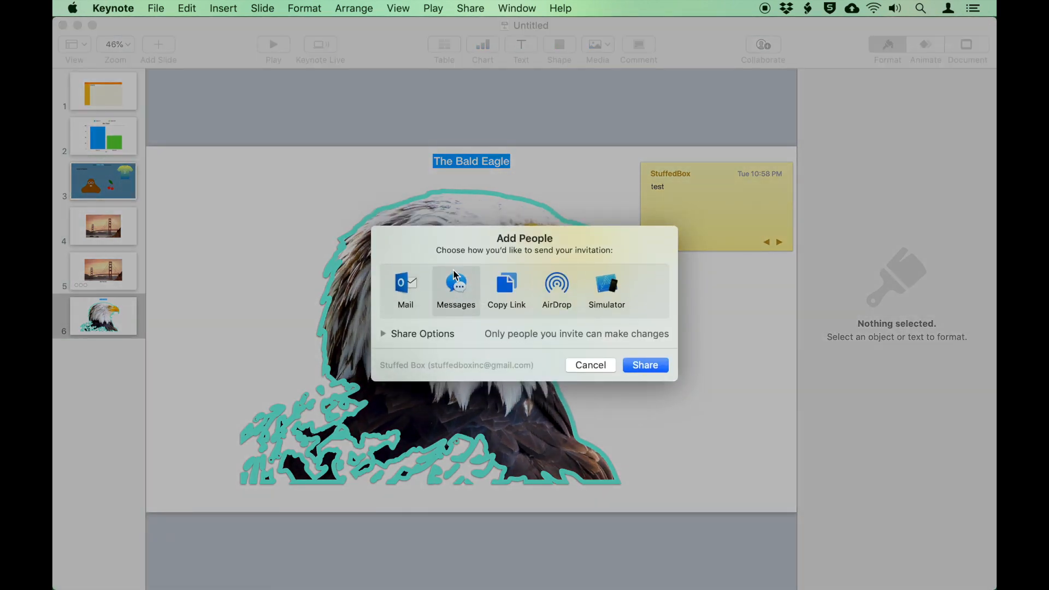
left_click(513, 284)
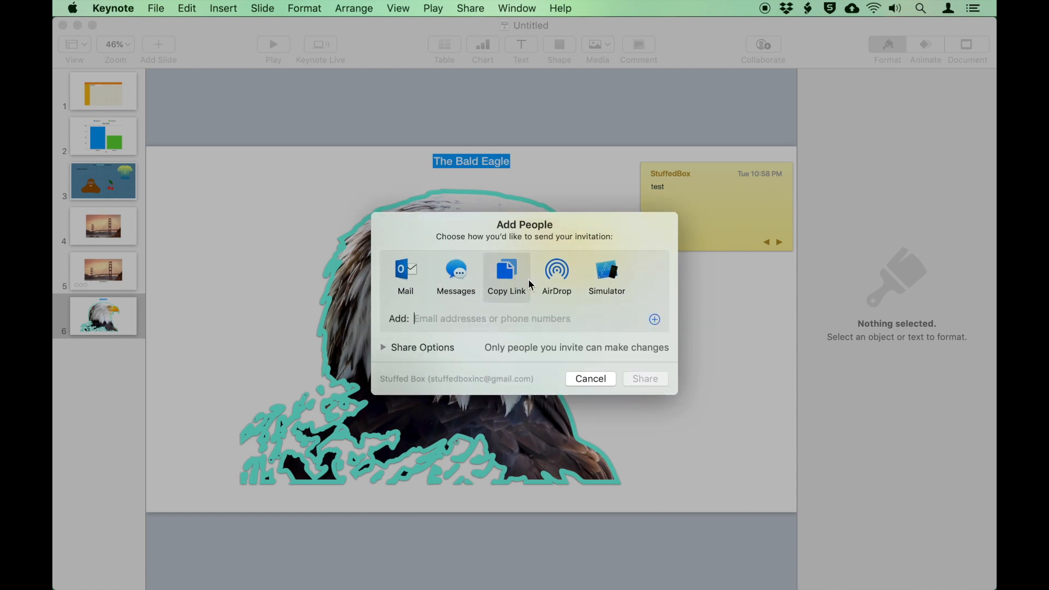
left_click(558, 277)
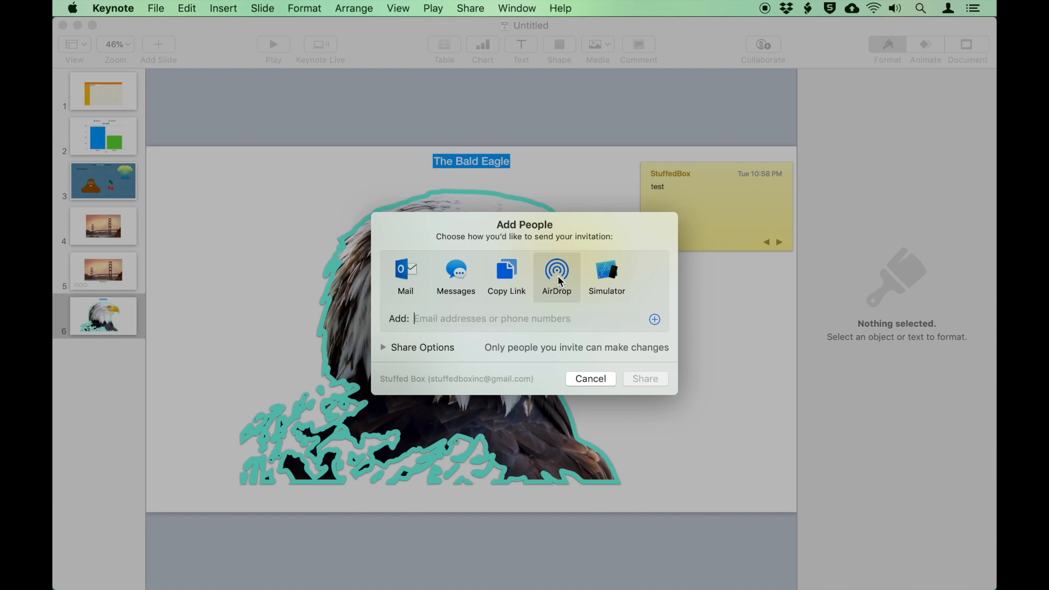
left_click(612, 272)
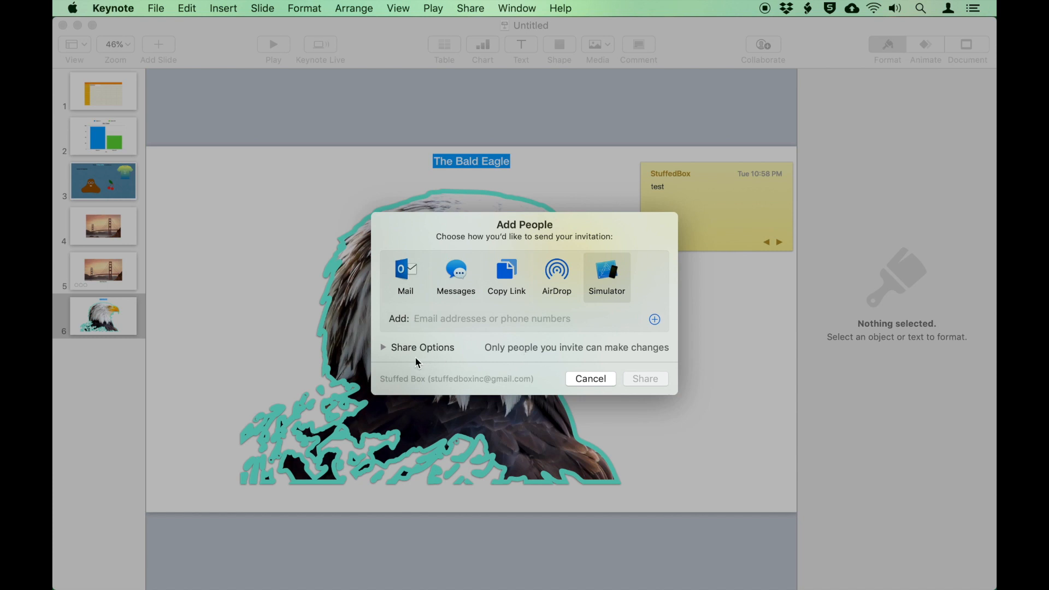
Set share options to only invited people, with permission to make changes
left_click(387, 348)
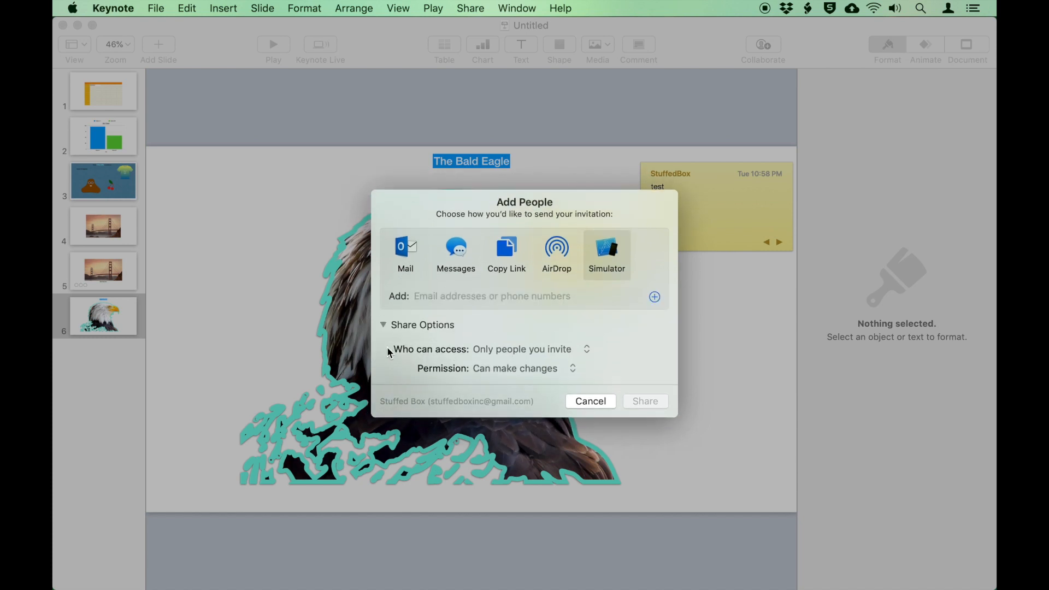
left_click(562, 351)
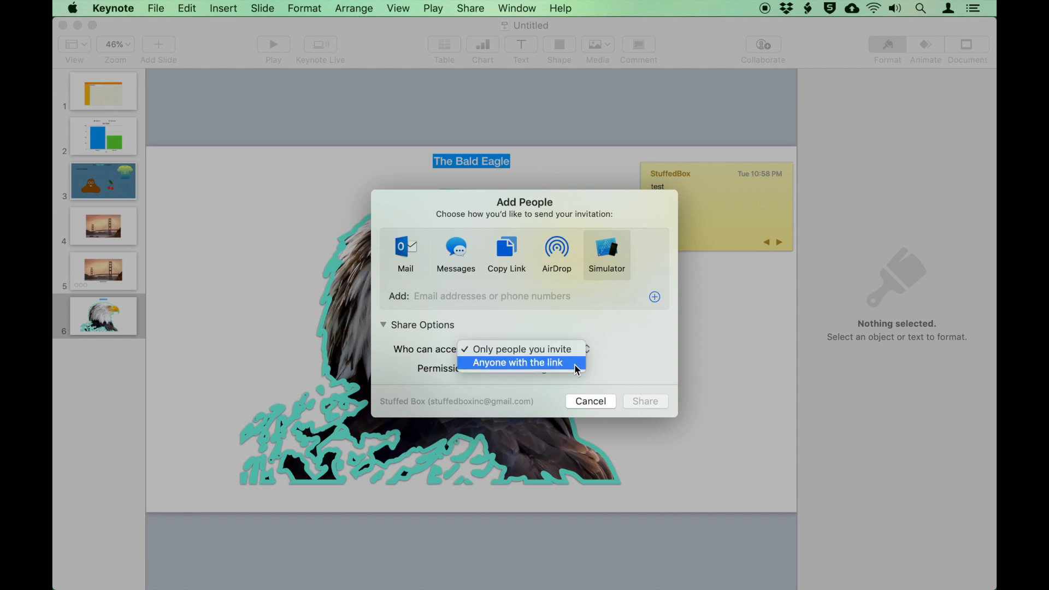
left_click(615, 346)
left_click(541, 371)
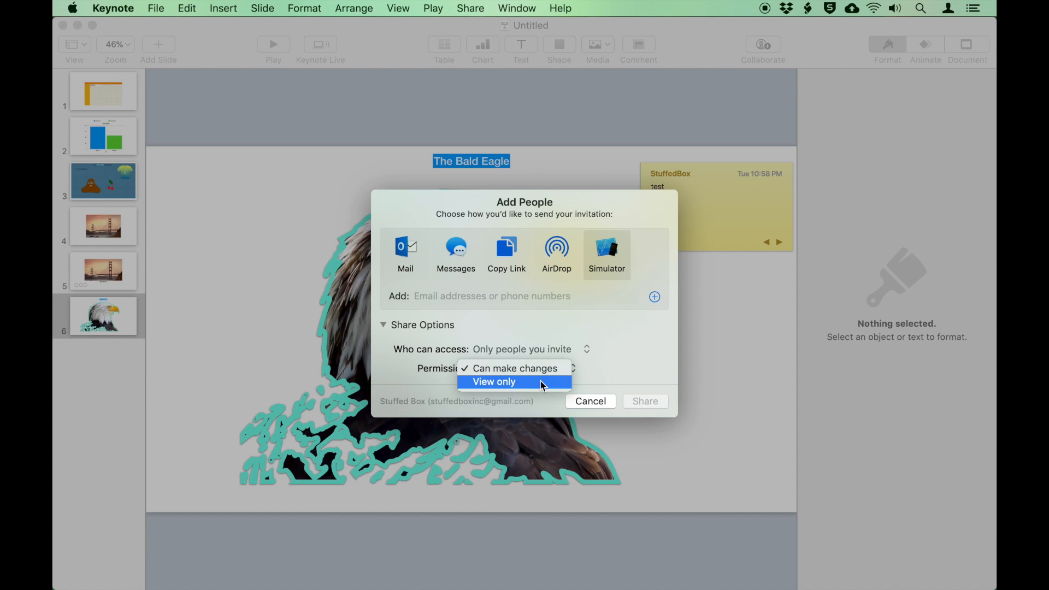
left_click(613, 349)
Invite the collaborator by entering their e-mail address and send the link invitation
left_click(506, 249)
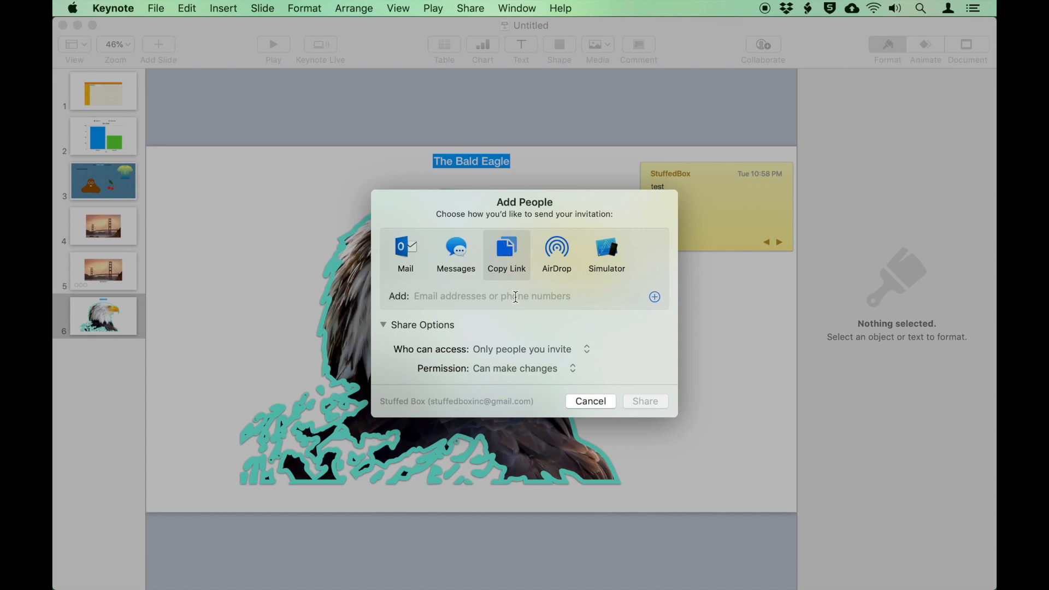
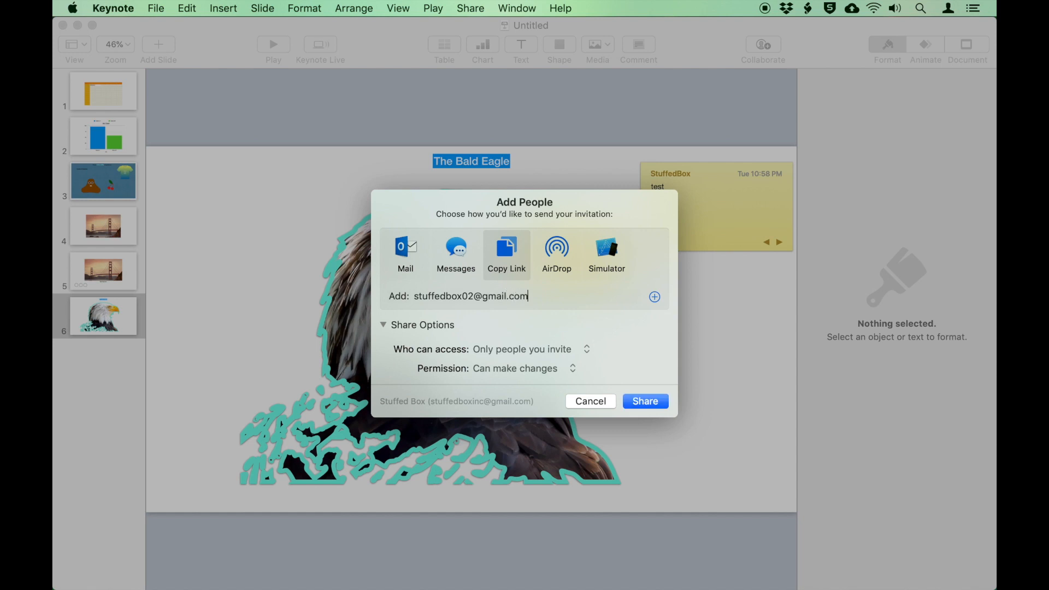
left_click(662, 402)
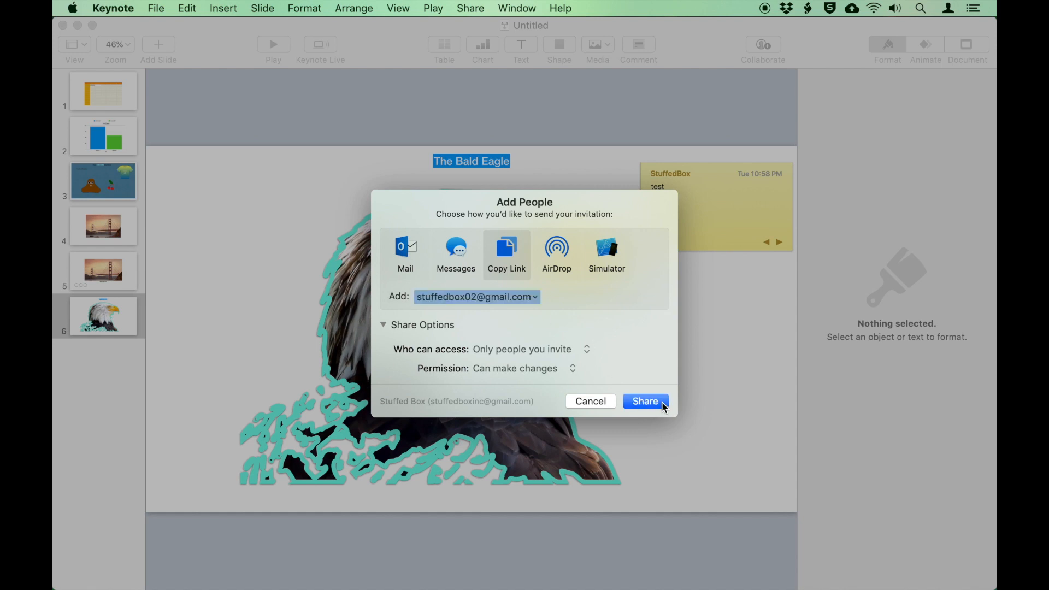
left_click(645, 402)
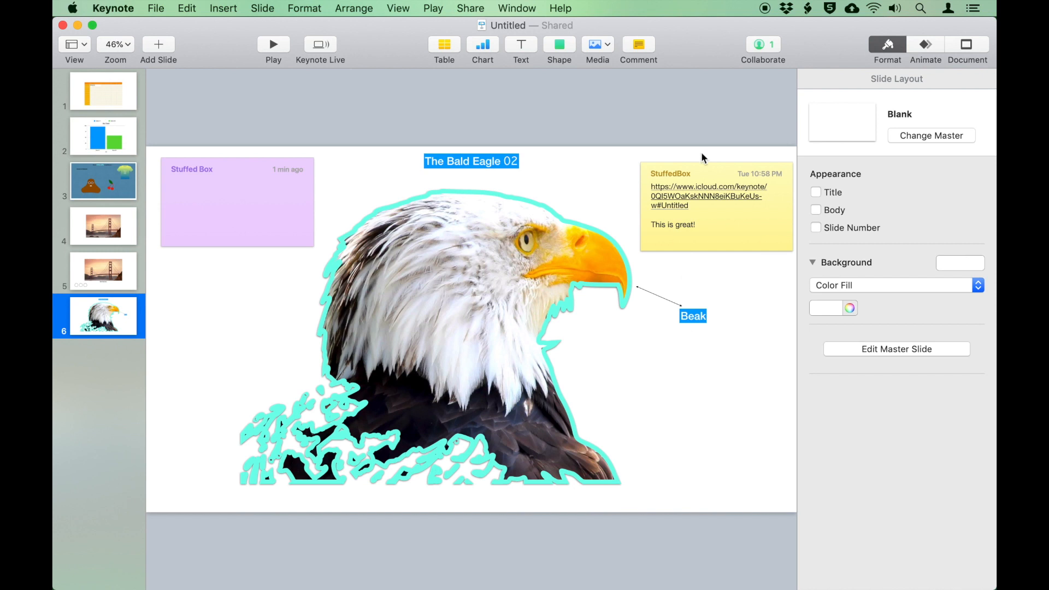
Remove the invited collaborator's access to the presentation, then show the Format sidebar
left_click(763, 44)
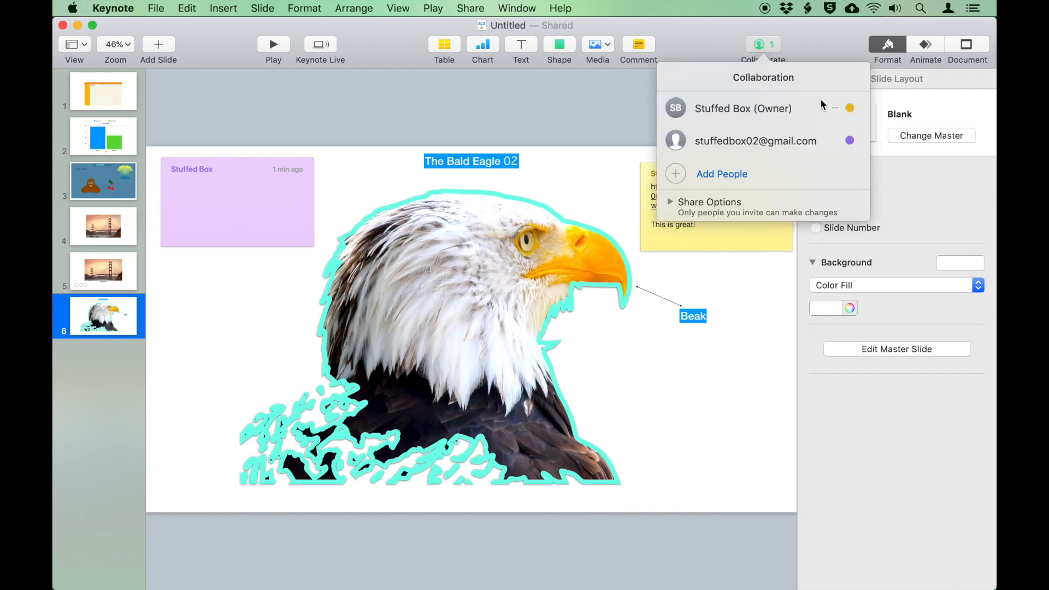
left_click(835, 141)
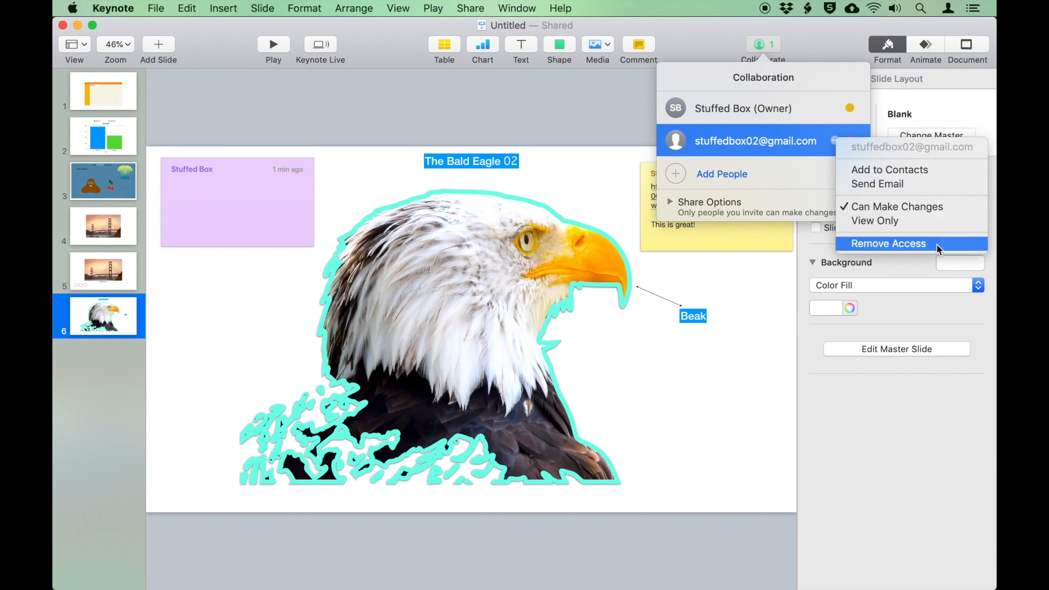
left_click(720, 363)
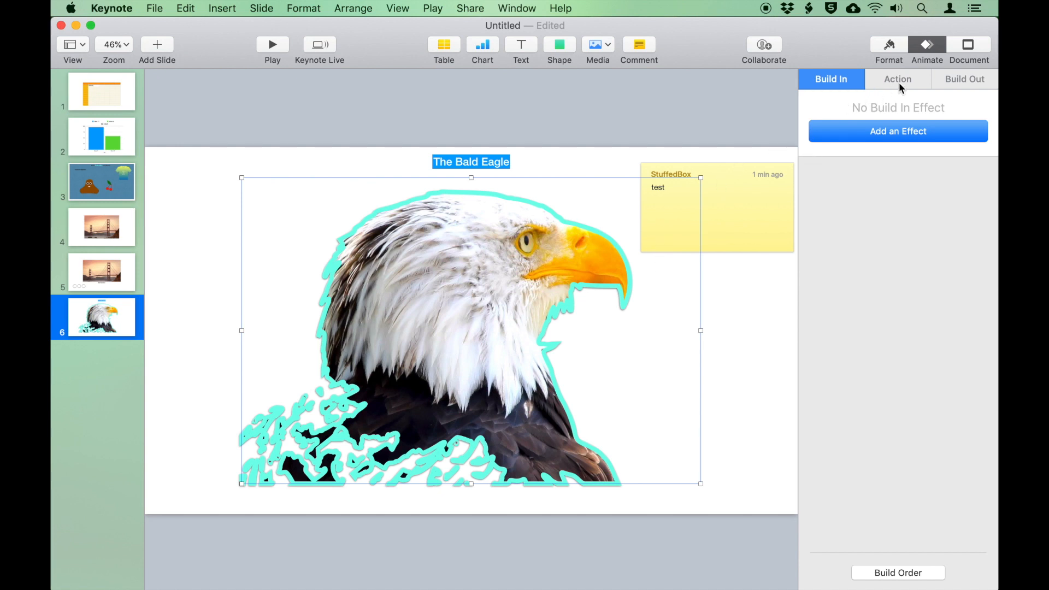
left_click(883, 48)
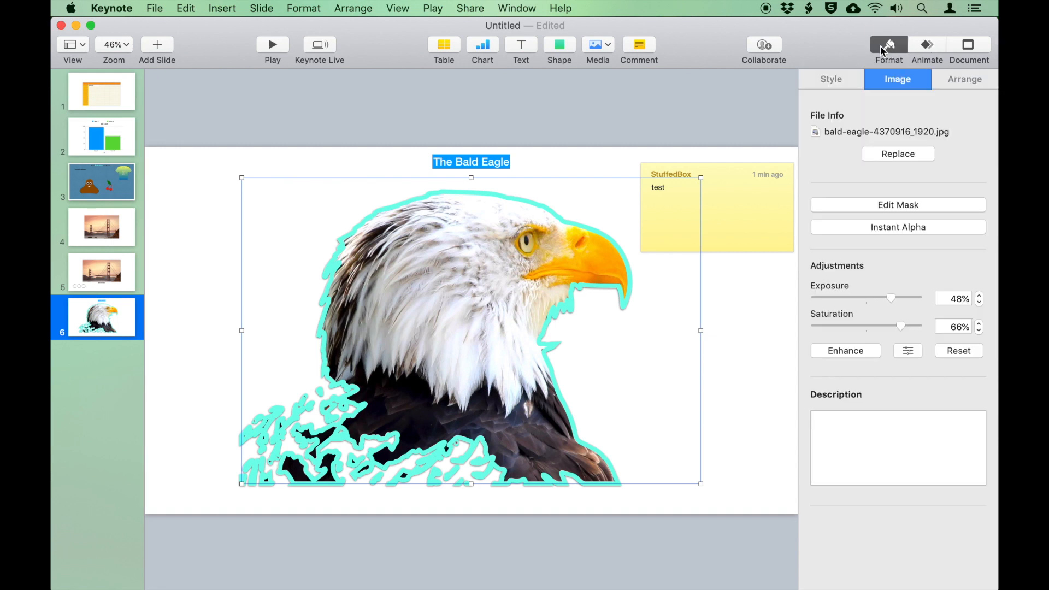